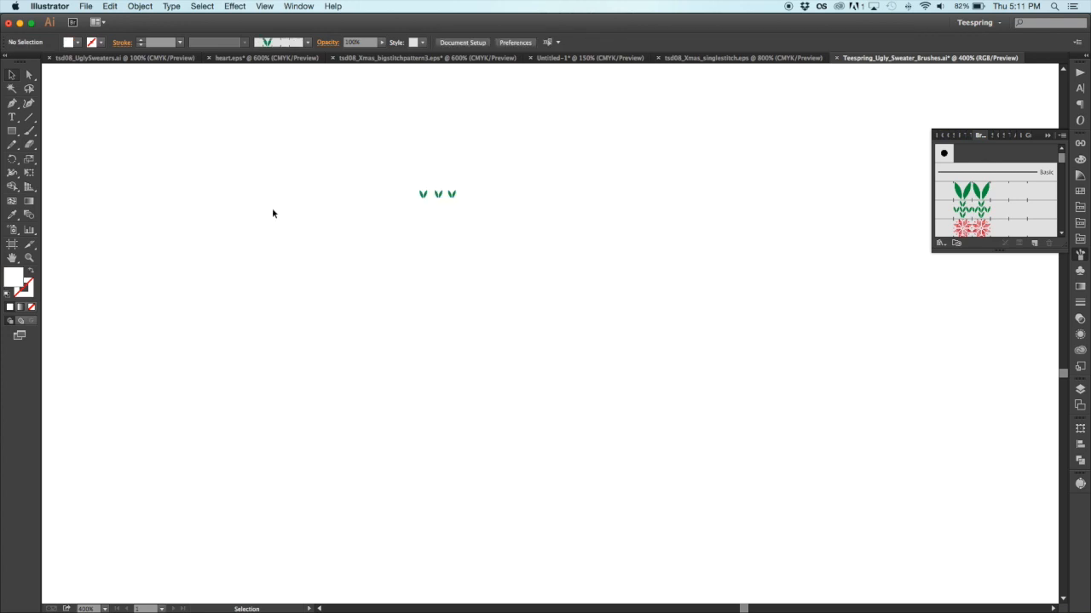
# Step: Draw a straight horizontal path below the three green stitches with the Pen tool and apply the large green stitch brush to it
pyautogui.moveTo(304, 142); pyautogui.dragTo(492, 226)
pyautogui.click(12, 102)
pyautogui.click(256, 254)
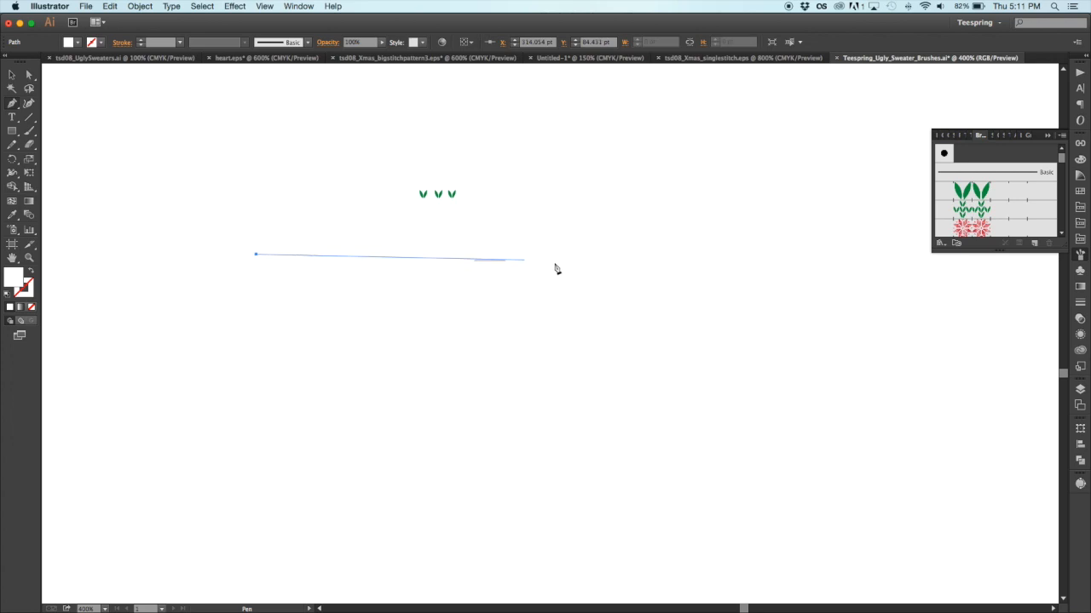
pyautogui.click(810, 254)
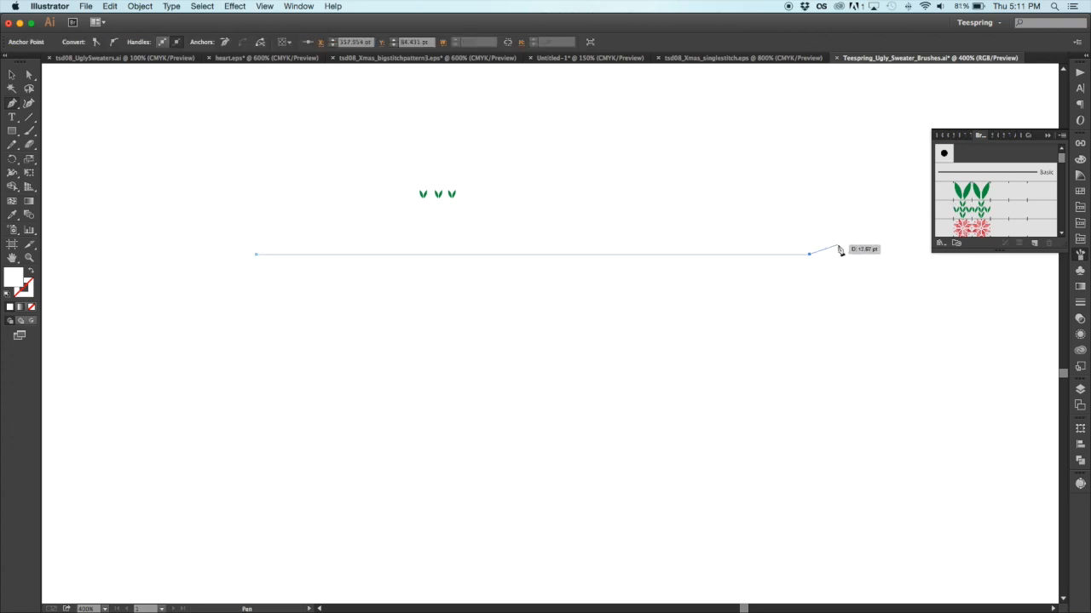
pyautogui.click(980, 195)
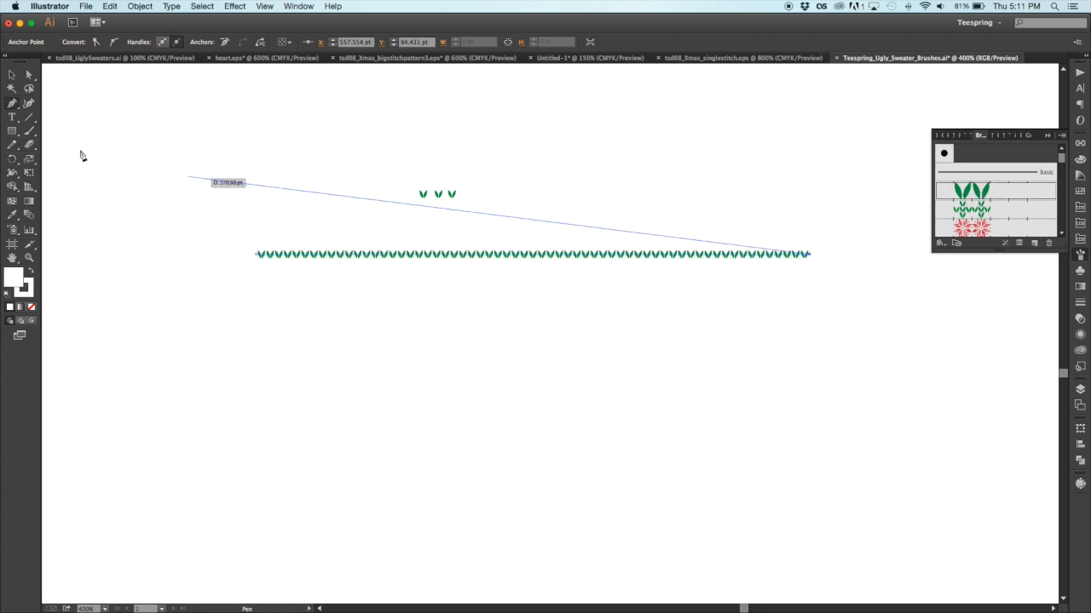
pyautogui.click(12, 74)
pyautogui.press('super+shift+a')
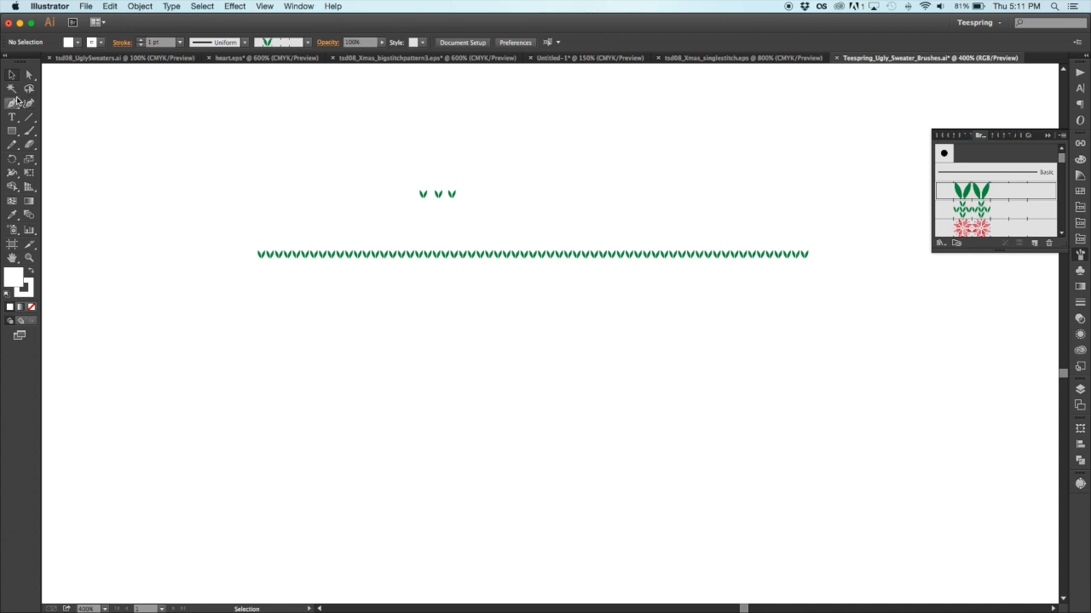
# Step: Draw a second horizontal path about 250 pt long below the green stitch row and apply the Small Snowflake brush to it
pyautogui.click(13, 104)
pyautogui.scroll(-1, 977, 199)
pyautogui.scroll(-2, 977, 199)
pyautogui.scroll(2, 976, 200)
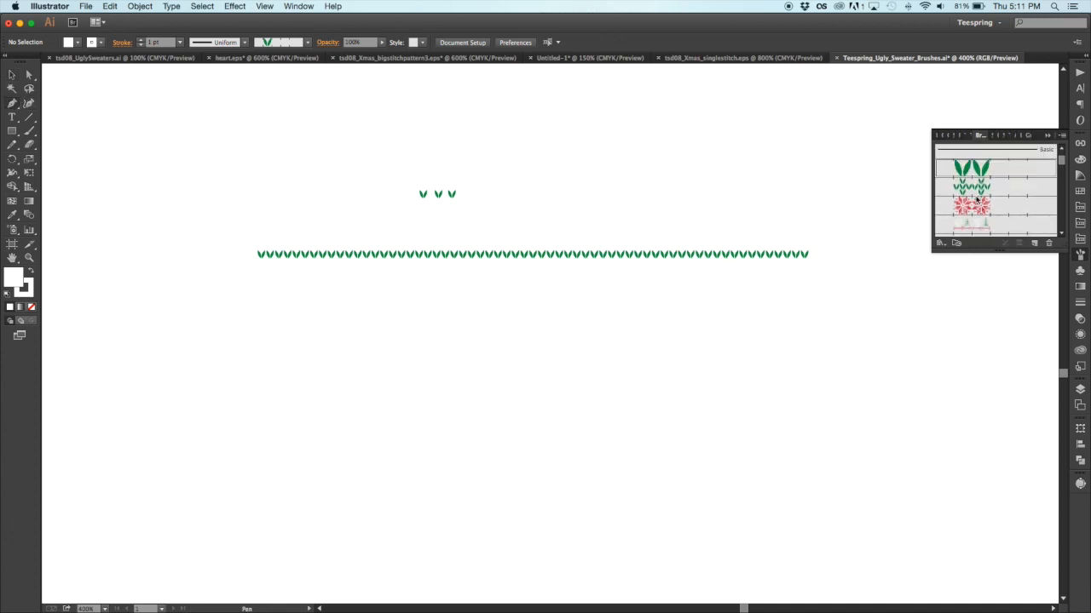
pyautogui.click(256, 322)
pyautogui.click(822, 321)
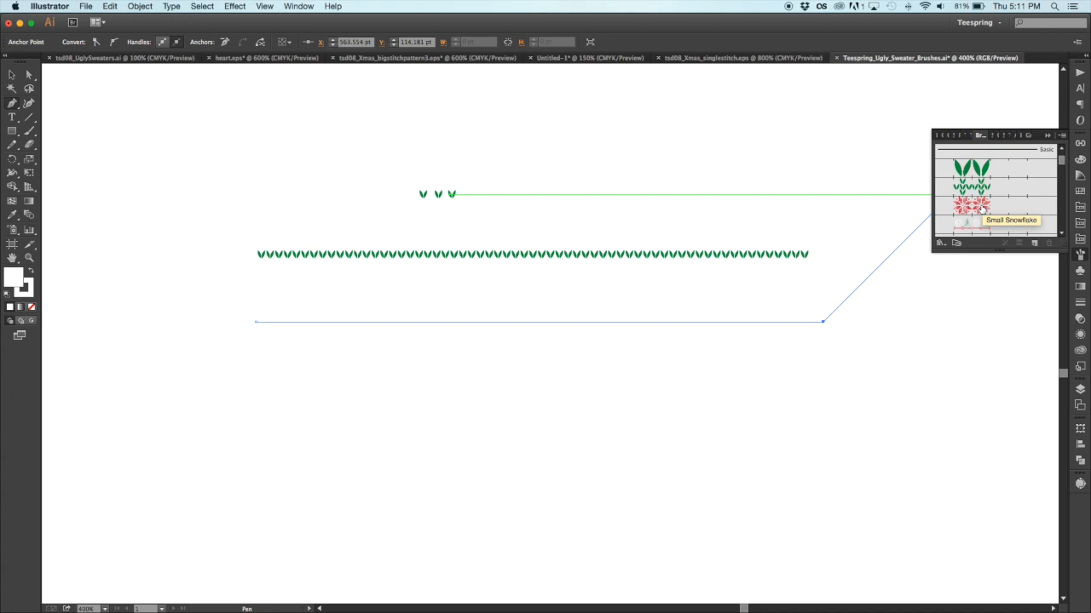
pyautogui.click(980, 209)
pyautogui.click(14, 77)
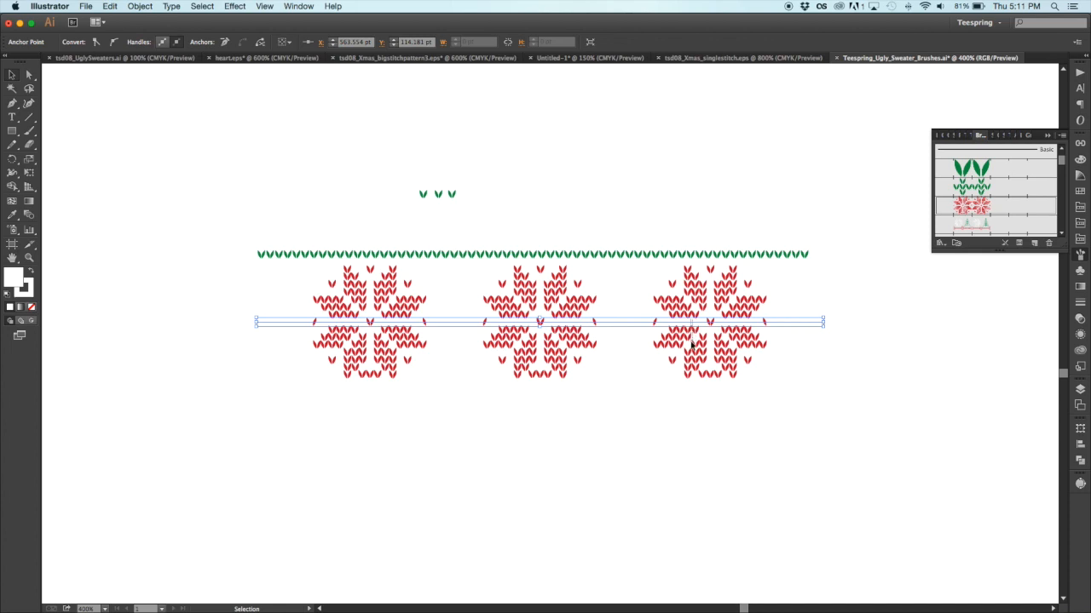
# Step: Move the snowflake row further down from the green stitch row and expand the appearance of both brushed paths
pyautogui.click(695, 325)
pyautogui.moveTo(694, 325); pyautogui.dragTo(695, 347)
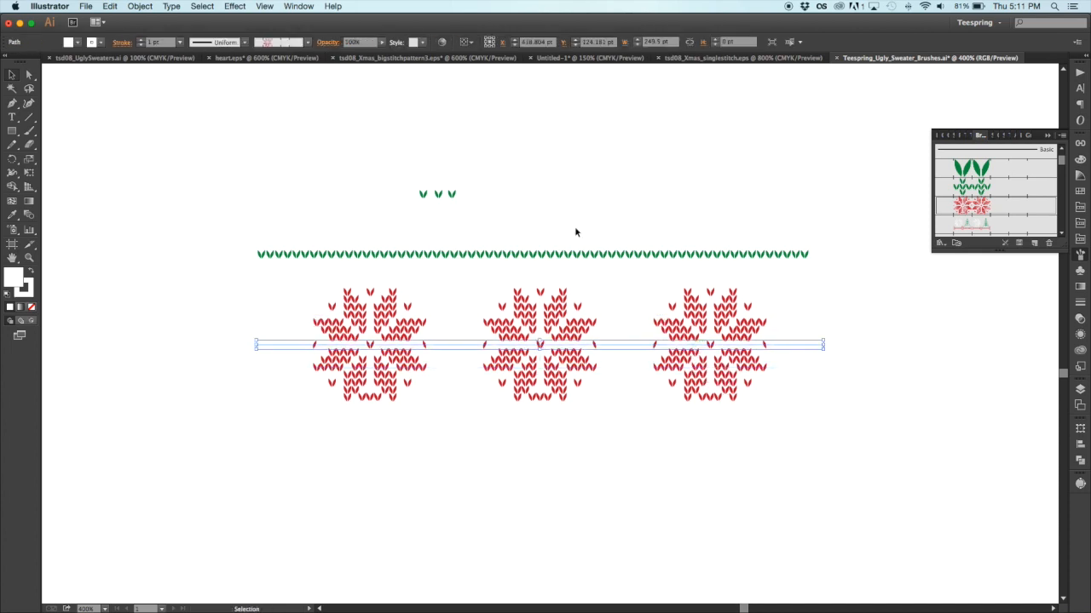
pyautogui.click(297, 247)
pyautogui.moveTo(277, 226); pyautogui.dragTo(604, 397)
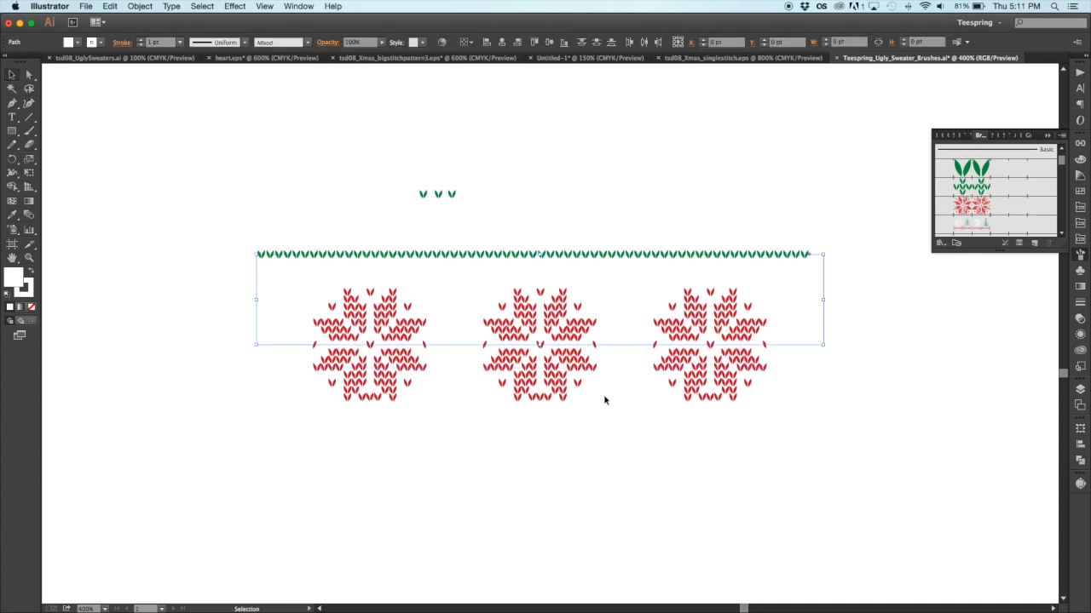
pyautogui.moveTo(353, 215); pyautogui.dragTo(538, 438)
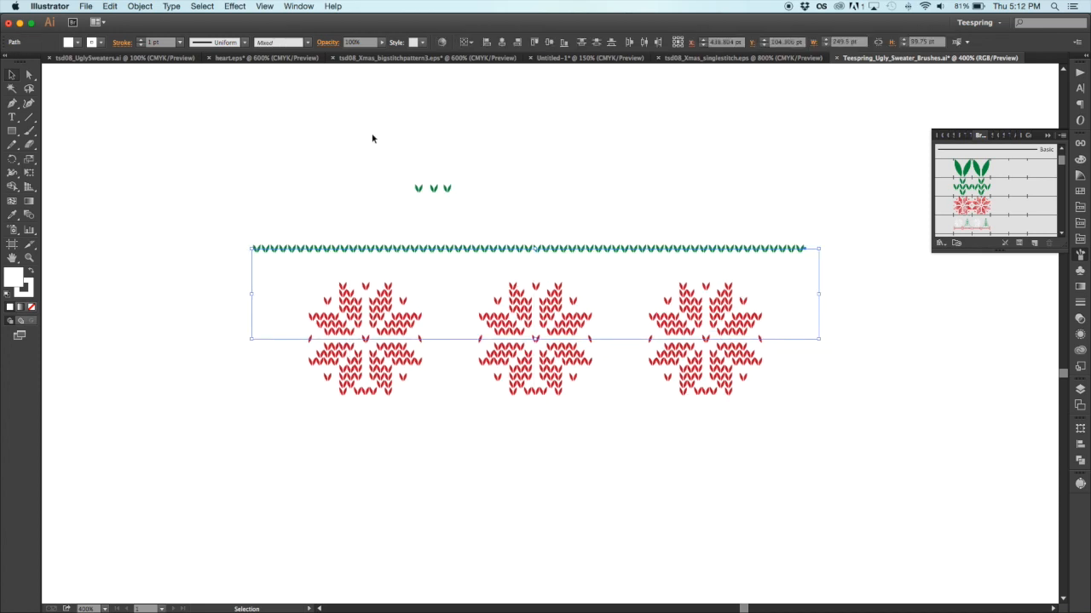
pyautogui.click(140, 6)
pyautogui.click(161, 151)
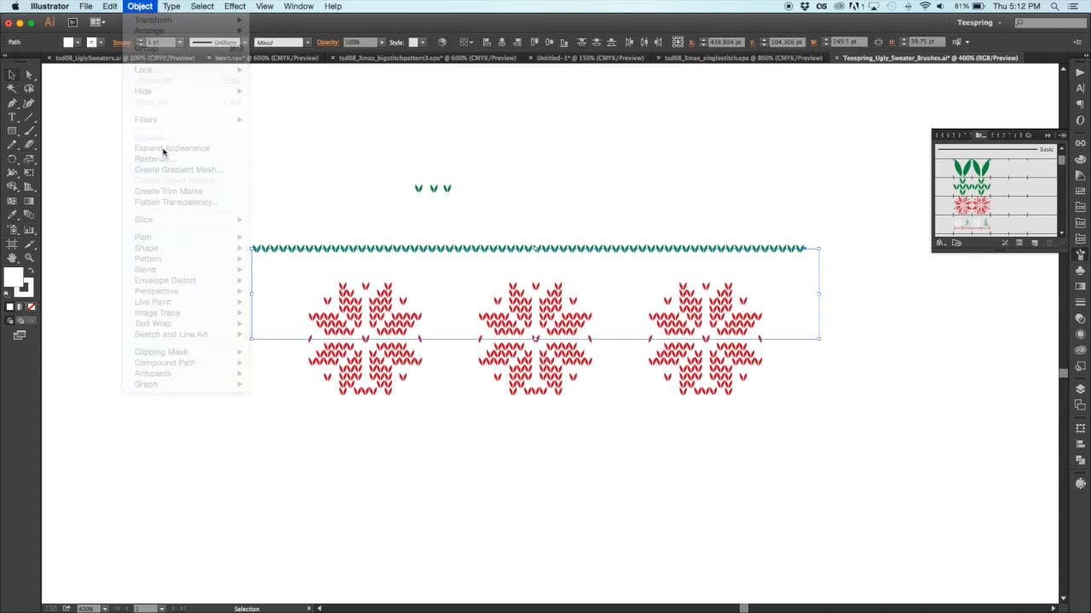
# Step: Move the expanded green stitch row up, away from the snowflakes, and inspect its individual stitches
pyautogui.click(193, 273)
pyautogui.moveTo(442, 244); pyautogui.dragTo(441, 222)
pyautogui.click(587, 173)
pyautogui.moveTo(546, 205); pyautogui.dragTo(558, 319)
pyautogui.click(531, 166)
pyautogui.click(455, 223)
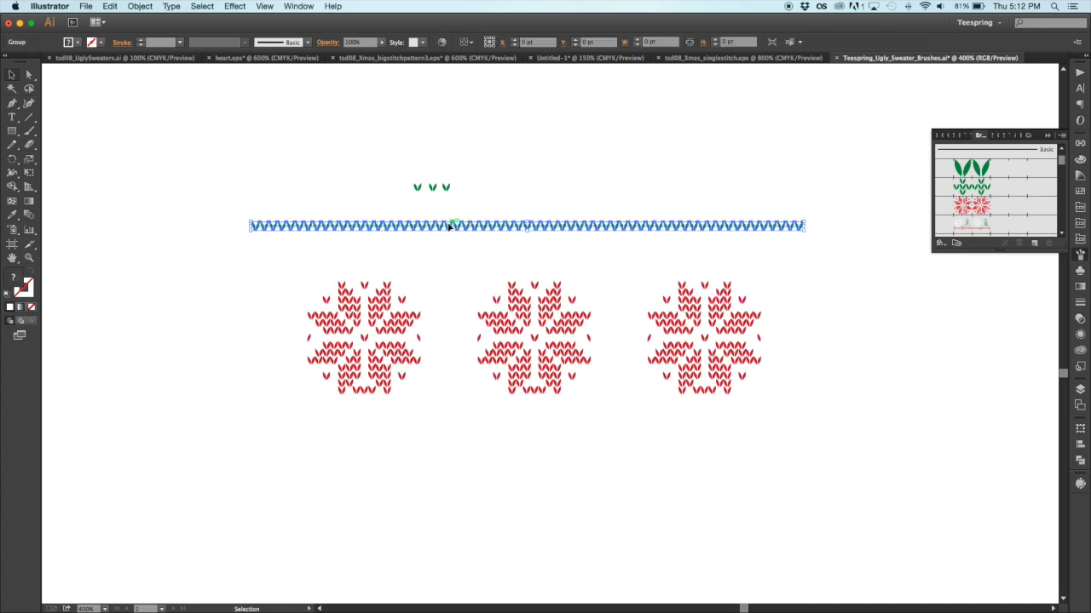
pyautogui.doubleClick(451, 227)
pyautogui.click(452, 236)
pyautogui.doubleClick(319, 186)
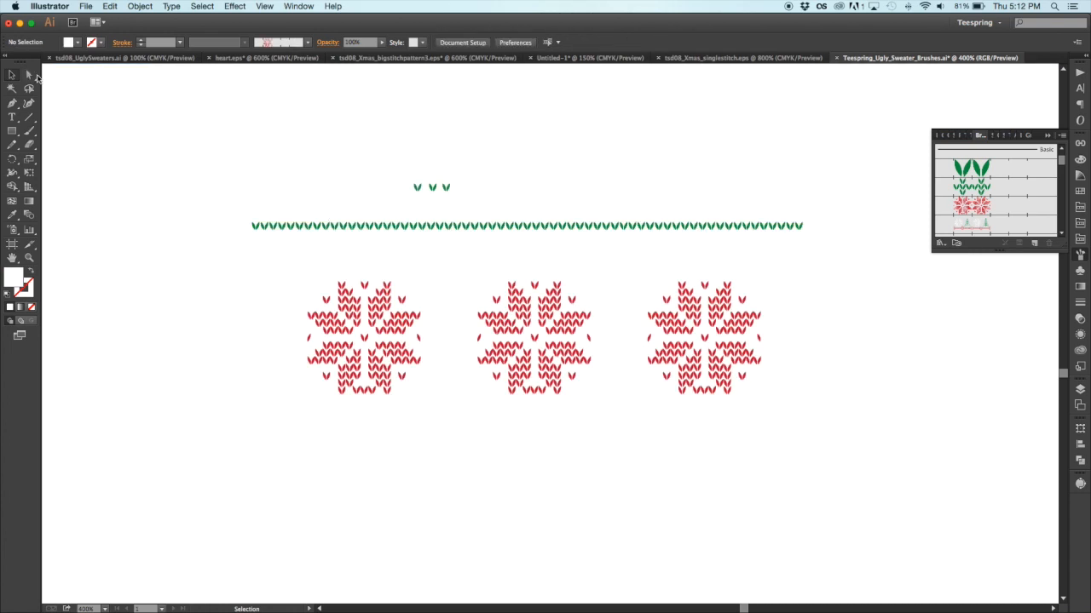
# Step: Duplicate one of the three loose green stitches into the empty area below the snowflakes and select the copy
pyautogui.scroll(-3, 443, 128)
pyautogui.click(447, 111)
pyautogui.moveTo(448, 112); pyautogui.dragTo(388, 402)
pyautogui.moveTo(412, 423); pyautogui.dragTo(347, 374)
pyautogui.moveTo(435, 421); pyautogui.dragTo(349, 375)
pyautogui.press('z')
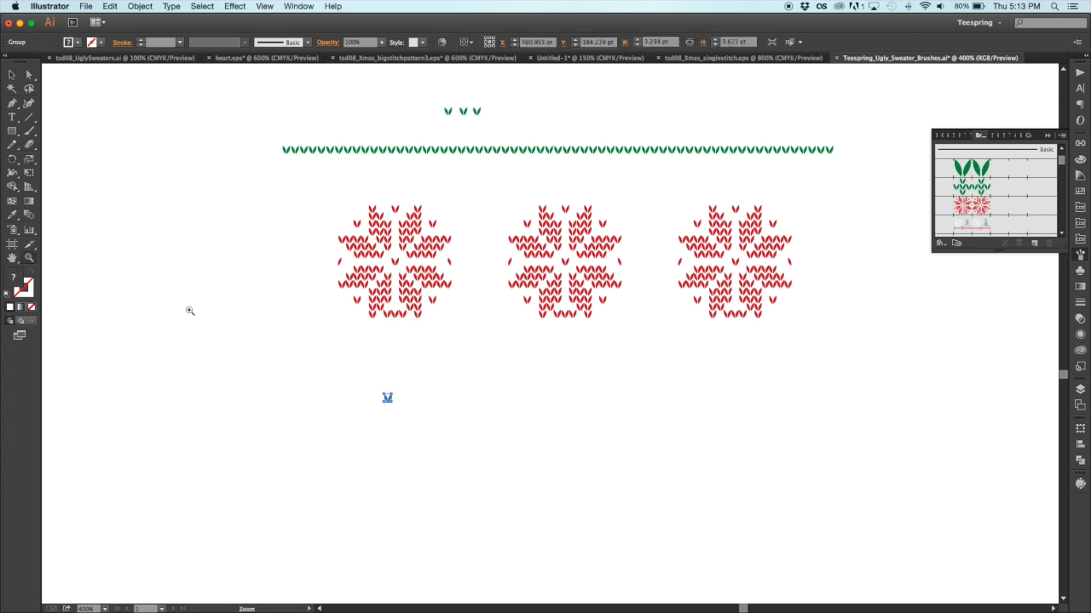
# Step: Apply a Transform effect to the single stitch with 20 copies and a horizontal move of 3.5 pt
pyautogui.click(265, 6)
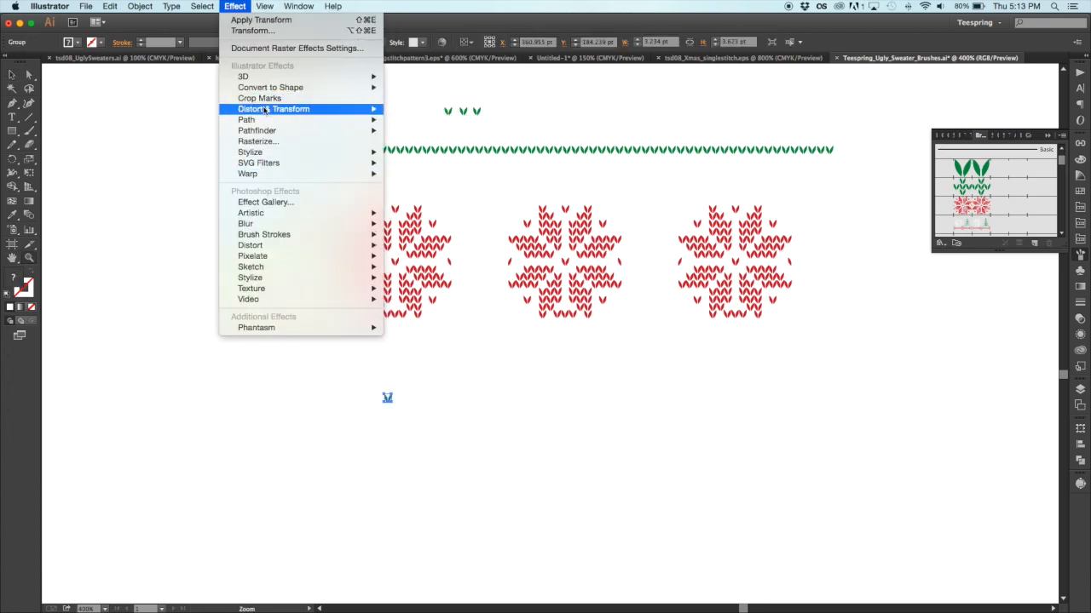
pyautogui.moveTo(265, 109)
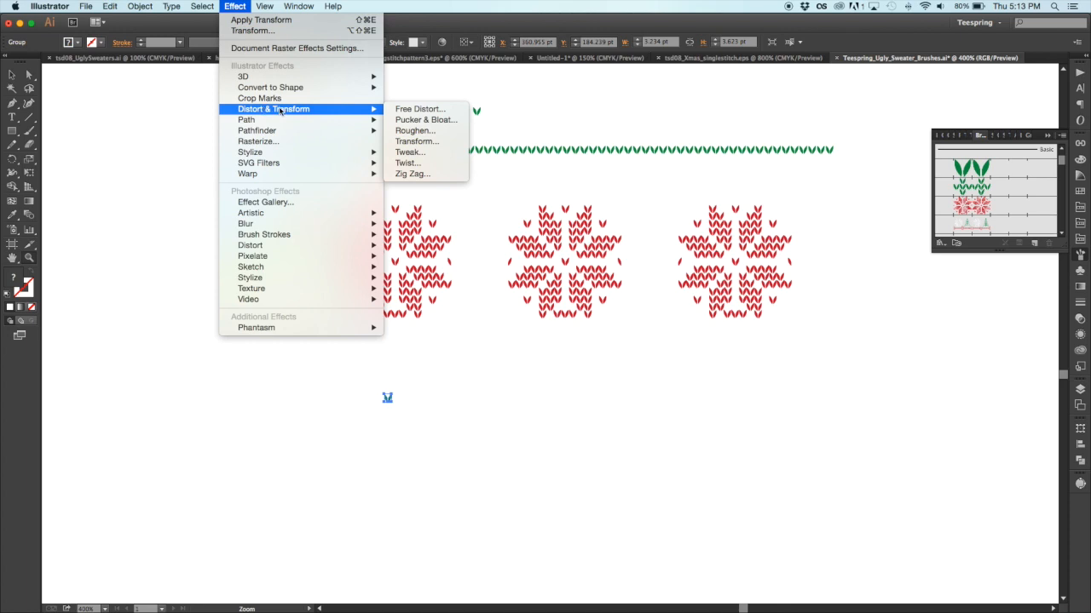
pyautogui.click(415, 141)
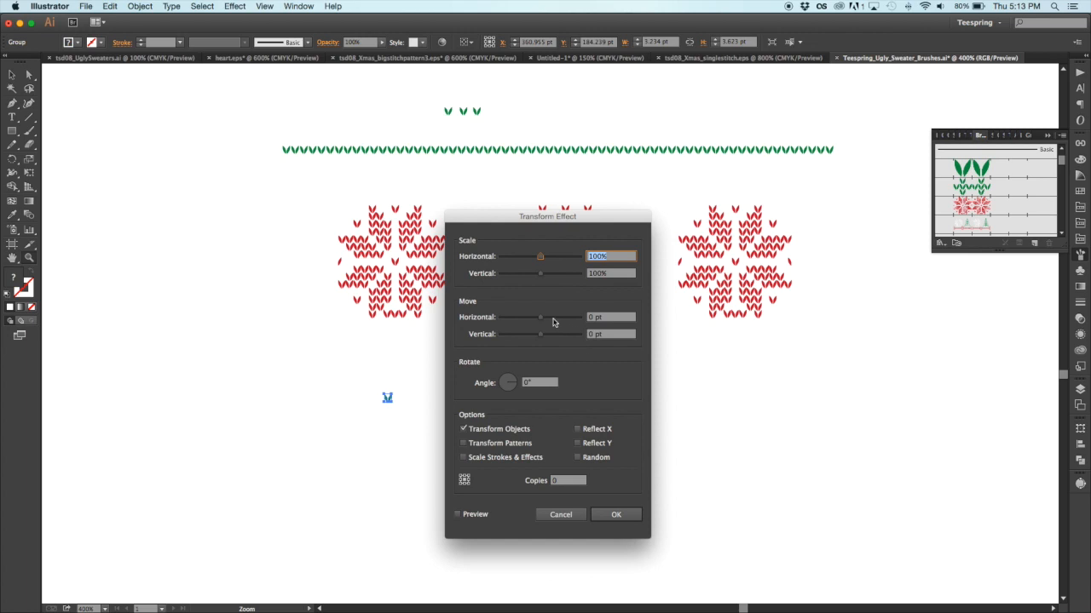
pyautogui.moveTo(547, 216); pyautogui.dragTo(731, 254)
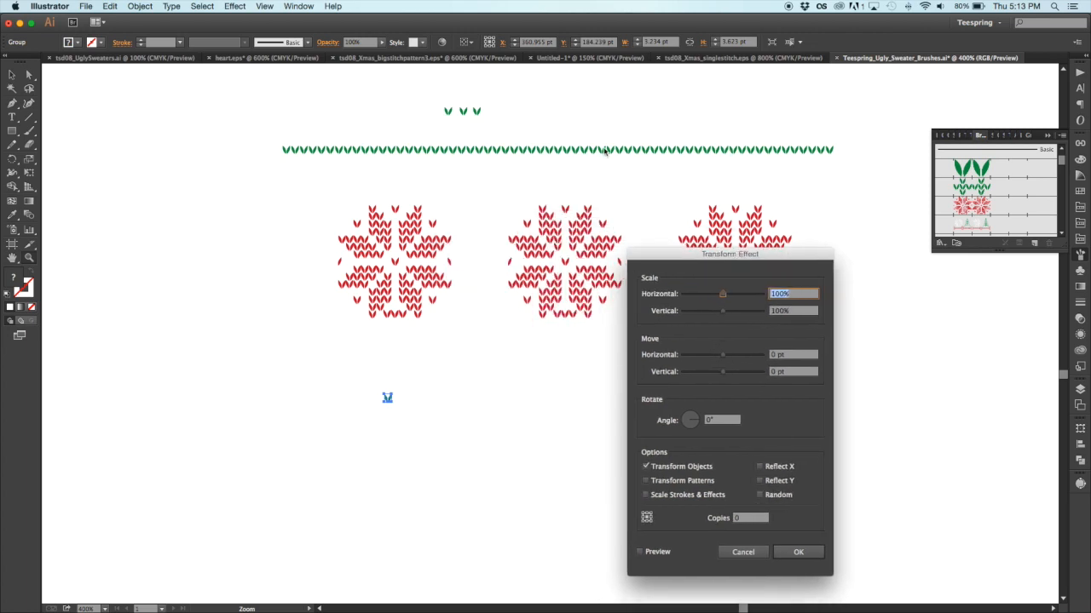
pyautogui.click(640, 552)
pyautogui.moveTo(725, 358); pyautogui.dragTo(725, 358)
pyautogui.click(738, 518)
pyautogui.write('20')
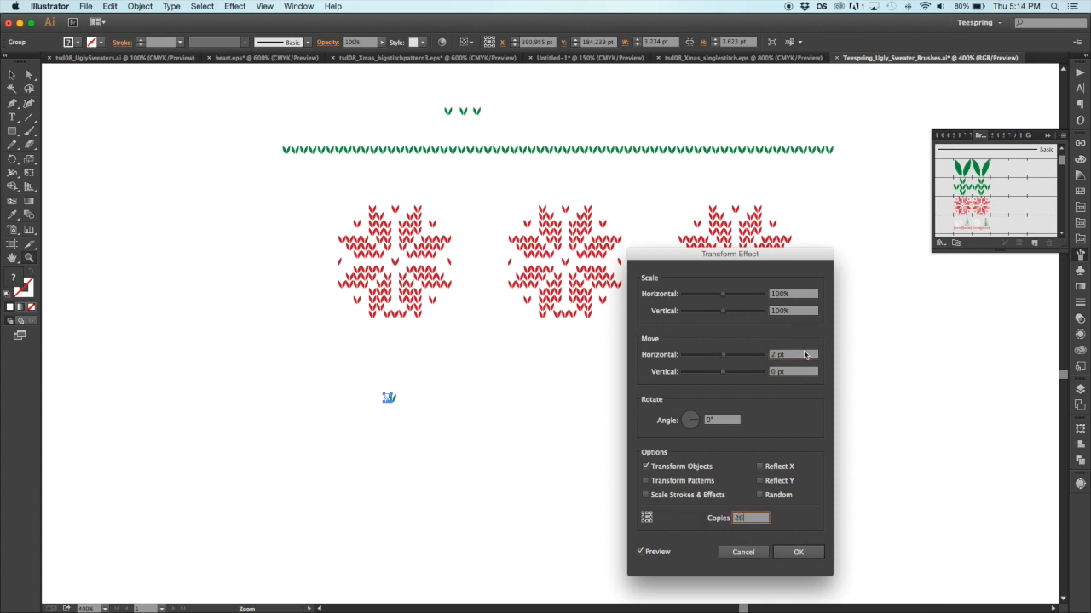
pyautogui.moveTo(723, 359); pyautogui.dragTo(723, 356)
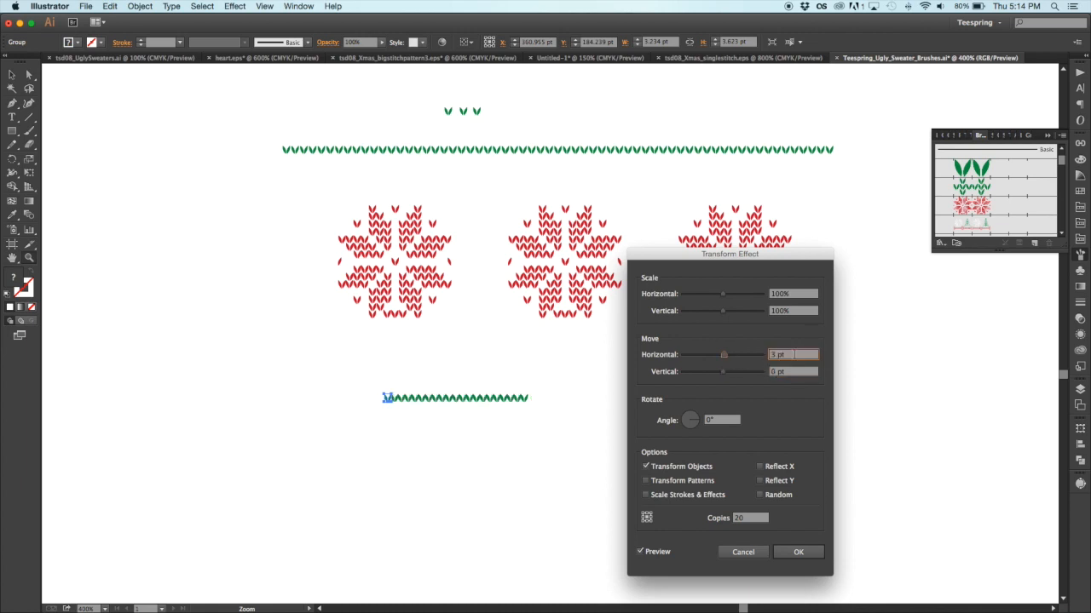
pyautogui.click(799, 371)
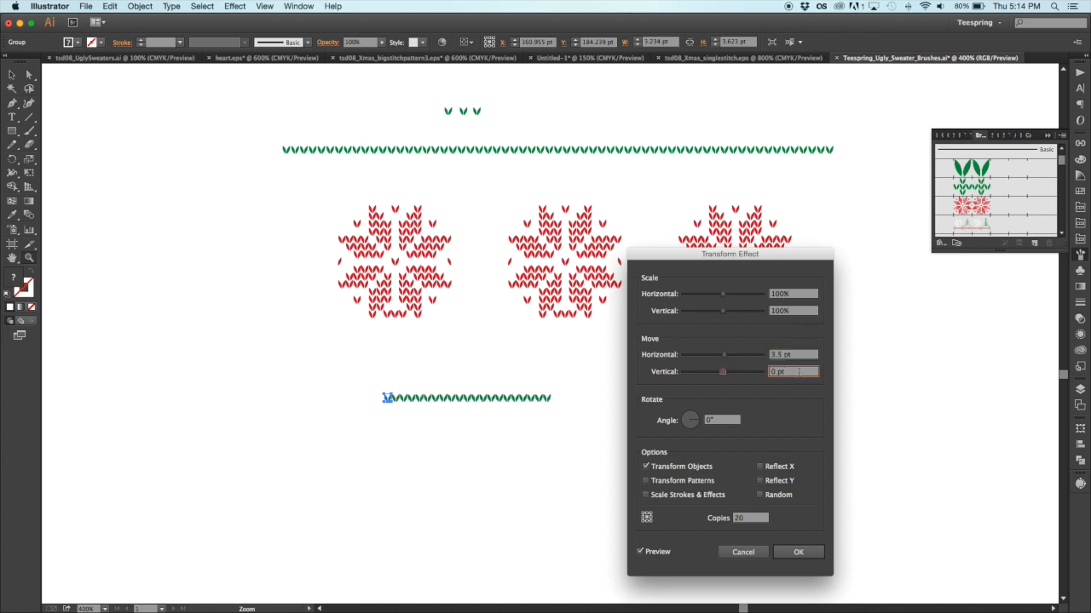
pyautogui.click(801, 552)
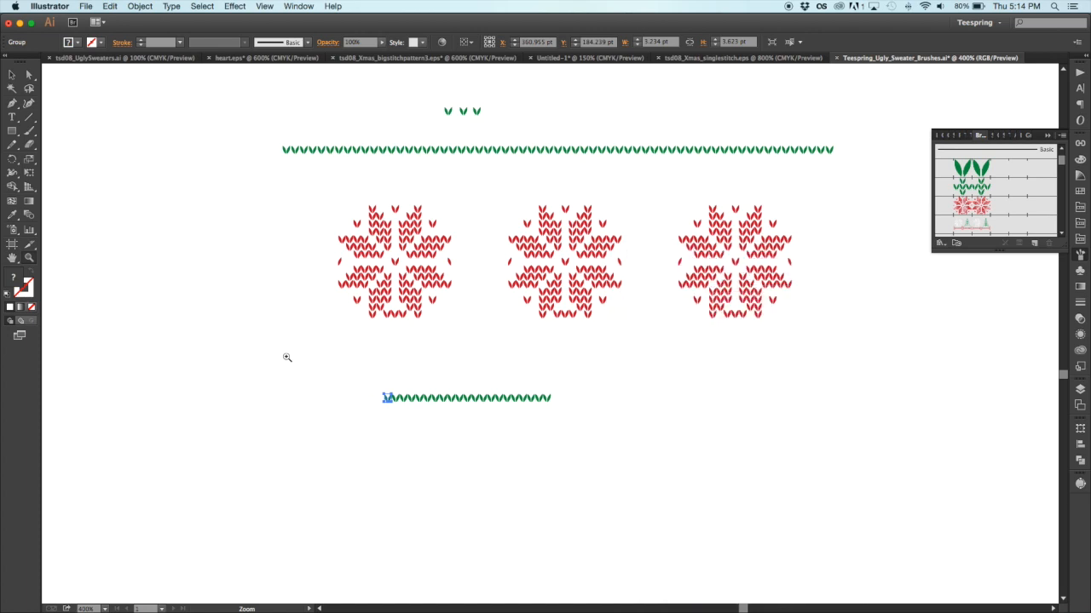
# Step: Expand the appearance of the new horizontal stitch row and select the row
pyautogui.click(147, 6)
pyautogui.click(170, 153)
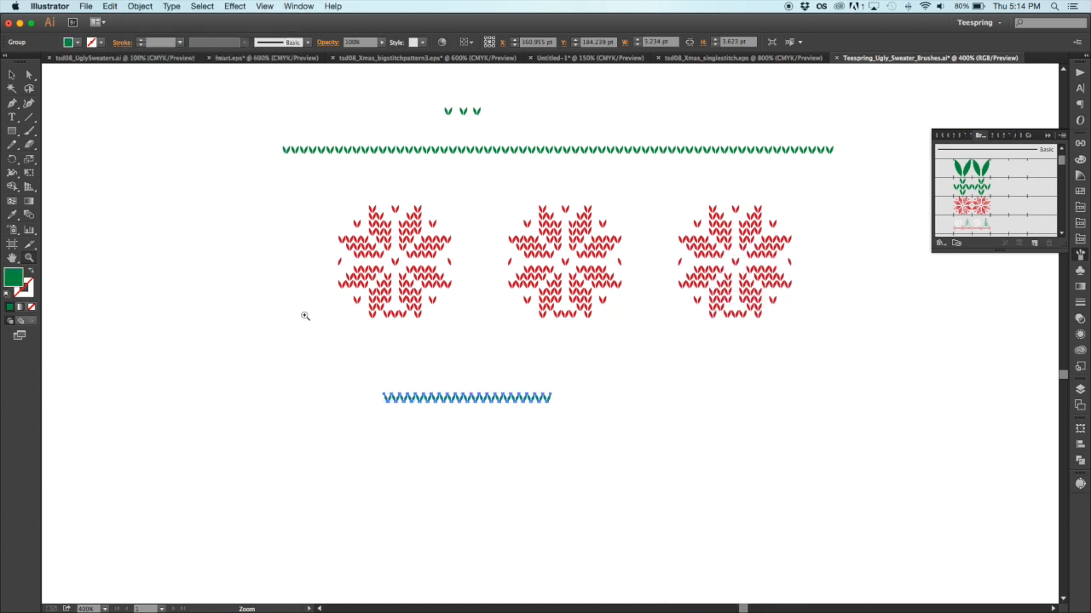
pyautogui.click(12, 75)
pyautogui.moveTo(306, 378); pyautogui.dragTo(589, 431)
# Step: Duplicate another loose green stitch just below the start of the new horizontal row and select it
pyautogui.scroll(-1, 588, 431)
pyautogui.moveTo(441, 104); pyautogui.dragTo(429, 416)
pyautogui.scroll(-3, 429, 416)
pyautogui.moveTo(349, 340); pyautogui.dragTo(435, 373)
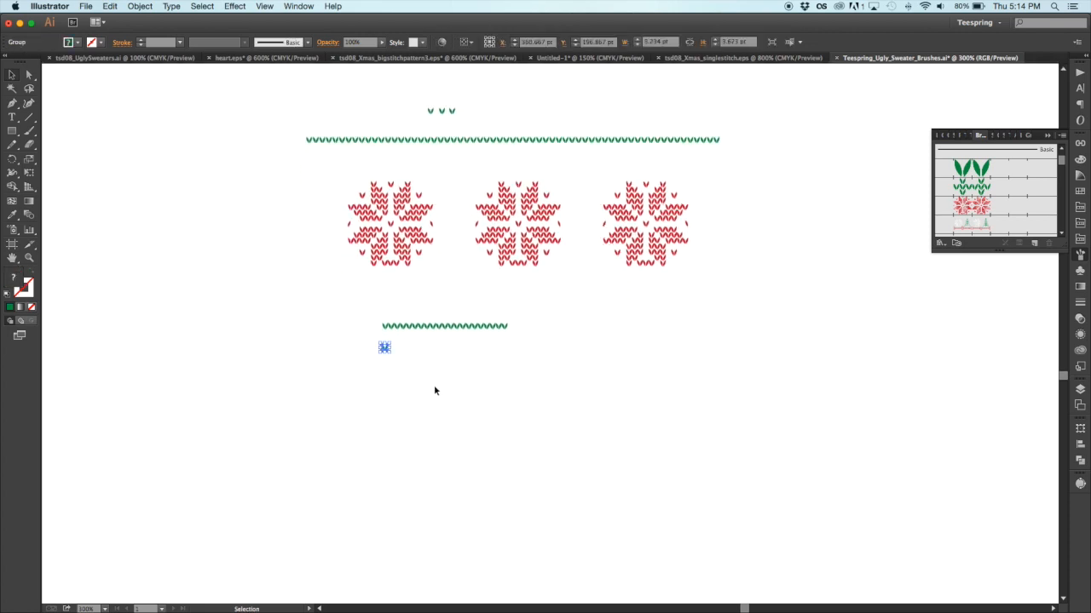
# Step: Apply a Transform effect to the duplicated stitch with 20 copies and a vertical move of 3.2 pt
pyautogui.click(235, 6)
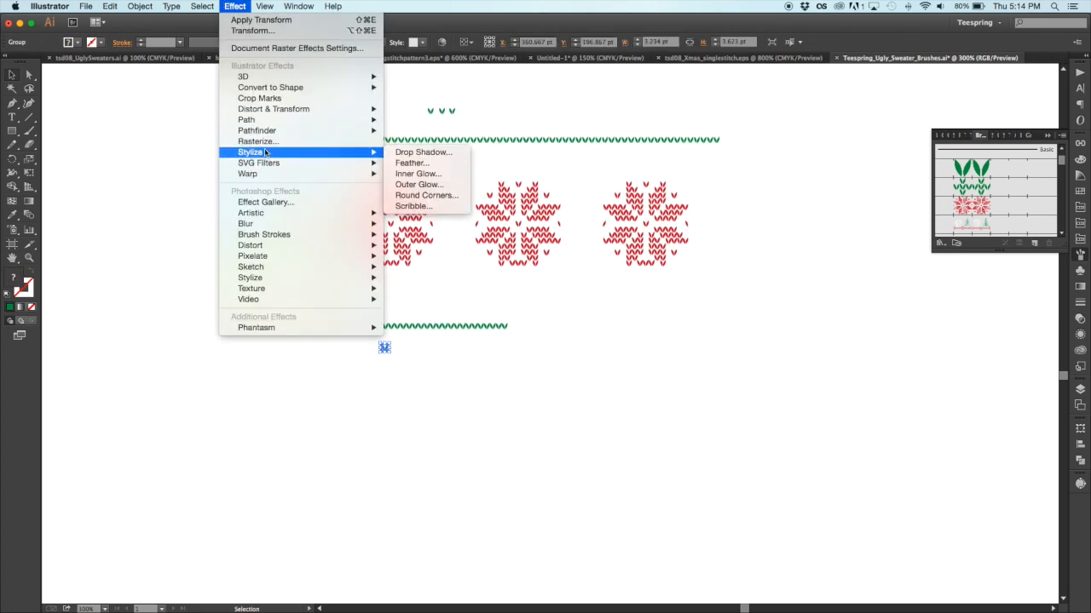
pyautogui.moveTo(258, 109)
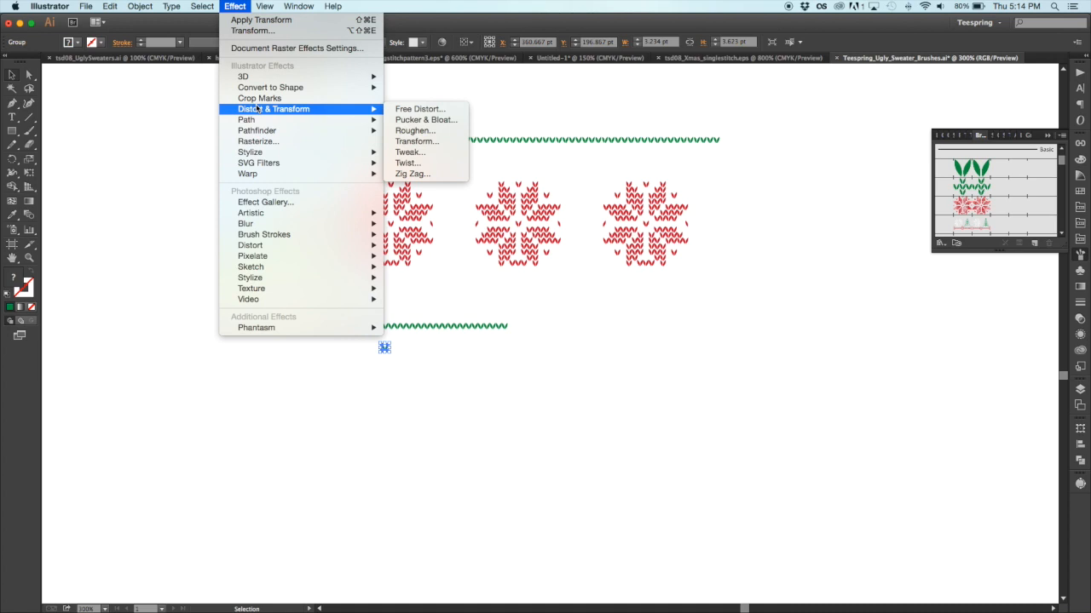
pyautogui.click(442, 141)
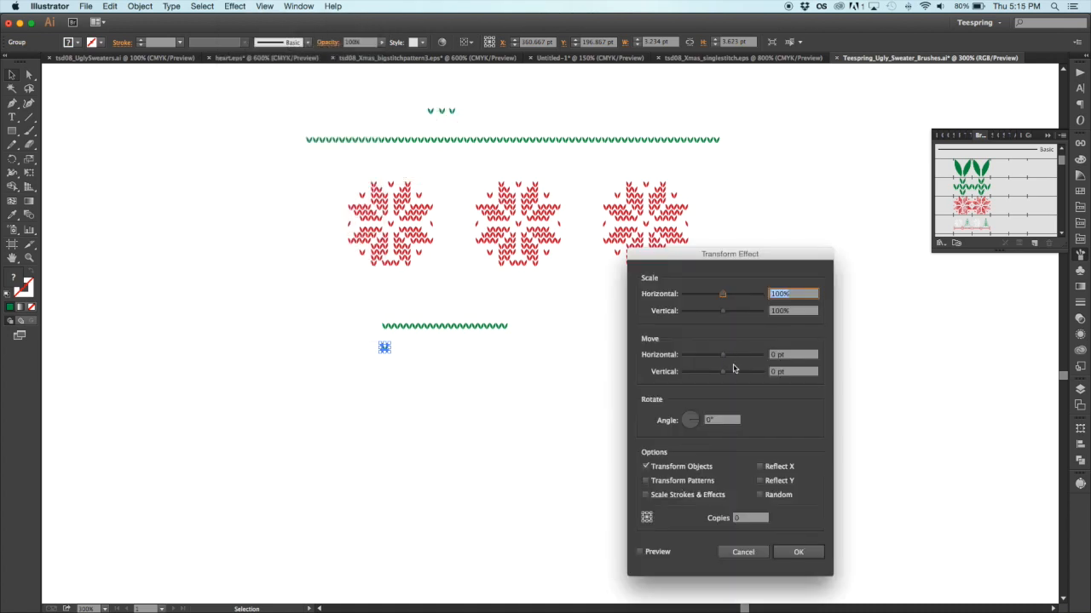
pyautogui.click(644, 552)
pyautogui.click(735, 518)
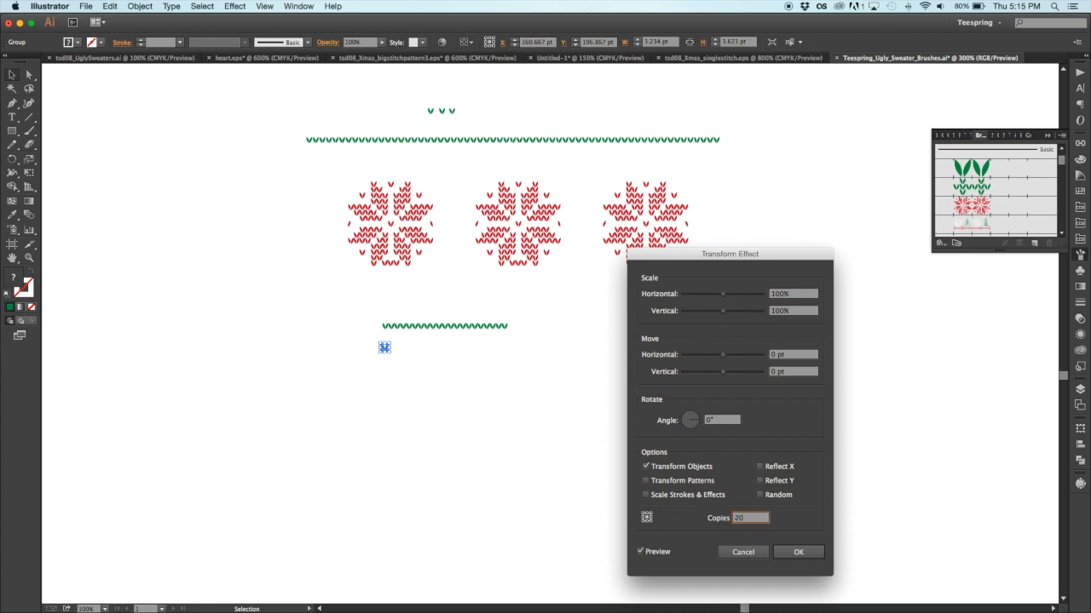
pyautogui.moveTo(722, 375); pyautogui.dragTo(724, 375)
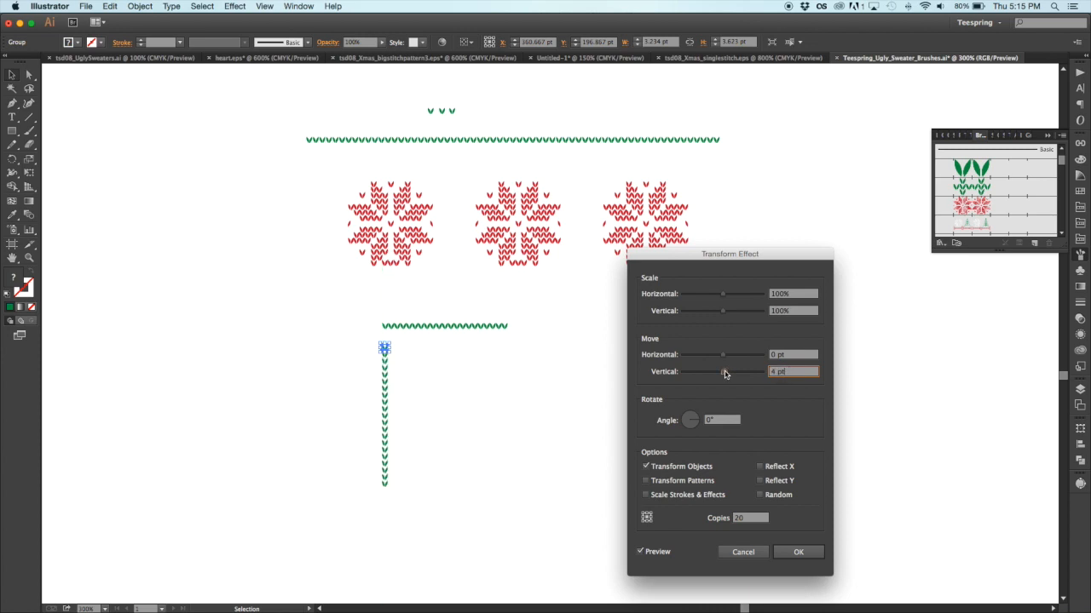
pyautogui.hotkey('shift', 'Tab')
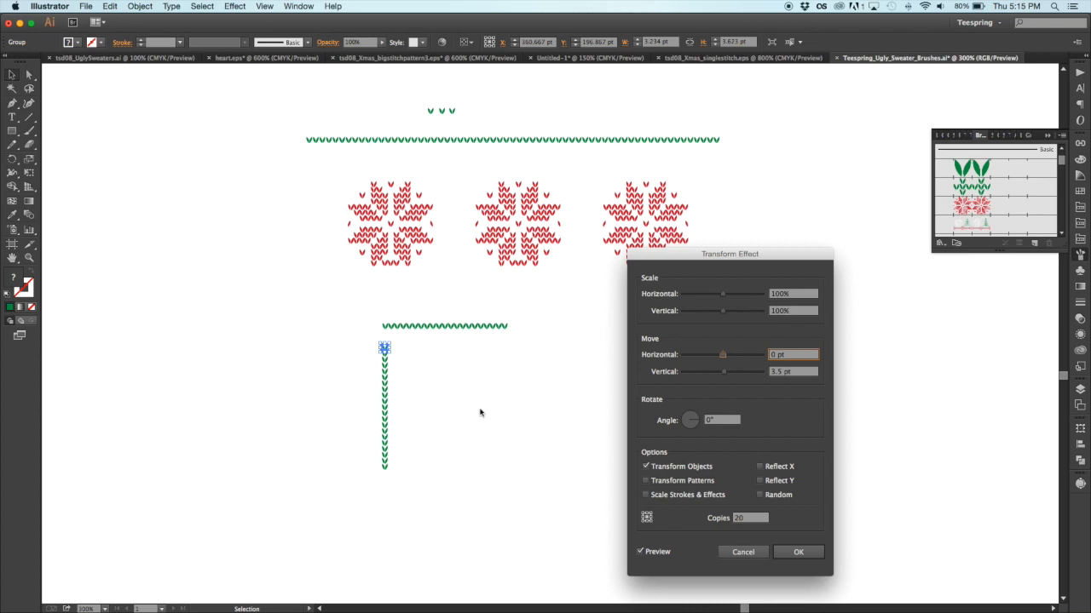
pyautogui.press('Tab')
pyautogui.hotkey('shift', 'Tab')
pyautogui.click(782, 372)
pyautogui.click(807, 355)
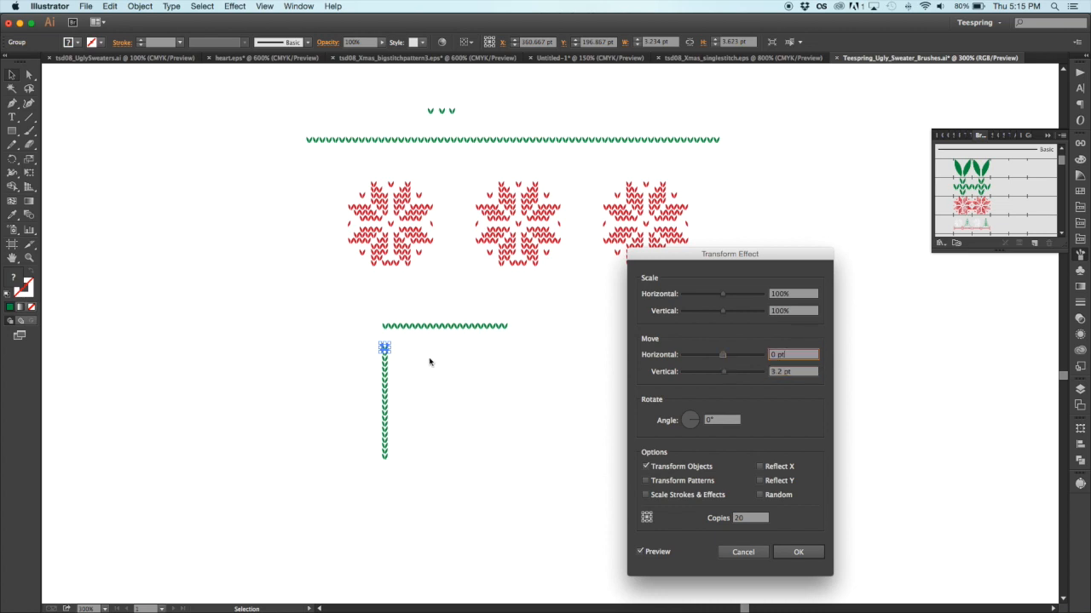
pyautogui.click(798, 552)
# Step: Duplicate the short horizontal stitch row into the empty area beside the vertical stitch column
pyautogui.moveTo(492, 484); pyautogui.dragTo(333, 353)
pyautogui.moveTo(416, 326); pyautogui.dragTo(507, 394)
pyautogui.moveTo(449, 370); pyautogui.dragTo(633, 440)
pyautogui.click(463, 380)
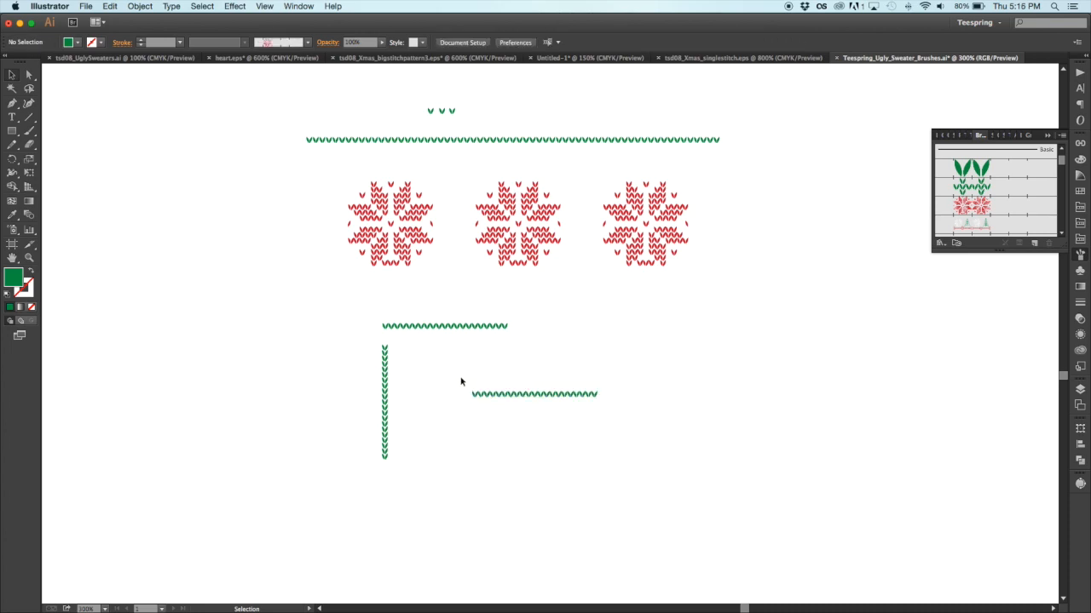
# Step: Apply a Transform effect to the duplicated horizontal row with 20 copies and a vertical move of 3.2 pt
pyautogui.moveTo(448, 380); pyautogui.dragTo(495, 405)
pyautogui.click(235, 6)
pyautogui.moveTo(267, 111)
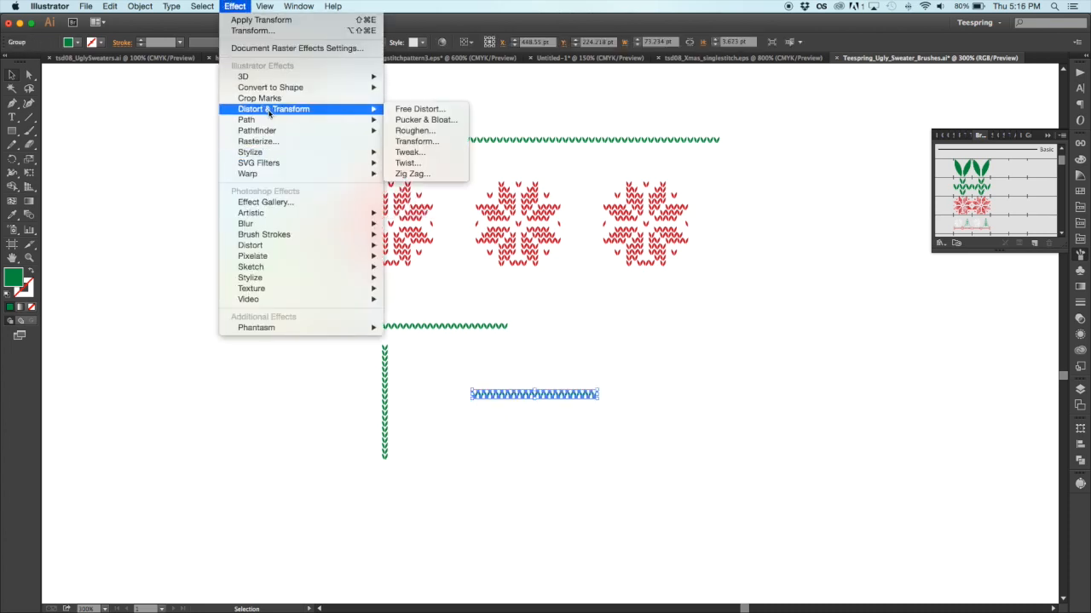
pyautogui.click(417, 141)
pyautogui.click(769, 373)
pyautogui.moveTo(748, 520); pyautogui.dragTo(732, 521)
pyautogui.write('20')
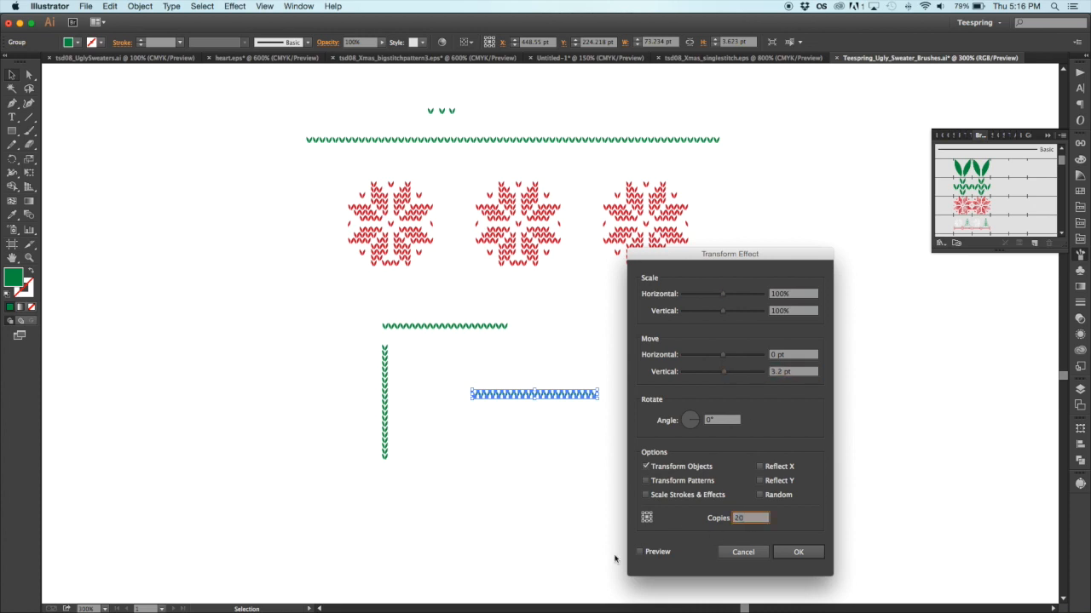
pyautogui.click(640, 552)
pyautogui.click(802, 553)
# Step: Expand the appearance of the repeated horizontal stitch rows so the block becomes editable shapes
pyautogui.click(139, 6)
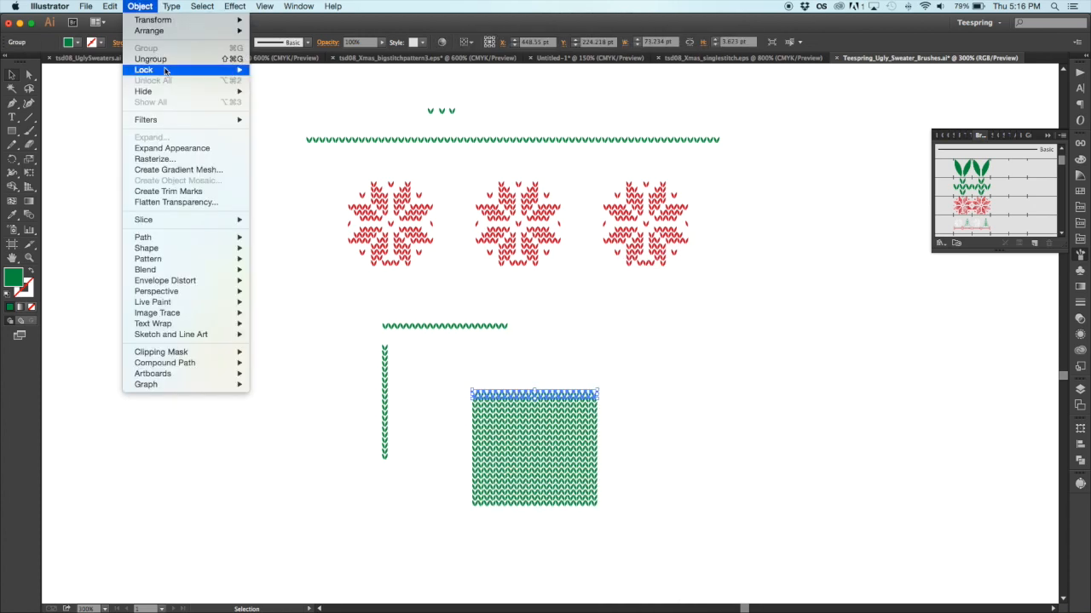
pyautogui.click(172, 148)
pyautogui.click(630, 397)
pyautogui.moveTo(454, 392); pyautogui.dragTo(647, 542)
pyautogui.click(643, 537)
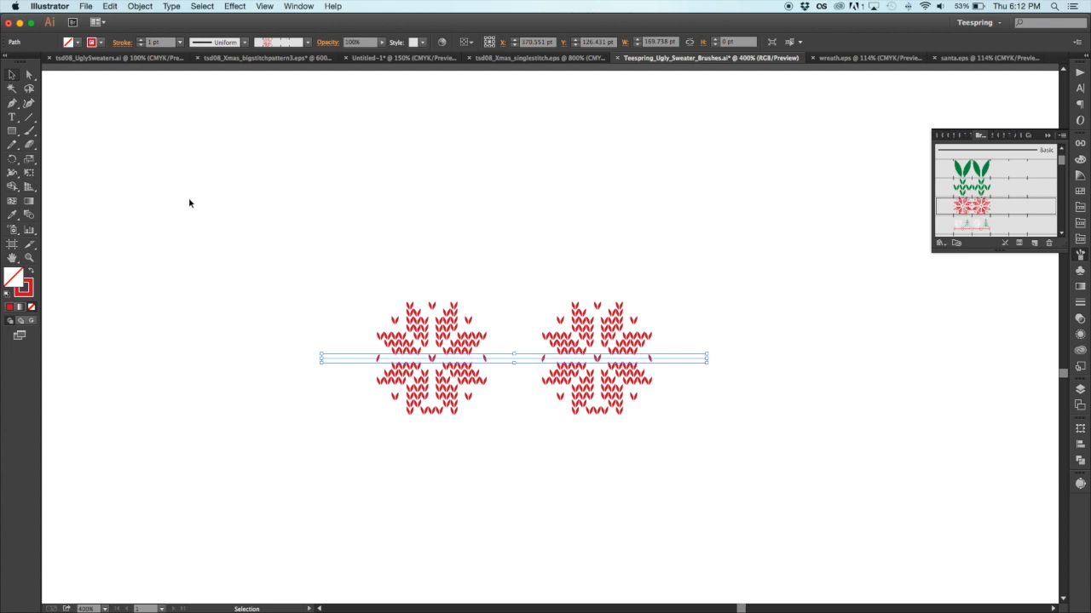
# Step: Expand the appearance of the path drawn with the red snowflake pattern brush
pyautogui.click(141, 6)
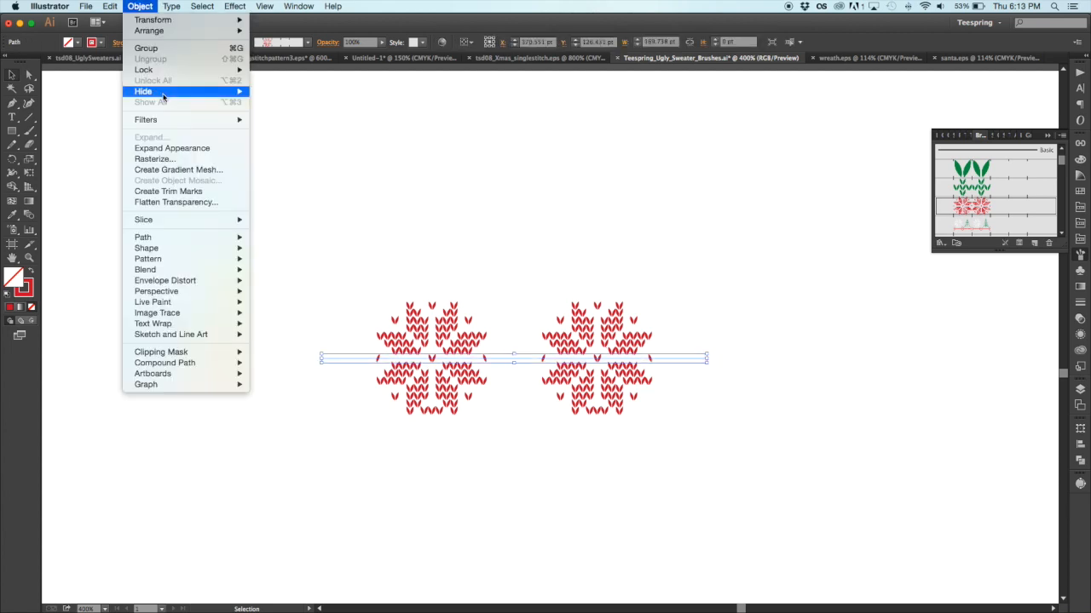
pyautogui.click(173, 148)
pyautogui.click(252, 166)
pyautogui.moveTo(313, 201); pyautogui.dragTo(771, 471)
pyautogui.moveTo(710, 449); pyautogui.dragTo(345, 271)
pyautogui.click(426, 253)
# Step: Select only the first of the two expanded snowflakes with the Lasso tool and recolour it with another library swatch
pyautogui.press('a')
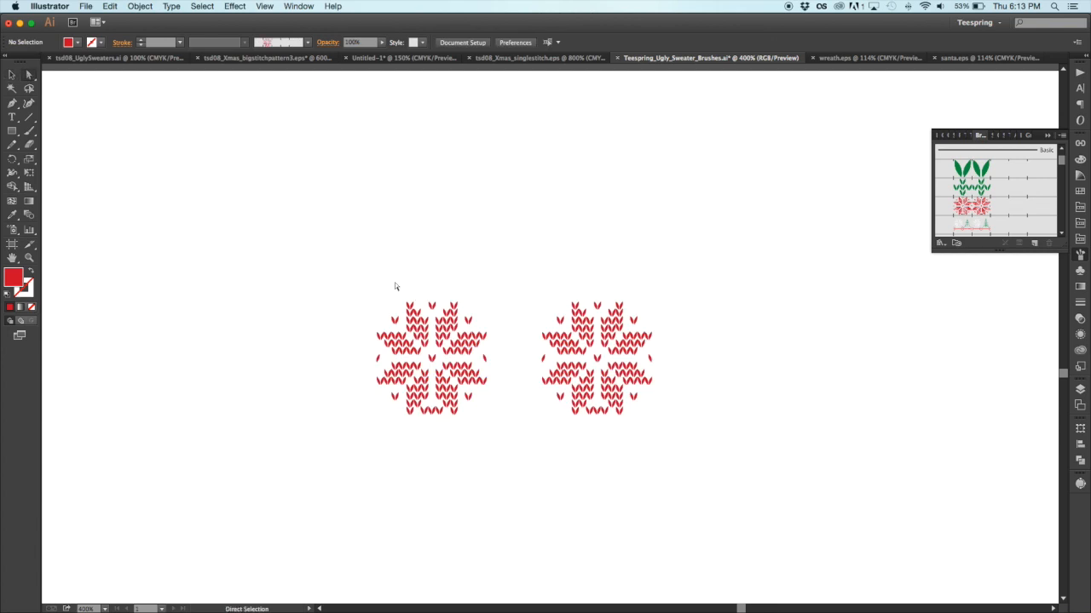
pyautogui.click(417, 309)
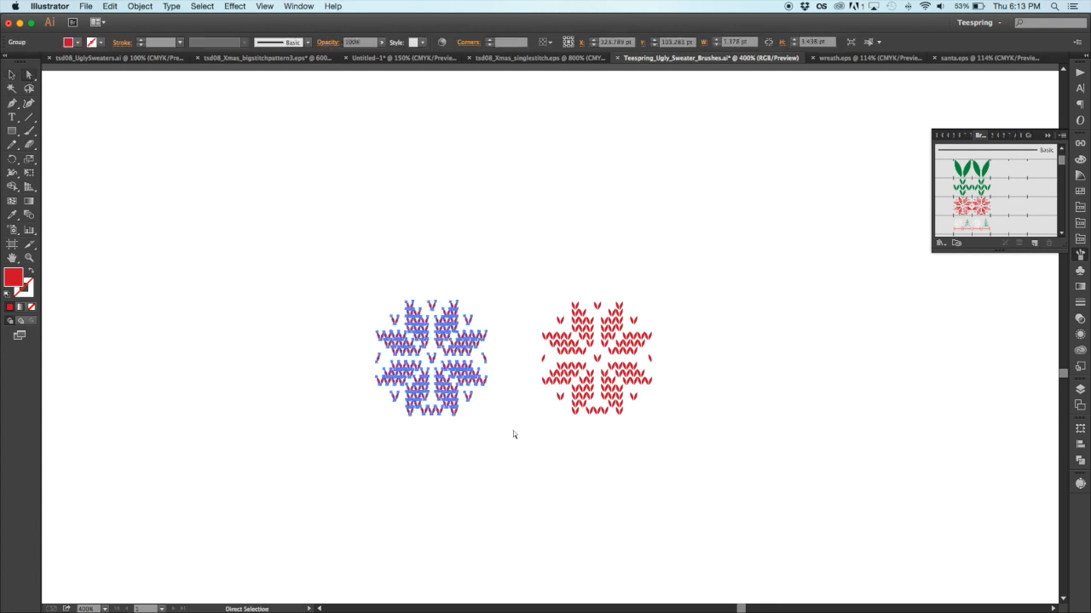
pyautogui.click(509, 431)
pyautogui.click(29, 87)
pyautogui.moveTo(381, 257)
pyautogui.mouseDown()
pyautogui.moveTo(326, 408)
pyautogui.moveTo(404, 263)
pyautogui.mouseUp()
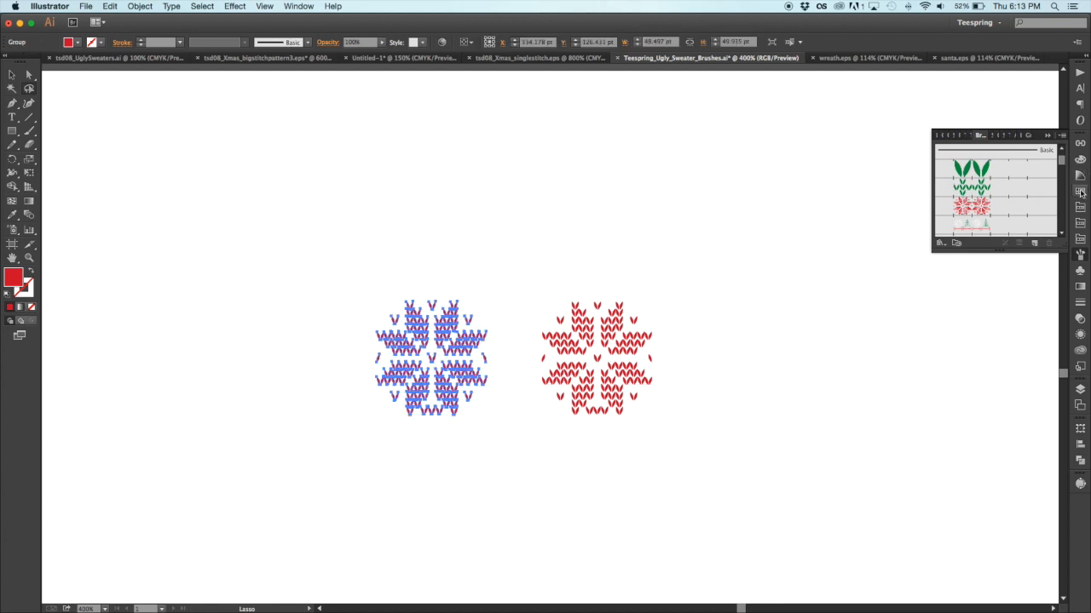
pyautogui.click(1080, 238)
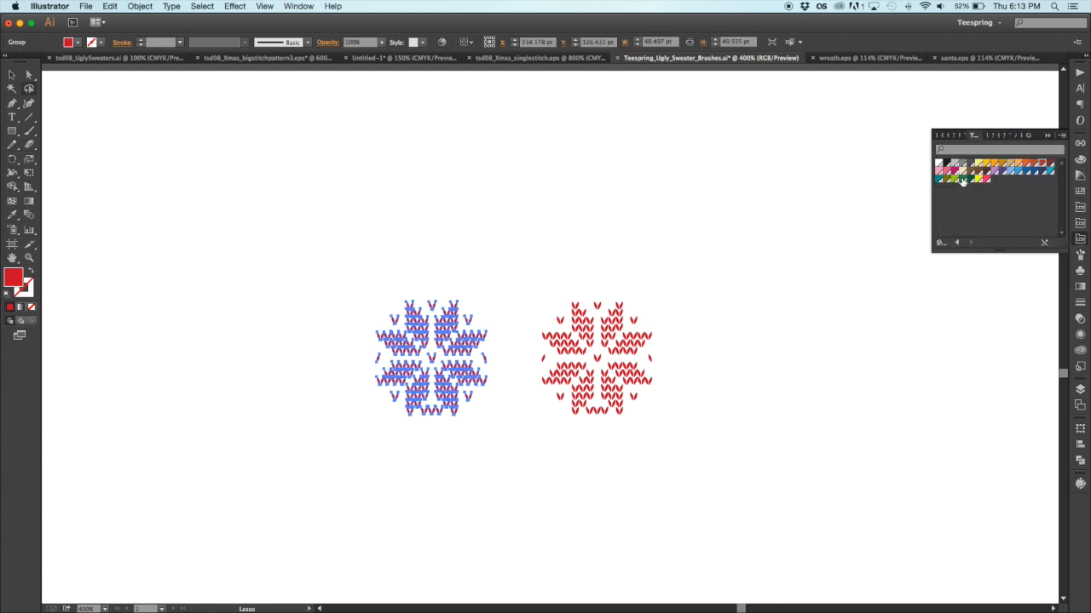
pyautogui.click(961, 180)
pyautogui.press('v')
pyautogui.click(273, 208)
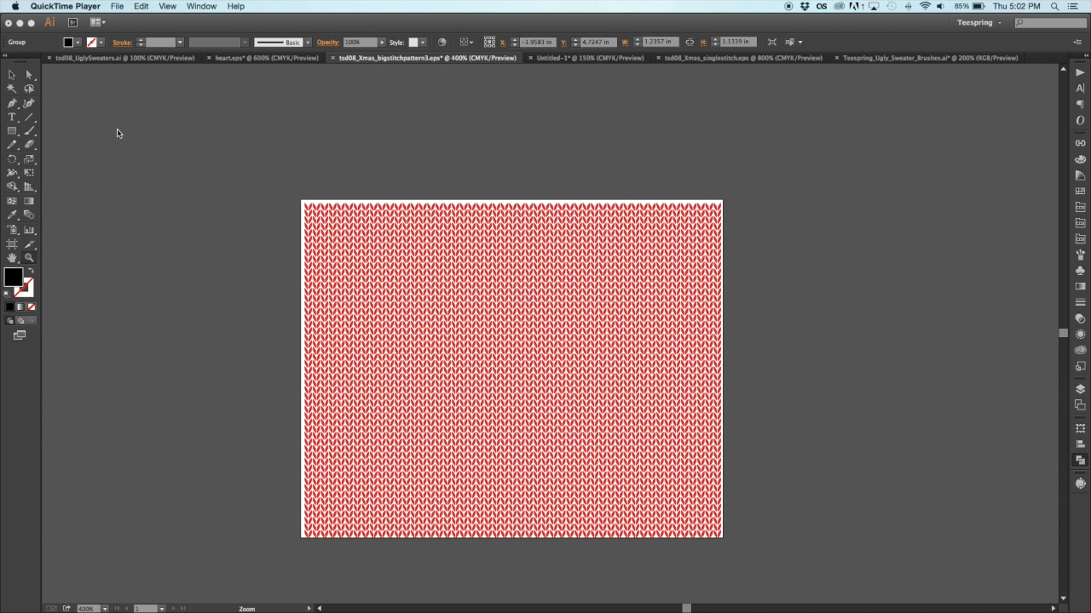
# Step: Copy the black heart from heart.eps and paste it into tsd08_Xmas_bigstitchpattern3.eps over the red stitch pattern
pyautogui.click(381, 260)
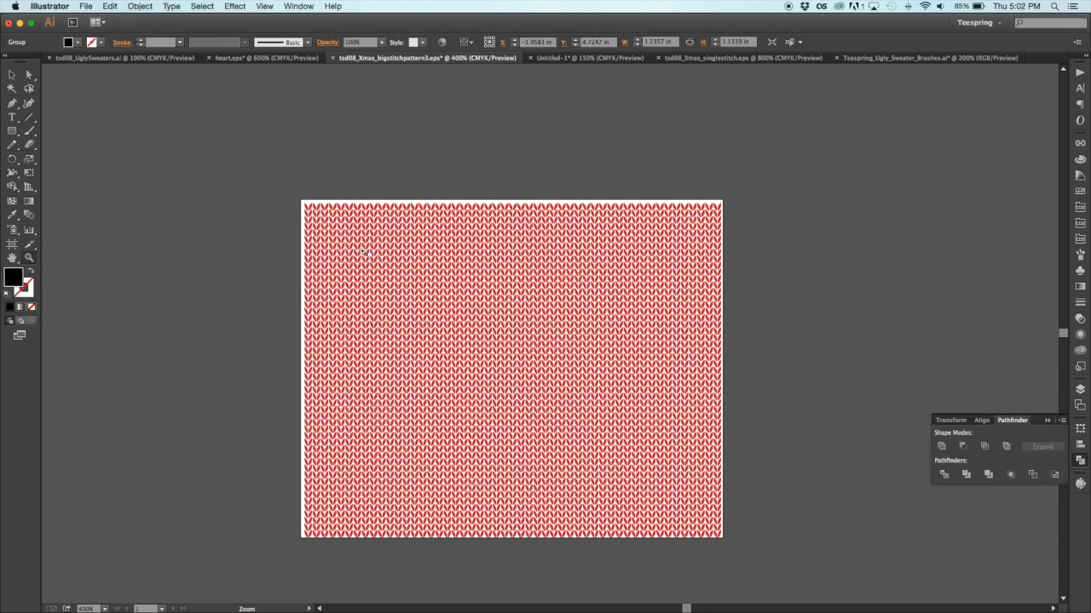
pyautogui.click(12, 76)
pyautogui.click(598, 377)
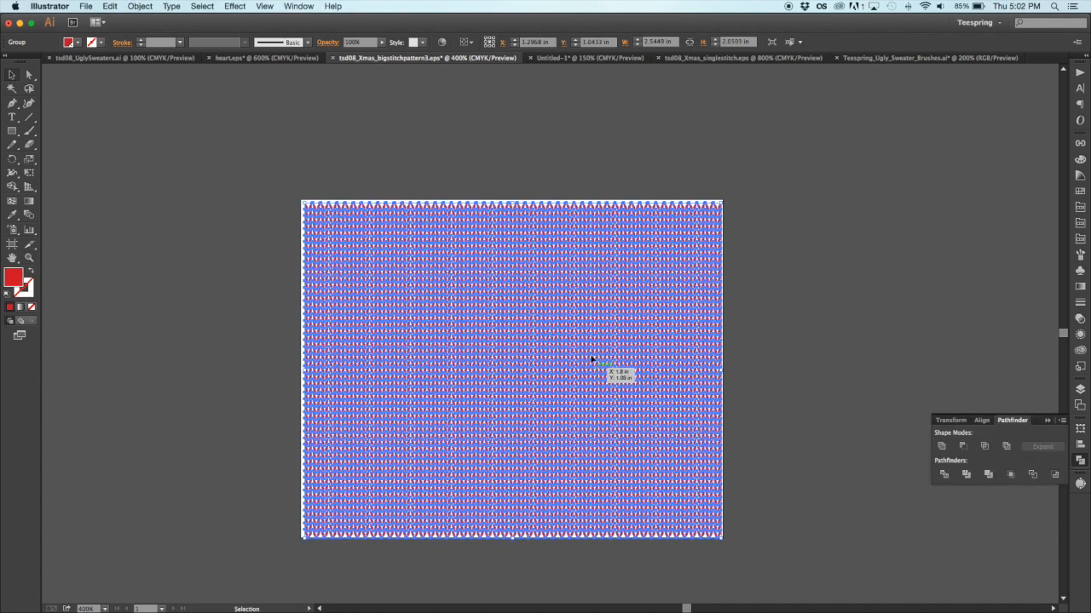
pyautogui.click(476, 170)
pyautogui.click(266, 58)
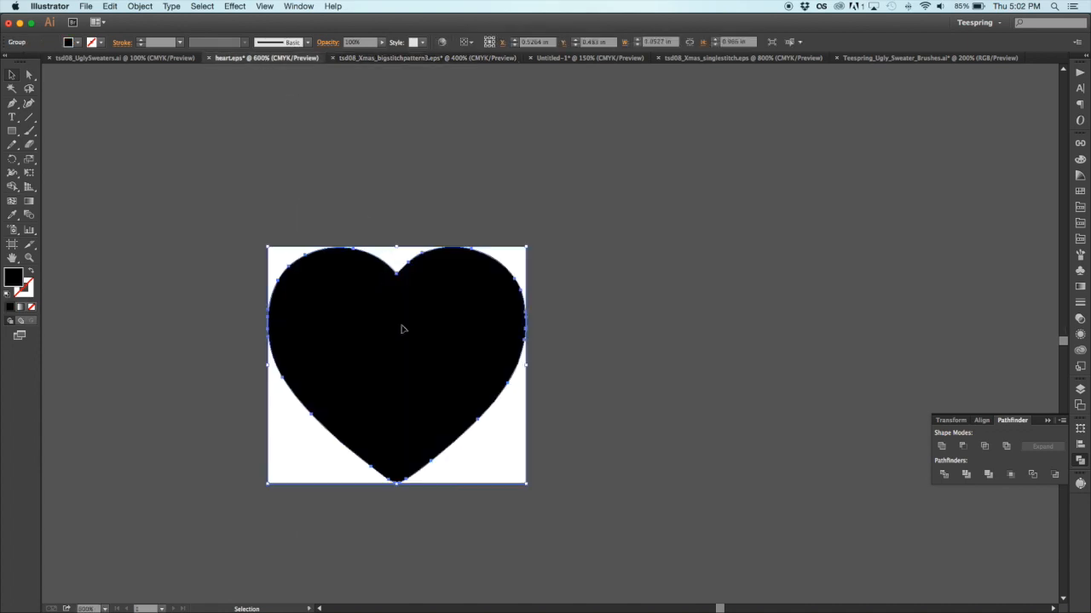
pyautogui.press('a')
pyautogui.press('v')
pyautogui.click(404, 58)
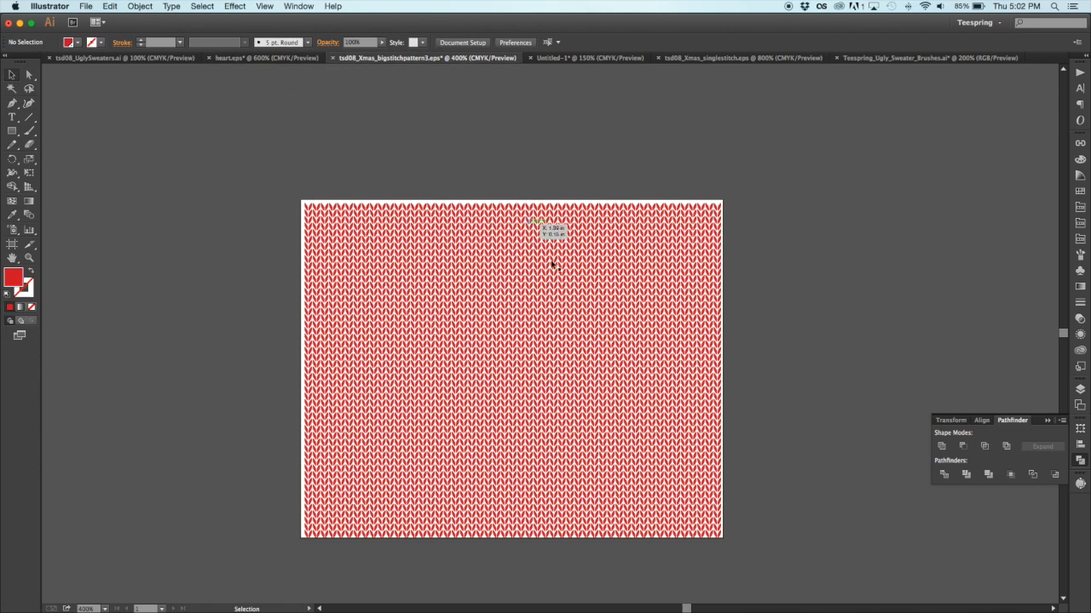
pyautogui.press('a')
pyautogui.press('cmd+v')
# Step: Scale the pasted heart to about 1.45 by 1.33 in and centre it over the red stitch pattern
pyautogui.moveTo(564, 295); pyautogui.dragTo(479, 266)
pyautogui.moveTo(550, 385); pyautogui.dragTo(625, 452)
pyautogui.moveTo(511, 332); pyautogui.dragTo(517, 357)
pyautogui.moveTo(633, 247); pyautogui.dragTo(615, 254)
pyautogui.moveTo(621, 251); pyautogui.dragTo(624, 247)
pyautogui.moveTo(563, 316); pyautogui.dragTo(577, 310)
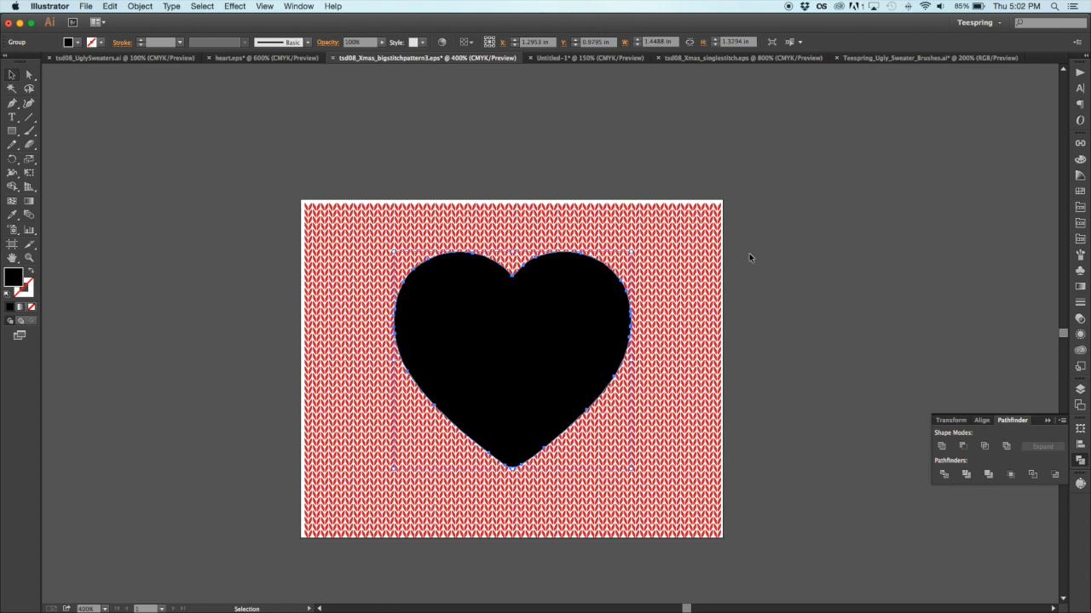
# Step: Select the heart together with the stitch pattern and make a clipping mask from the heart shape
pyautogui.press('a')
pyautogui.press('v')
pyautogui.moveTo(245, 149); pyautogui.dragTo(780, 562)
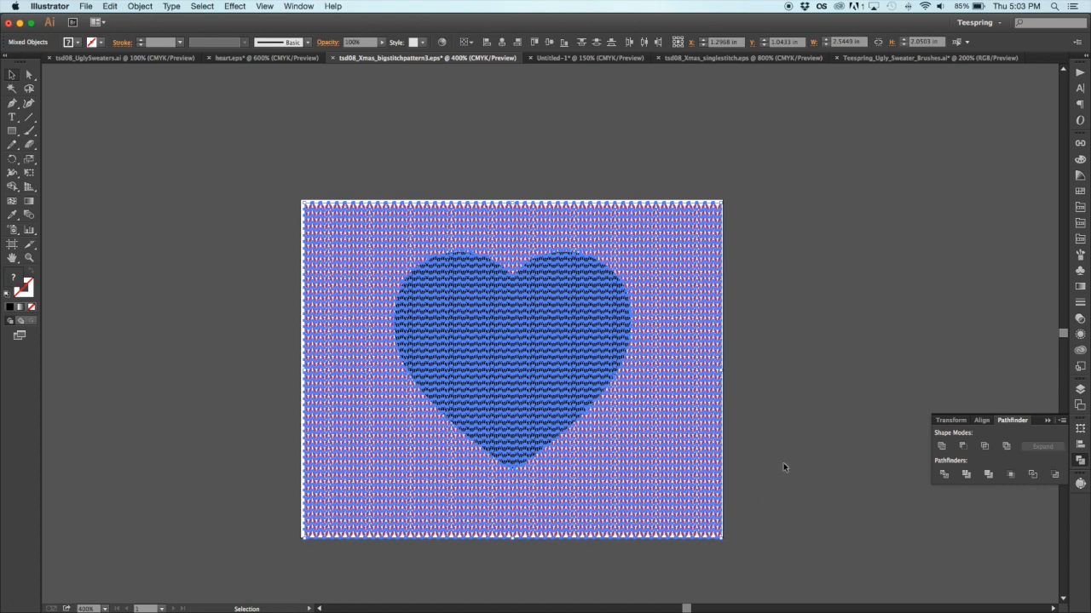
pyautogui.click(783, 462)
pyautogui.moveTo(620, 464); pyautogui.dragTo(221, 132)
pyautogui.press('super+7')
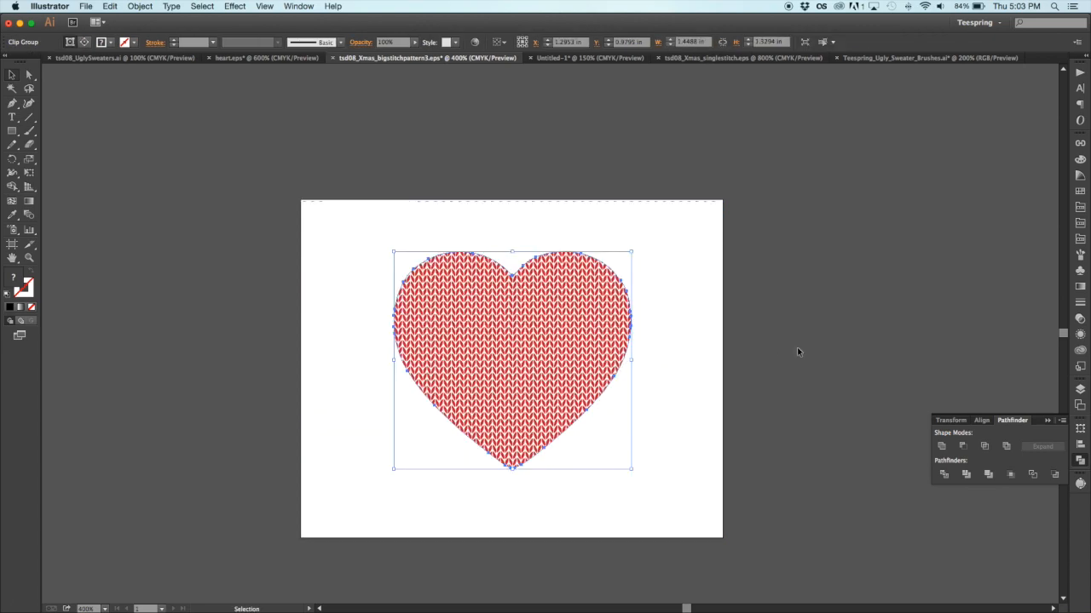
pyautogui.click(673, 305)
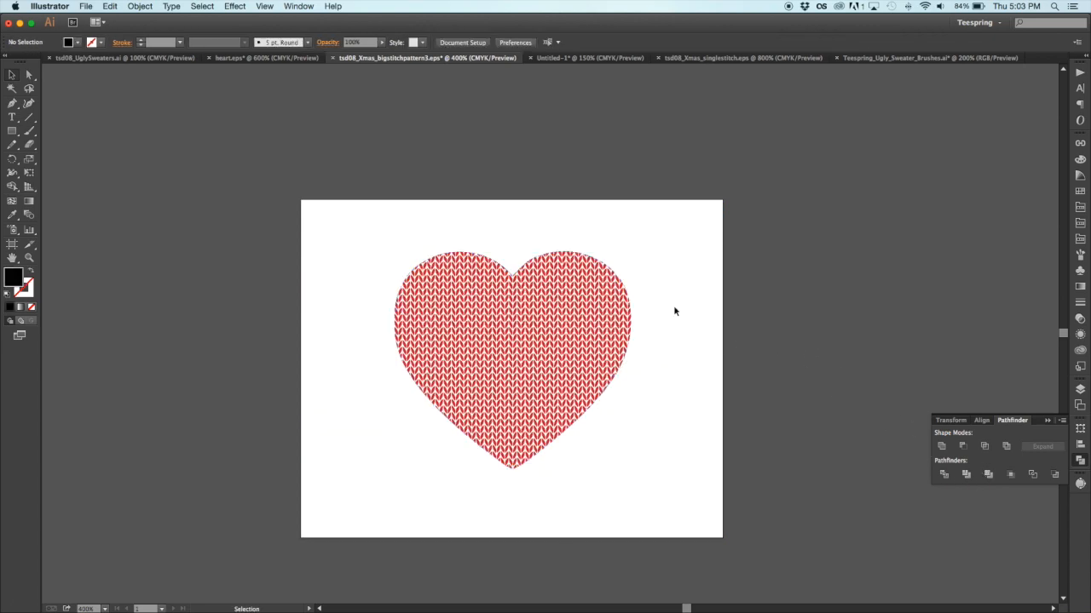
# Step: Select the clipped stitch heart and apply the Pathfinder Merge operation to it
pyautogui.moveTo(352, 202); pyautogui.dragTo(679, 498)
pyautogui.scroll(-1, 738, 509)
pyautogui.moveTo(776, 532); pyautogui.dragTo(370, 225)
pyautogui.click(895, 464)
pyautogui.moveTo(689, 530); pyautogui.dragTo(350, 141)
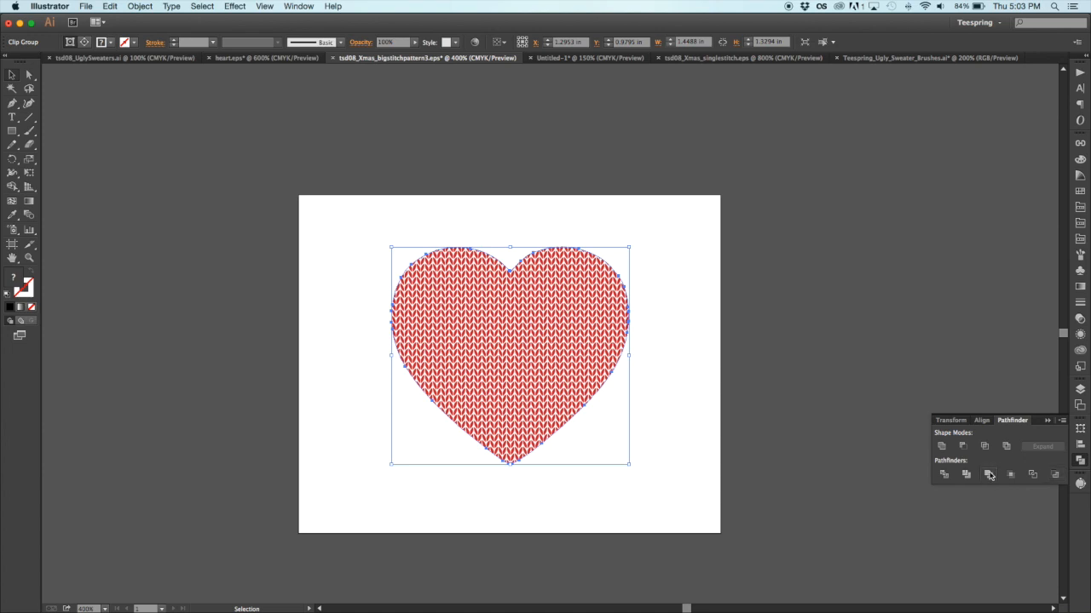
pyautogui.click(989, 476)
pyautogui.click(750, 307)
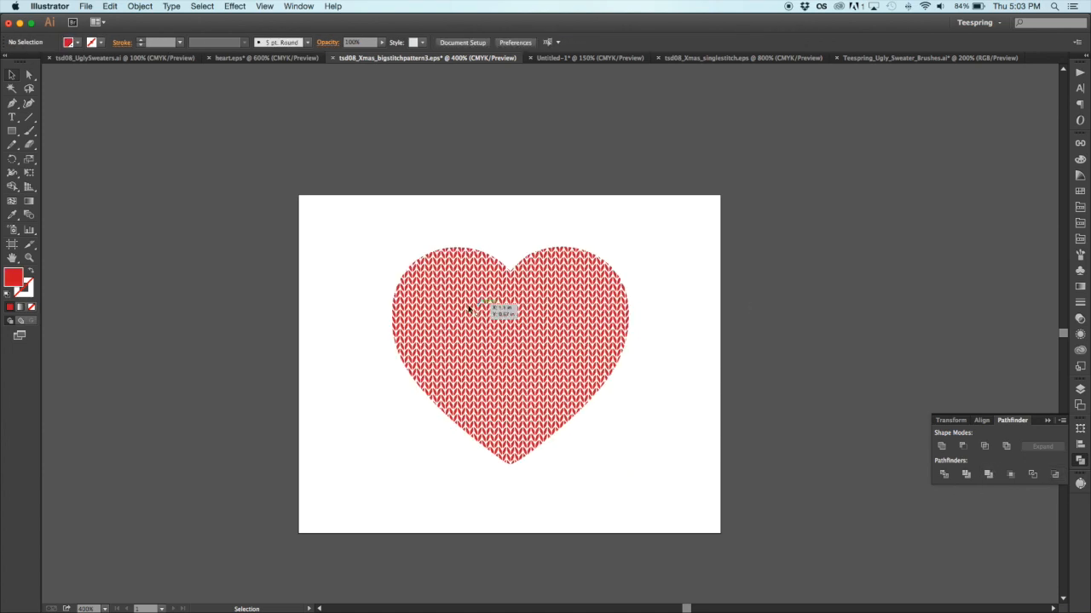
# Step: Examine the merged heart's stitches and the cut edges along its outline at close range
pyautogui.click(546, 326)
pyautogui.click(286, 262)
pyautogui.click(496, 330)
pyautogui.scroll(1, 494, 329)
pyautogui.click(384, 250)
pyautogui.click(543, 343)
pyautogui.click(344, 258)
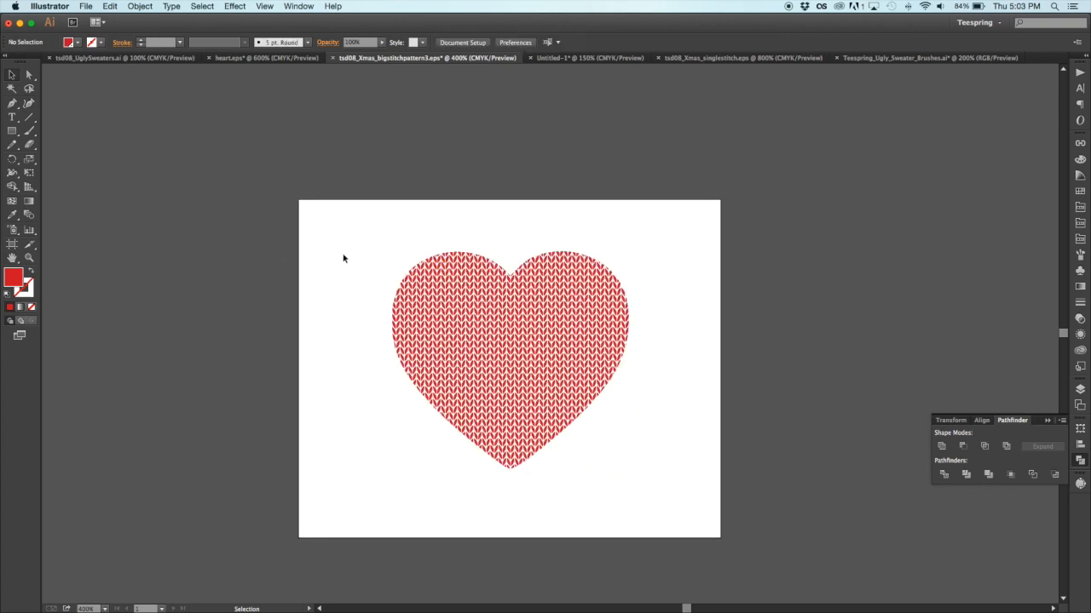
pyautogui.click(29, 258)
pyautogui.click(639, 316)
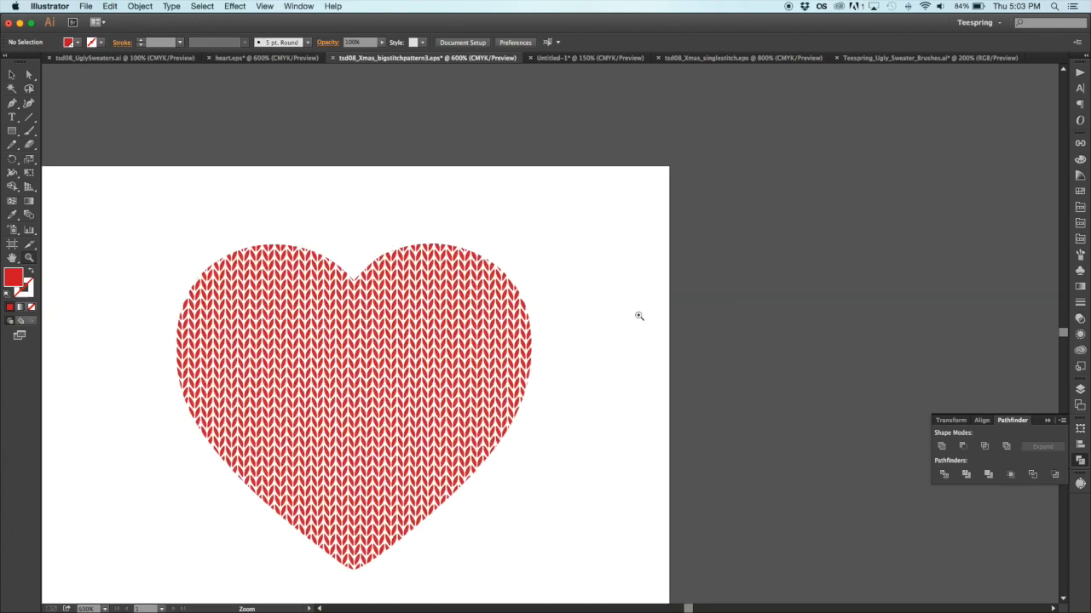
pyautogui.hscroll(-4, 555, 335)
pyautogui.scroll(-1, 555, 336)
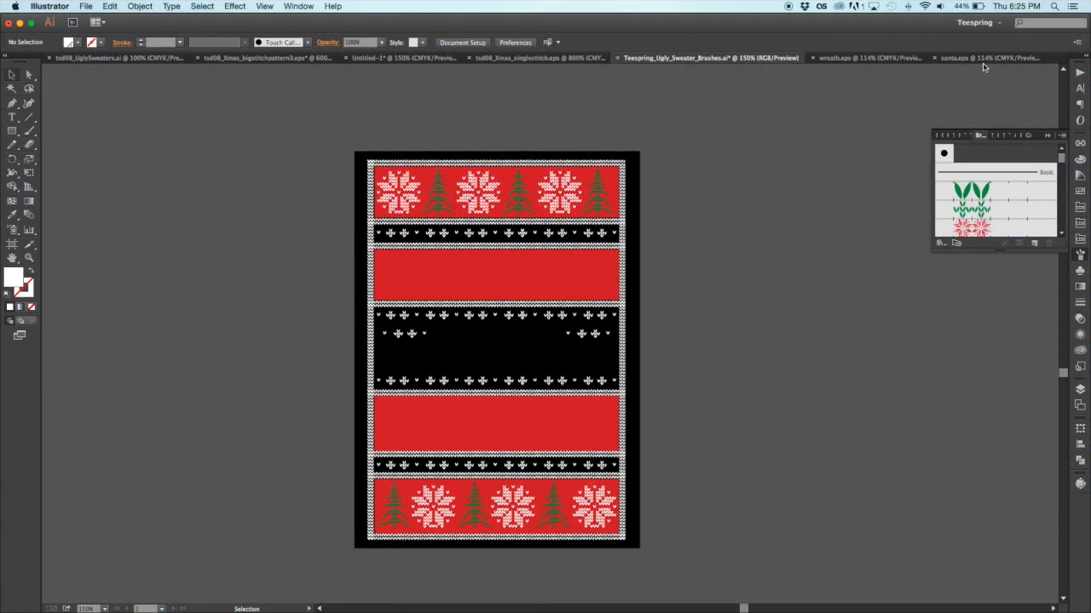
# Step: Paste the Santa silhouette from santa.eps into the sweater design and scale it to about 52 pt wide in the upper red band
pyautogui.click(984, 59)
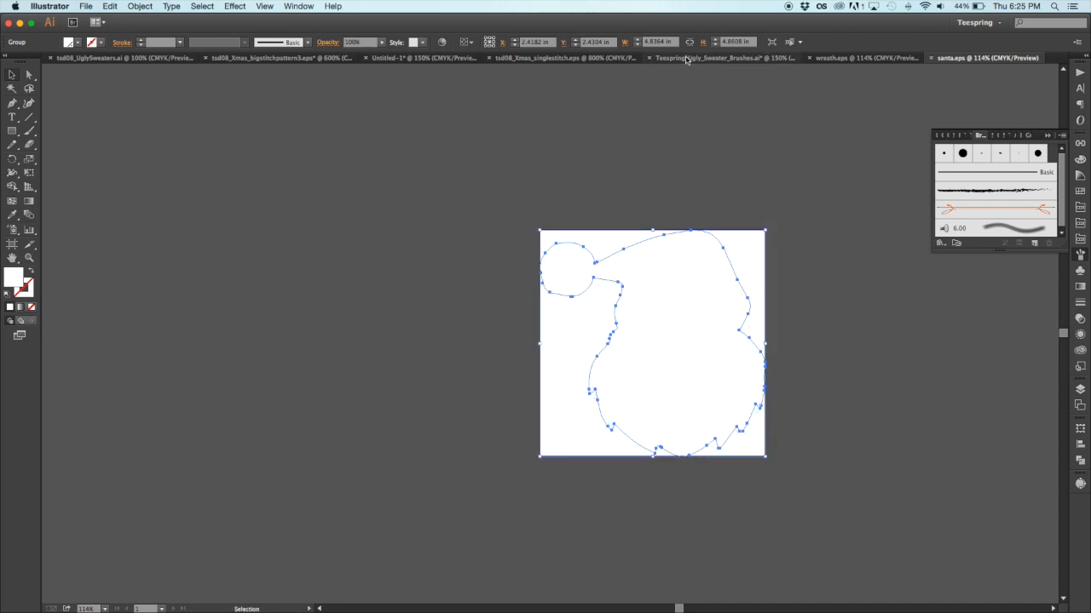
pyautogui.click(700, 60)
pyautogui.press('super+v')
pyautogui.moveTo(699, 186); pyautogui.dragTo(550, 335)
pyautogui.moveTo(487, 412); pyautogui.dragTo(743, 264)
pyautogui.moveTo(806, 188); pyautogui.dragTo(410, 272)
pyautogui.keyDown('shift'); pyautogui.click(693, 315); pyautogui.keyUp('shift')
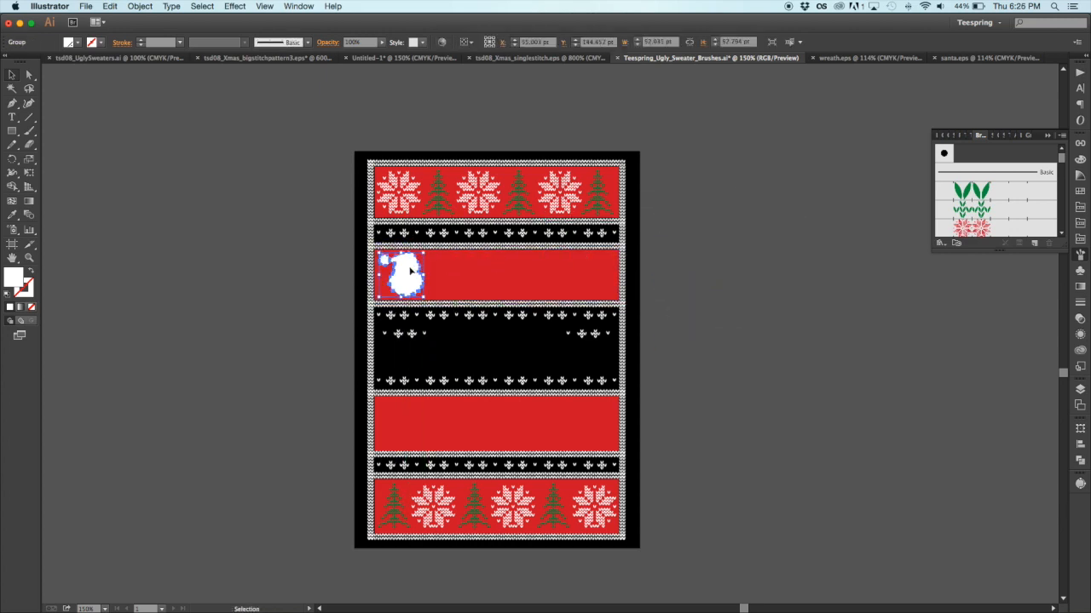
pyautogui.click(720, 264)
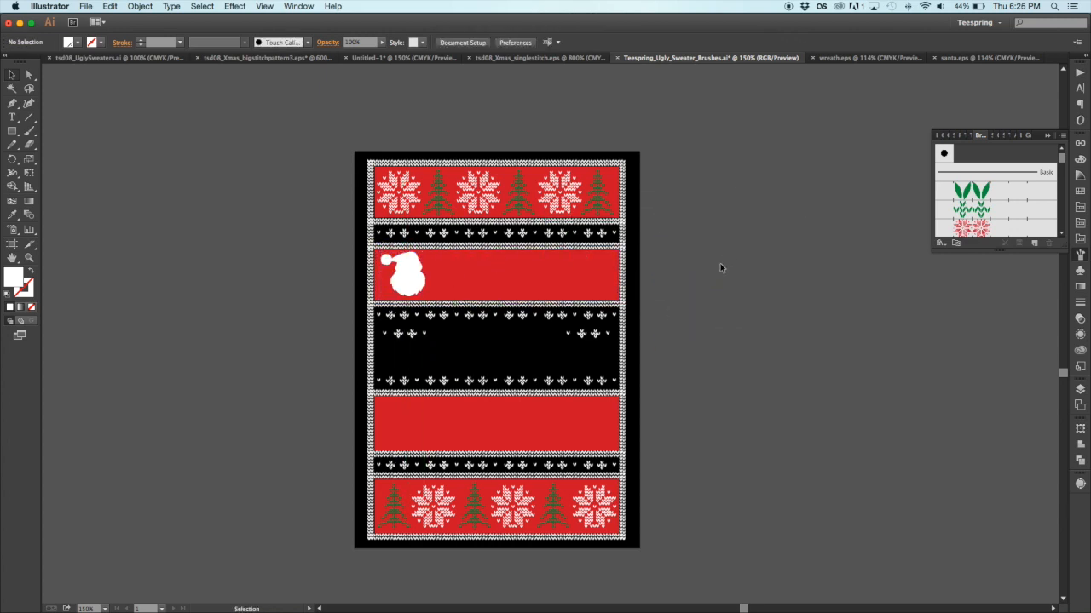
# Step: Paste the wreath from wreath.eps into the sweater design and place it at the start of the lower red band
pyautogui.click(857, 60)
pyautogui.click(653, 62)
pyautogui.press('super+v')
pyautogui.moveTo(704, 172); pyautogui.dragTo(413, 409)
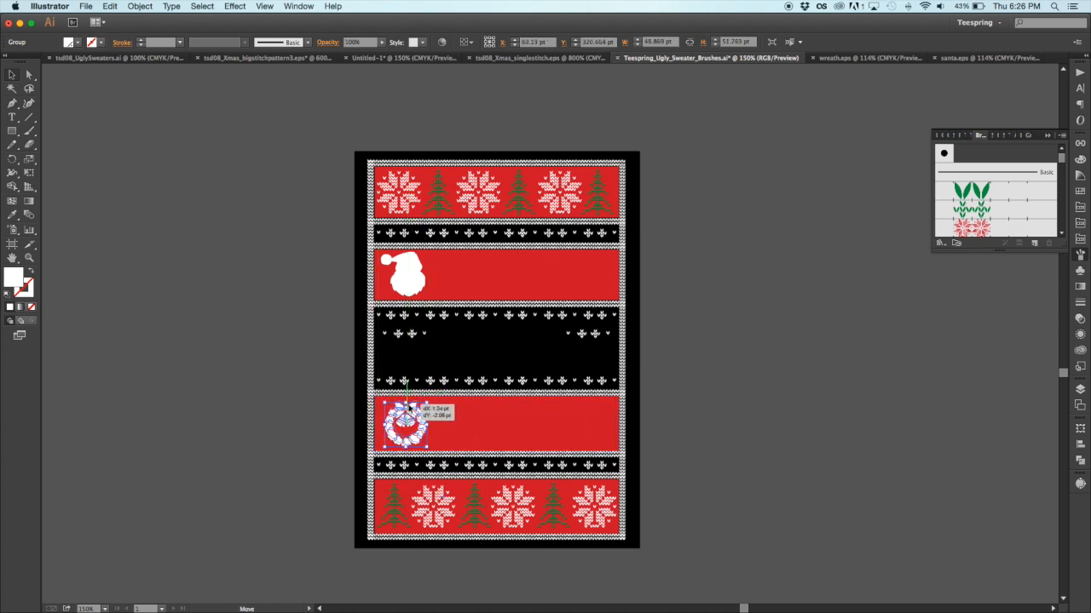
# Step: Move the Santa and the wreath together horizontally off the artboard into the empty area beside it
pyautogui.keyDown('shift'); pyautogui.click(409, 277); pyautogui.keyUp('shift')
pyautogui.moveTo(409, 277); pyautogui.dragTo(748, 277)
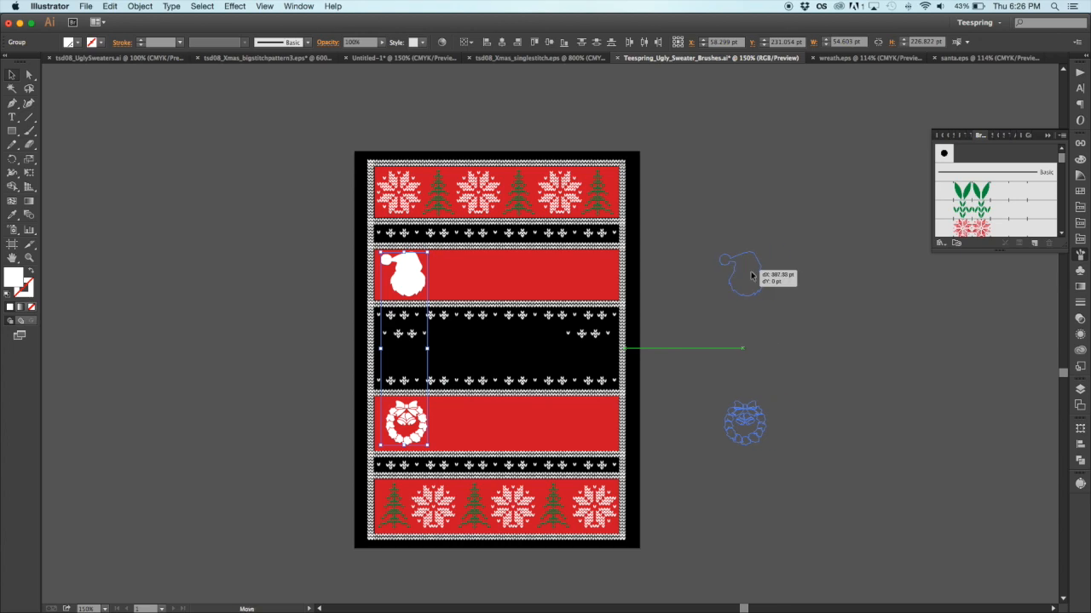
pyautogui.click(792, 290)
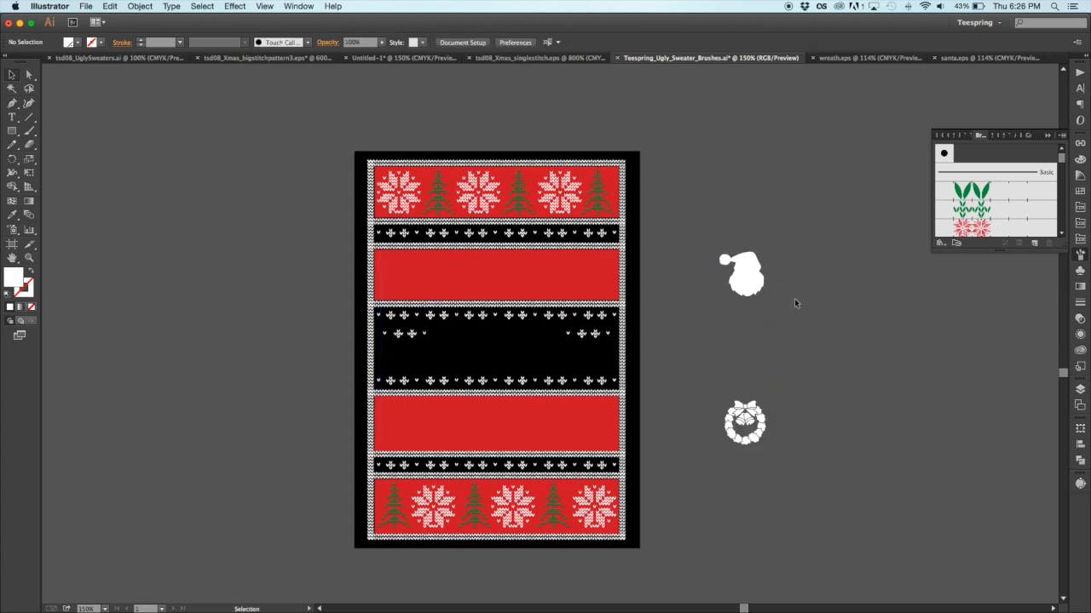
# Step: Copy the full red stitch pattern from tsd08_Xmas_bigstitchpattern3.eps and paste it into the sweater design document
pyautogui.click(280, 60)
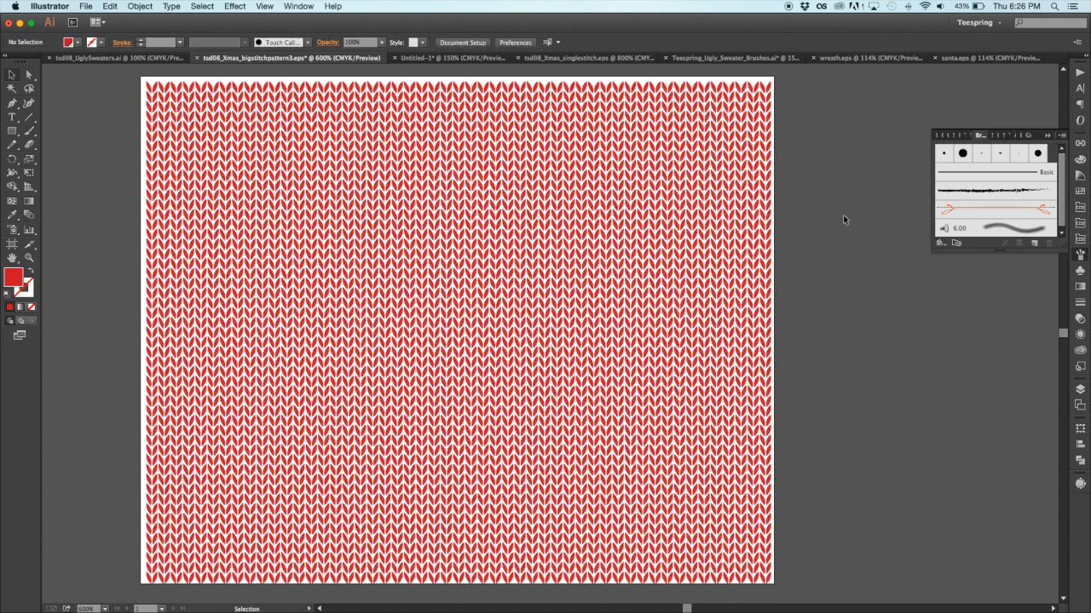
pyautogui.click(645, 253)
pyautogui.moveTo(706, 350); pyautogui.dragTo(714, 356)
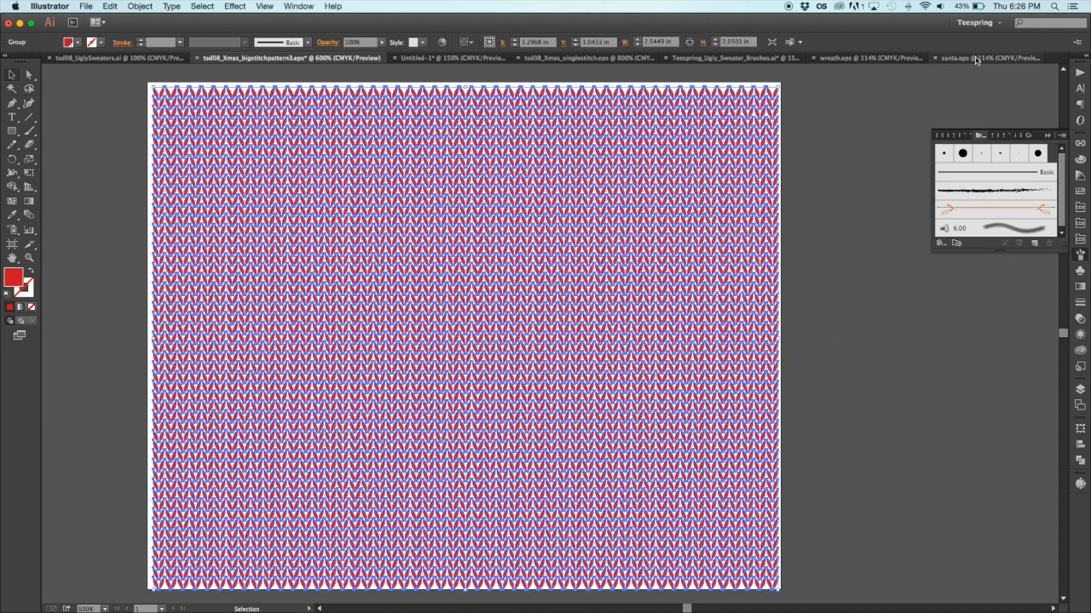
pyautogui.click(724, 58)
pyautogui.hscroll(3, 848, 271)
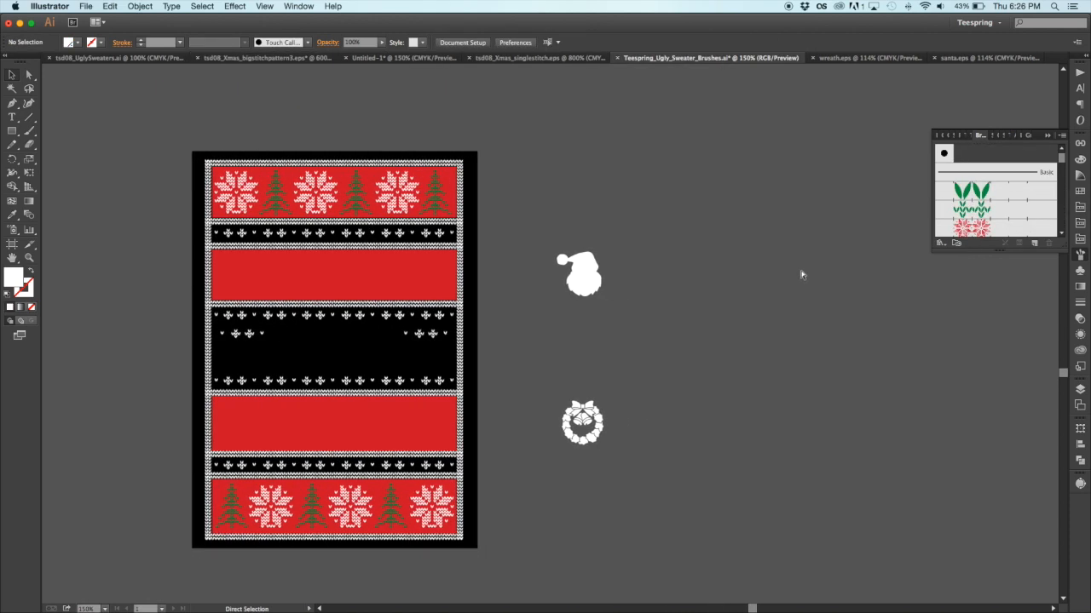
pyautogui.press('super+v')
# Step: Position the red stitch pattern over the Santa silhouette and send it behind the silhouette
pyautogui.moveTo(549, 333); pyautogui.dragTo(597, 276)
pyautogui.press('super+shift+bracketleft')
pyautogui.press('z')
pyautogui.click(630, 292)
pyautogui.press('v')
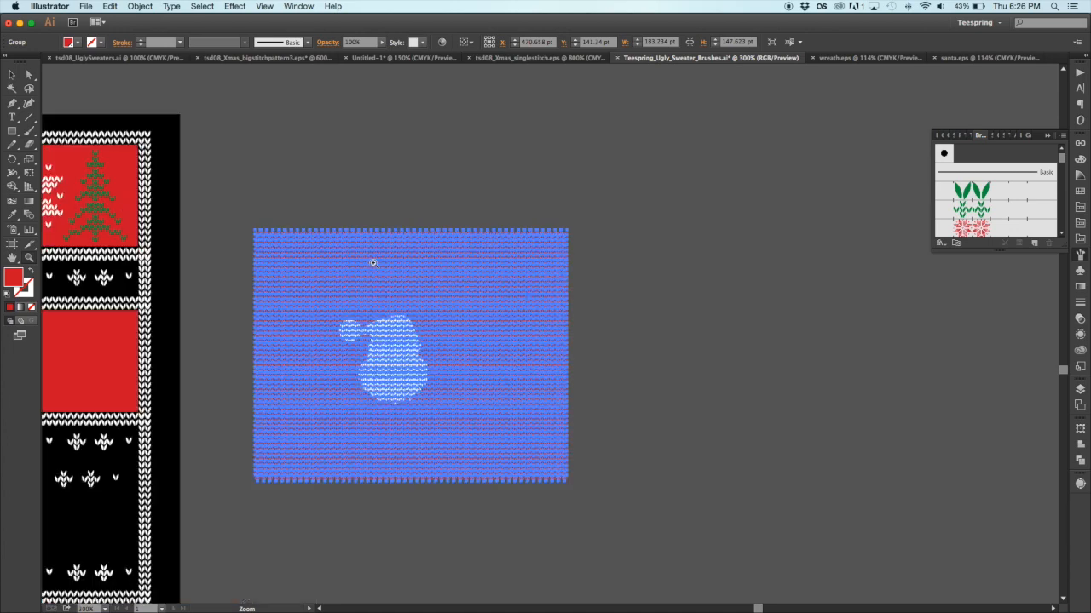
pyautogui.click(432, 221)
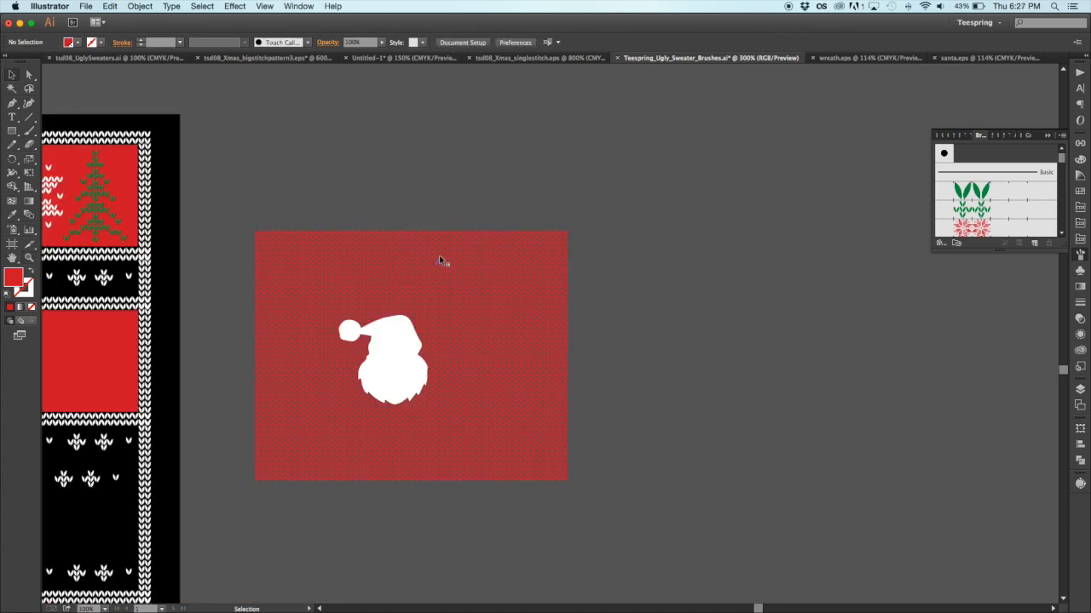
# Step: Duplicate the Santa silhouette into the empty area just beside the red stitch pattern
pyautogui.moveTo(397, 341); pyautogui.dragTo(648, 313)
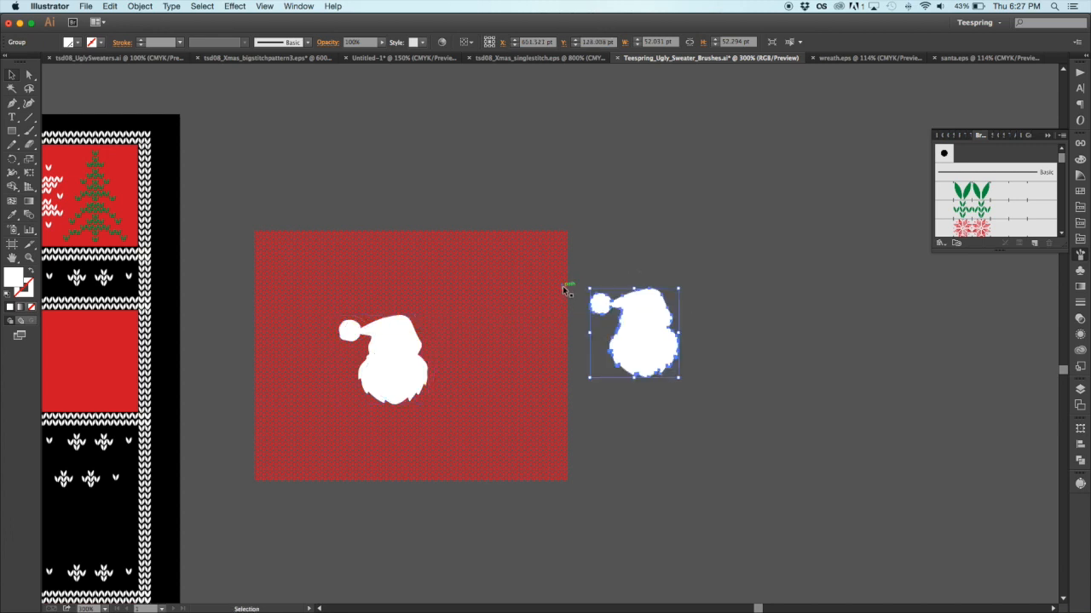
pyautogui.click(575, 205)
pyautogui.hscroll(3, 580, 204)
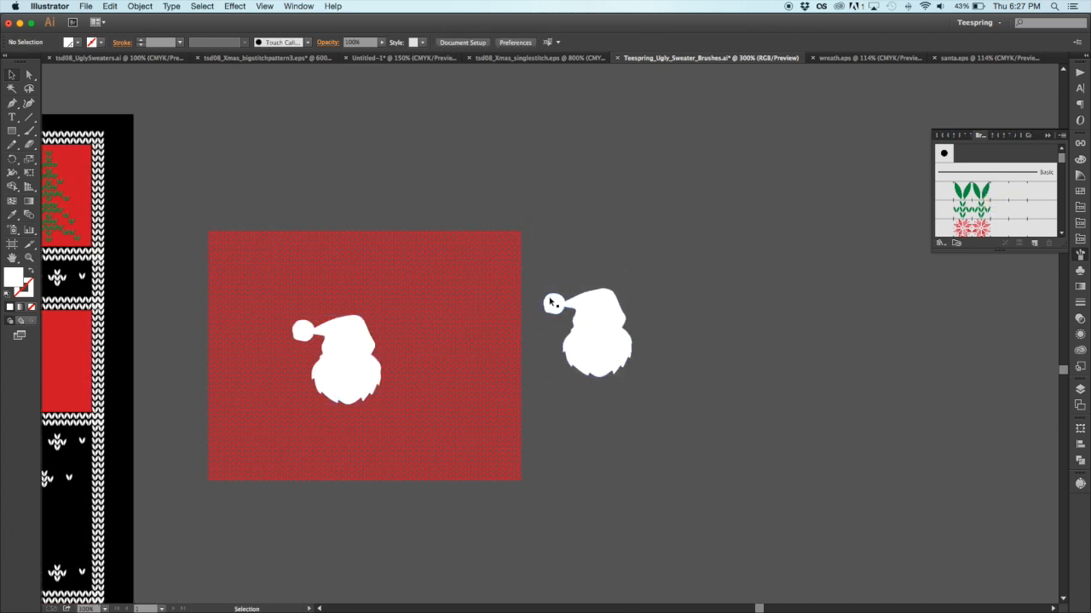
# Step: Bring the single green stitch artwork out of the pattern brush and place it on the duplicated Santa's pompom
pyautogui.moveTo(972, 192)
pyautogui.mouseDown()
pyautogui.moveTo(724, 212)
pyautogui.moveTo(688, 257)
pyautogui.mouseUp()
pyautogui.moveTo(689, 226); pyautogui.dragTo(555, 302)
pyautogui.press('super+space')
pyautogui.moveTo(486, 267); pyautogui.dragTo(725, 361)
# Step: Duplicate the green stitch several times and spread the copies by hand over the pompom and the tip of the hat
pyautogui.moveTo(325, 265); pyautogui.dragTo(288, 281)
pyautogui.moveTo(291, 285); pyautogui.dragTo(308, 314)
pyautogui.moveTo(310, 314); pyautogui.dragTo(350, 273)
pyautogui.moveTo(350, 275); pyautogui.dragTo(388, 294)
pyautogui.moveTo(388, 294); pyautogui.dragTo(328, 291)
pyautogui.press('super+minus')
pyautogui.click(353, 208)
pyautogui.hscroll(-5, 353, 208)
pyautogui.scroll(3, 352, 208)
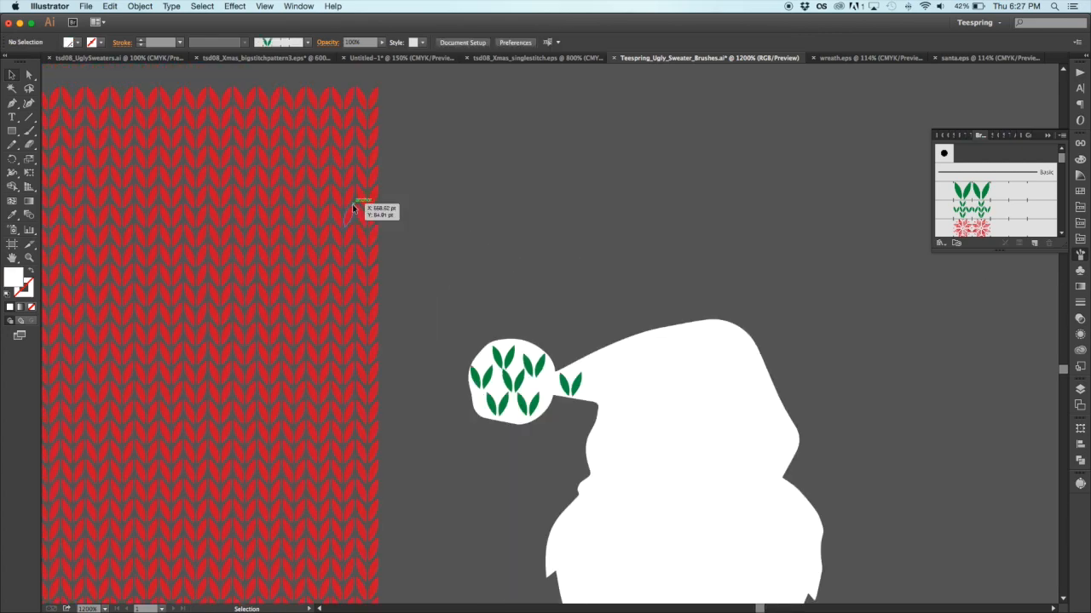
# Step: Return to the original Santa silhouette on the red stitch pattern and send the silhouette to the back
pyautogui.hscroll(-10, 352, 208)
pyautogui.scroll(-1, 353, 208)
pyautogui.click(29, 258)
pyautogui.keyDown('alt'); pyautogui.click(378, 320); pyautogui.keyUp('alt')
pyautogui.keyDown('alt'); pyautogui.click(554, 396); pyautogui.keyUp('alt')
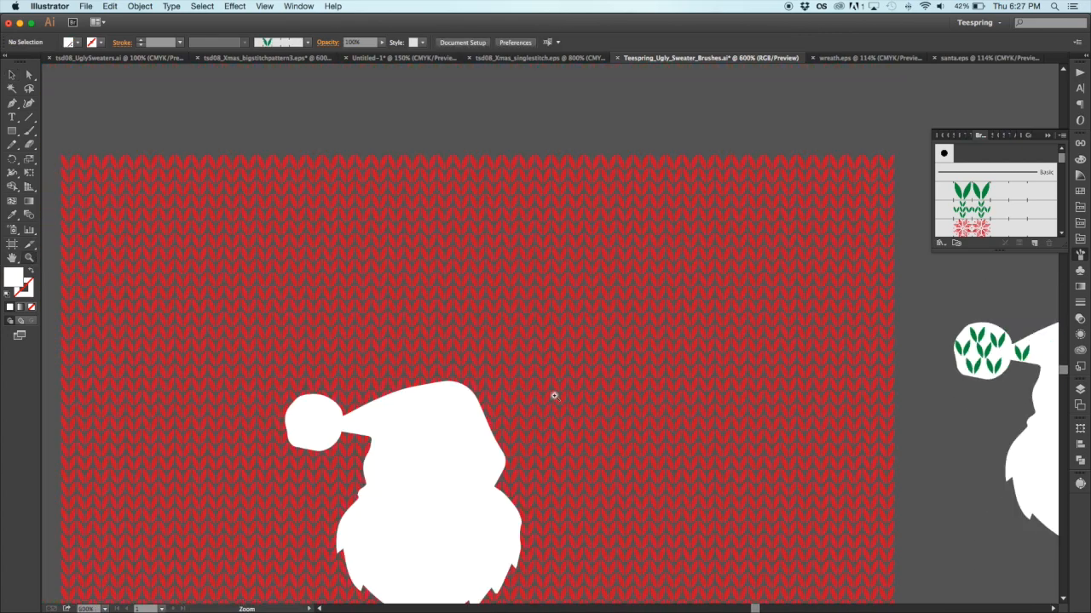
pyautogui.press('v')
pyautogui.click(499, 383)
pyautogui.click(140, 6)
pyautogui.moveTo(149, 31)
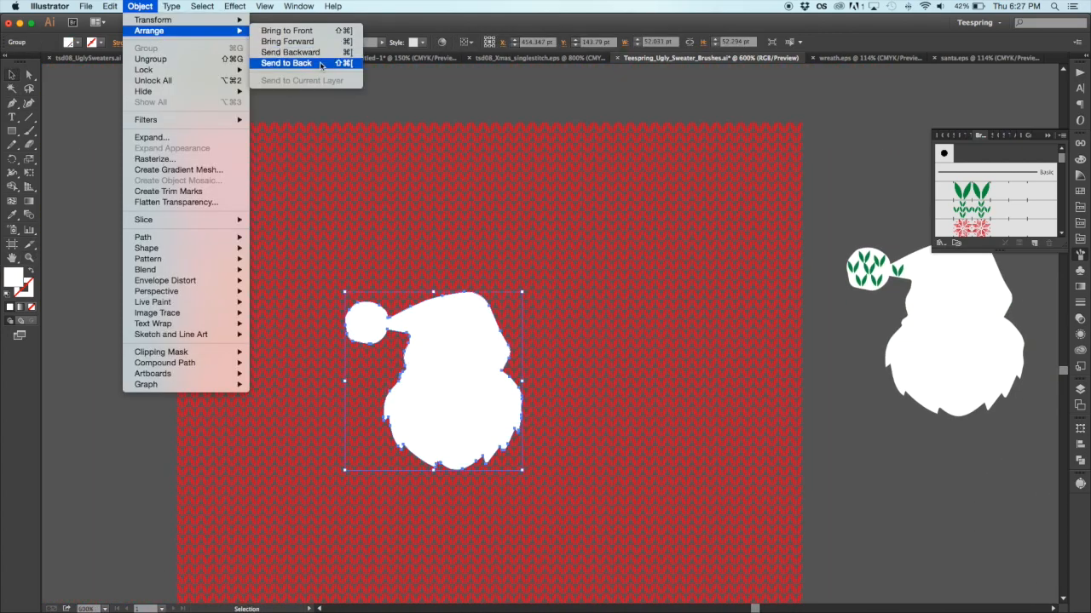
pyautogui.click(287, 63)
pyautogui.click(389, 96)
# Step: Delete a full-width band of red stitches just above the Santa with a direct selection, and clear the selection
pyautogui.click(29, 74)
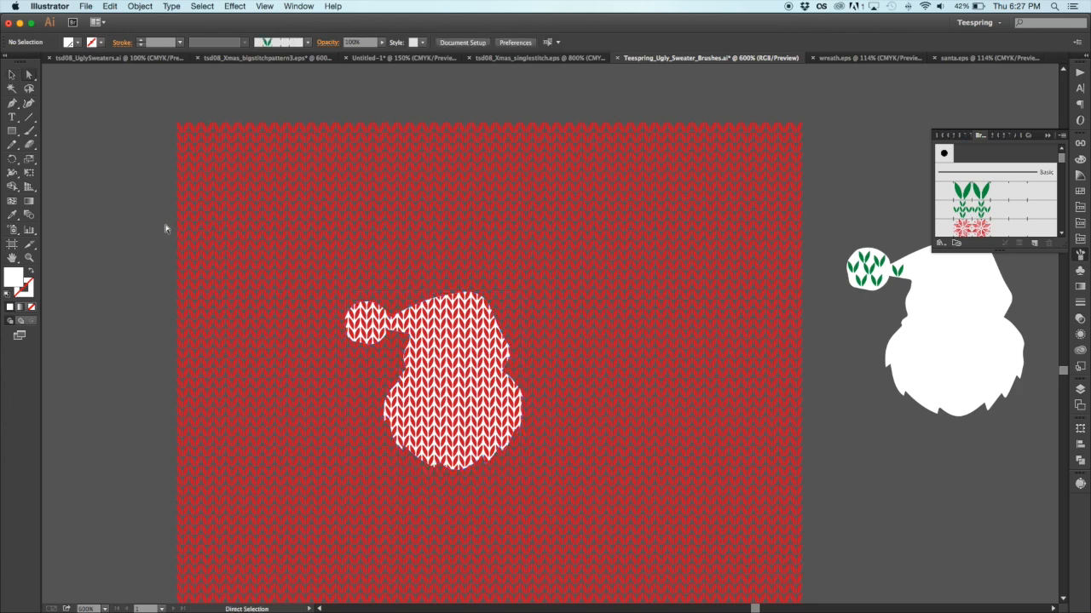
pyautogui.moveTo(163, 209); pyautogui.dragTo(650, 268)
pyautogui.moveTo(833, 288); pyautogui.dragTo(834, 287)
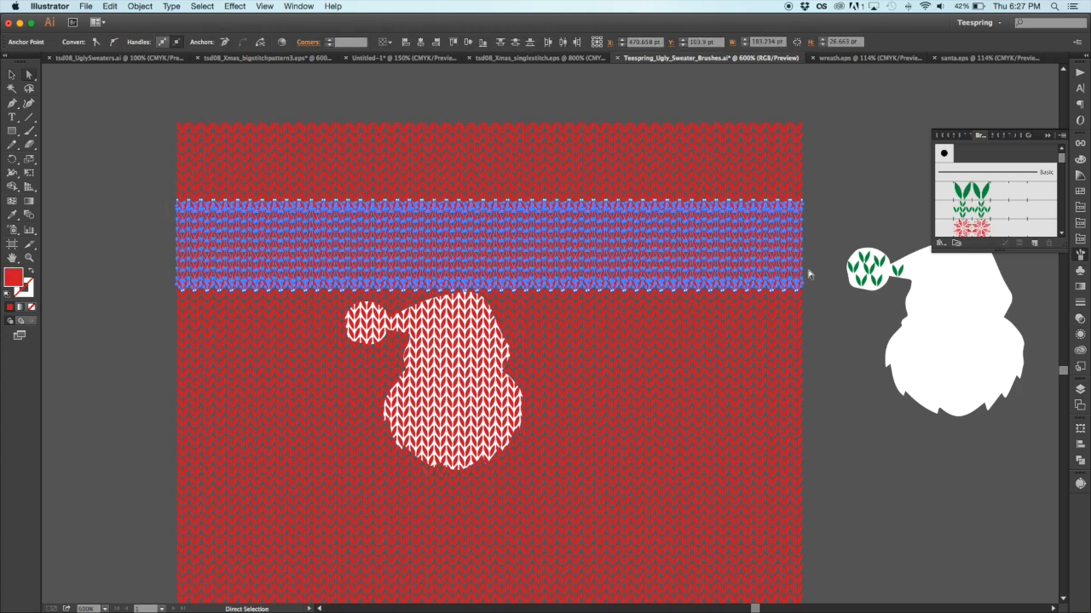
pyautogui.press('Delete')
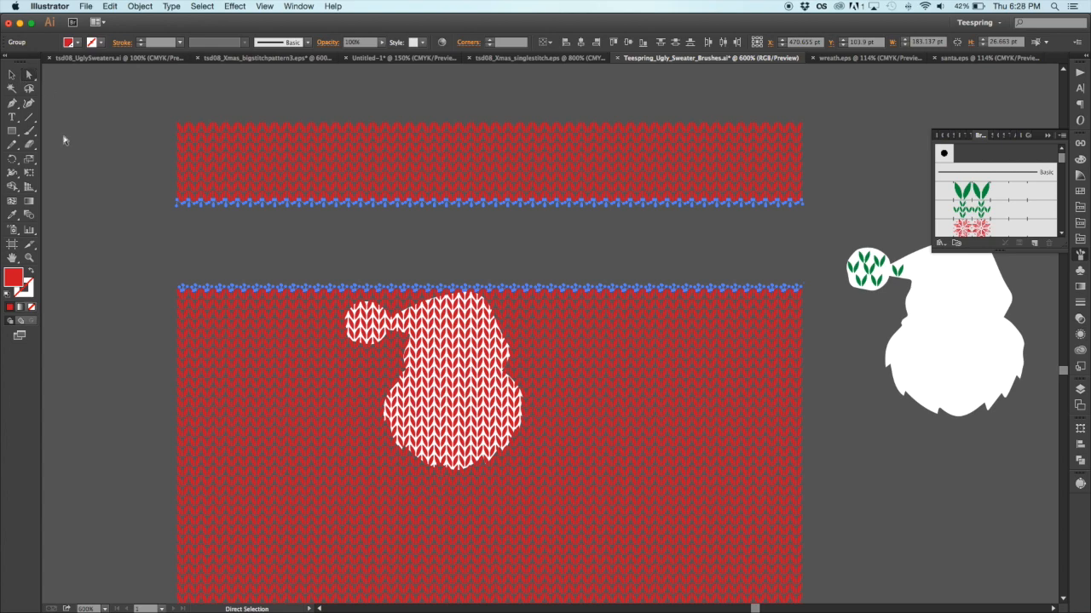
pyautogui.click(202, 6)
pyautogui.click(217, 44)
# Step: Outline the red stitches around the Santa freehand with the Lasso tool and delete them
pyautogui.click(29, 87)
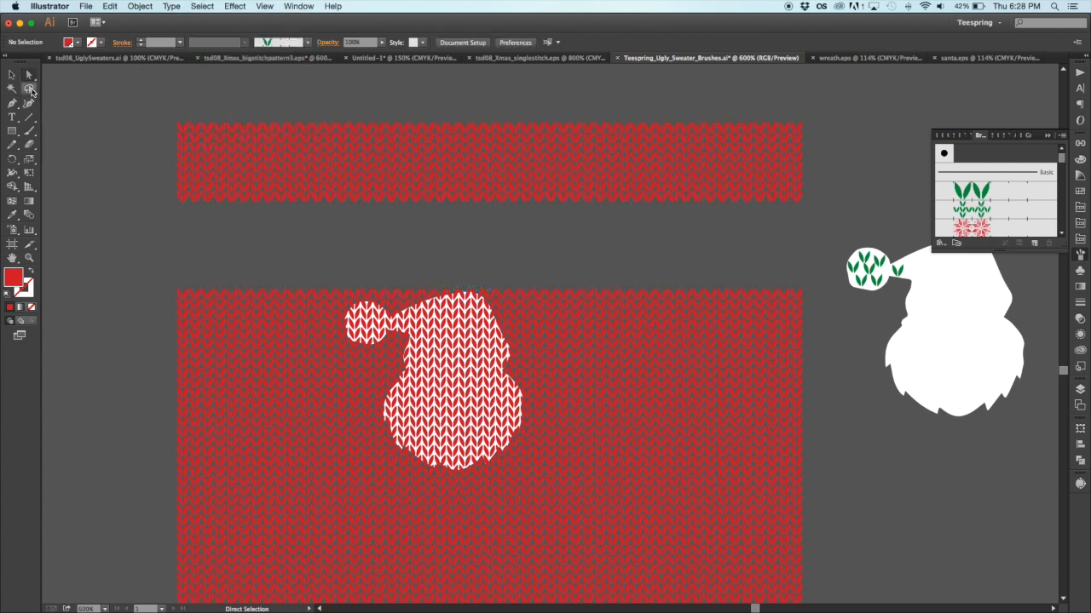
pyautogui.moveTo(332, 262)
pyautogui.mouseDown()
pyautogui.moveTo(148, 369)
pyautogui.moveTo(275, 532)
pyautogui.moveTo(454, 536)
pyautogui.mouseUp()
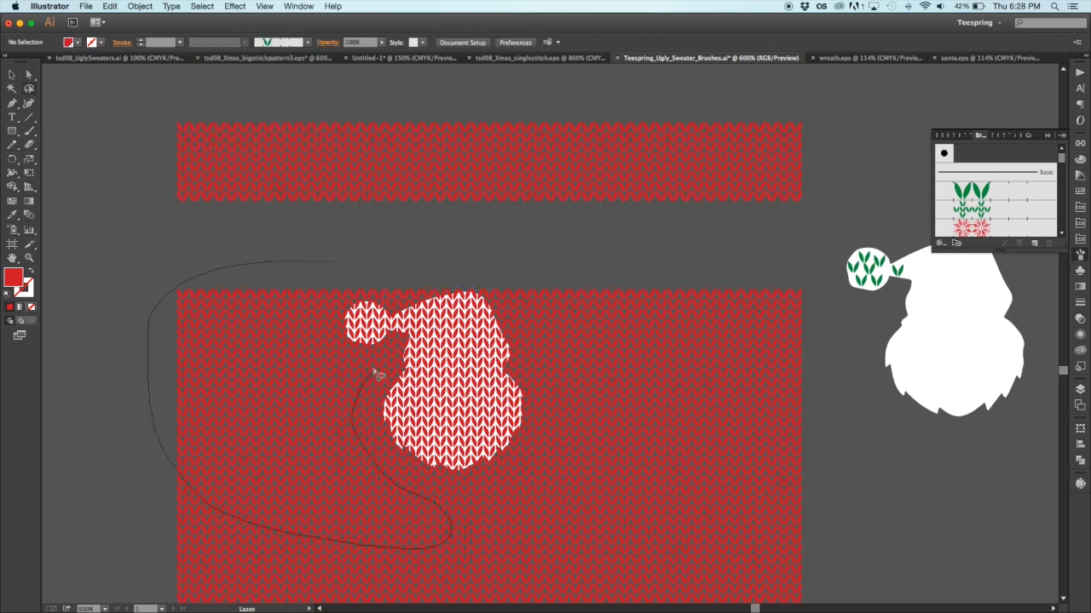
pyautogui.moveTo(337, 318)
pyautogui.mouseDown()
pyautogui.moveTo(491, 260)
pyautogui.moveTo(512, 580)
pyautogui.moveTo(818, 372)
pyautogui.moveTo(348, 252)
pyautogui.moveTo(463, 276)
pyautogui.mouseUp()
pyautogui.press('Delete')
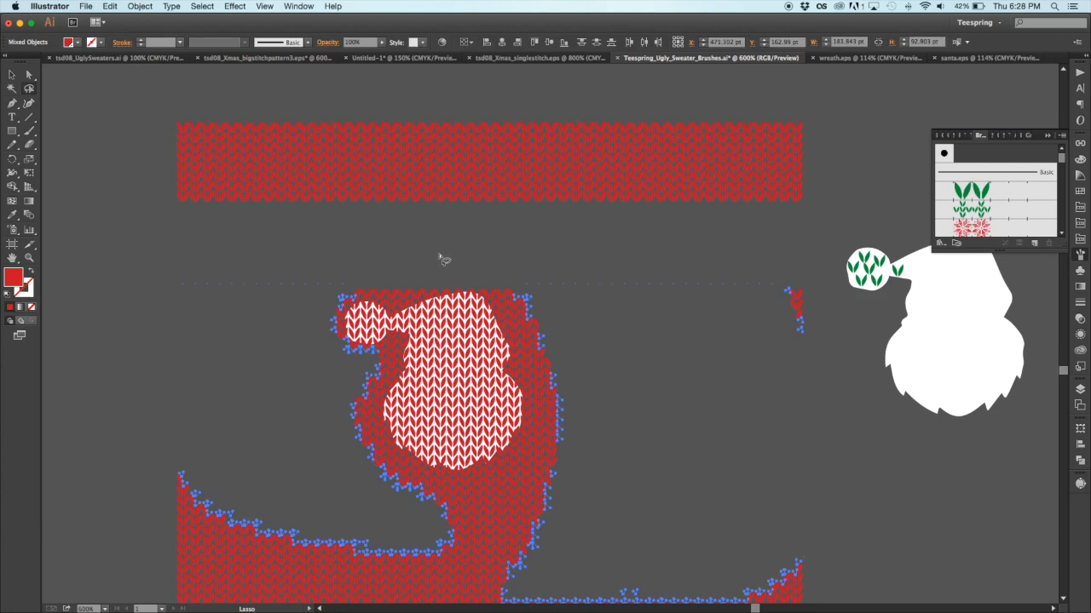
pyautogui.click(14, 75)
pyautogui.click(109, 183)
# Step: Try picking out individual leftover red stitches along the edge of the Santa's hat
pyautogui.click(28, 75)
pyautogui.click(393, 308)
pyautogui.click(505, 314)
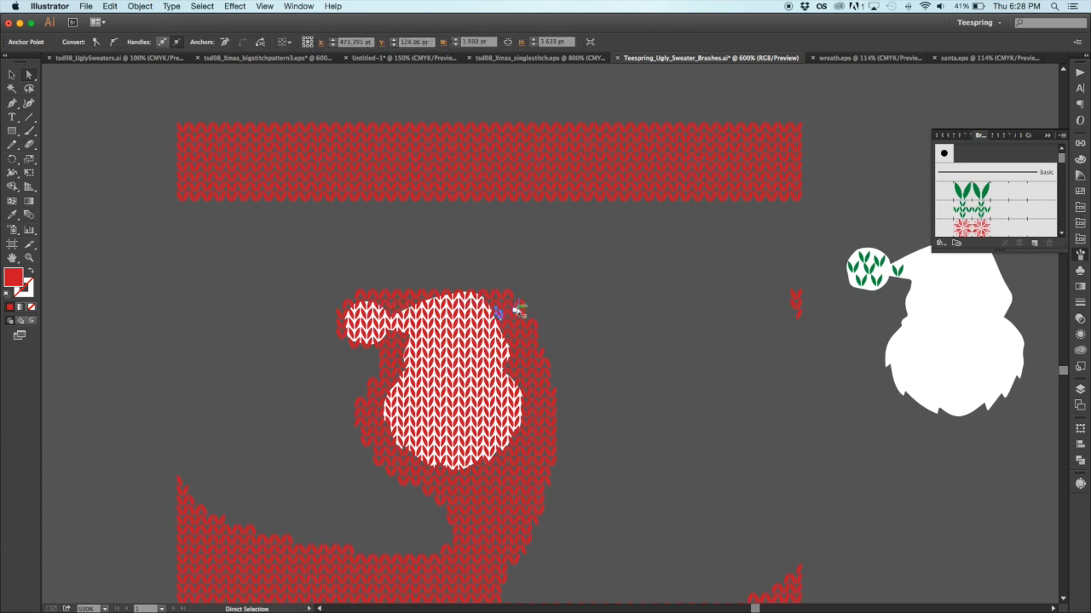
pyautogui.click(593, 315)
pyautogui.click(503, 314)
# Step: Select the whole red stitch pattern and send it behind the Santa silhouette
pyautogui.click(12, 76)
pyautogui.click(255, 330)
pyautogui.click(584, 382)
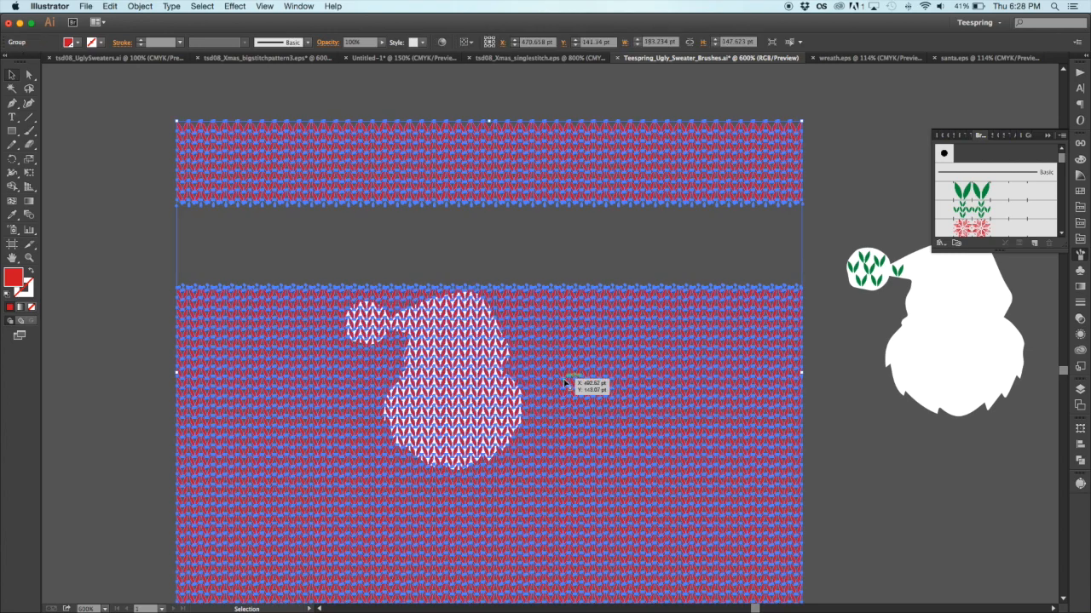
pyautogui.click(140, 6)
pyautogui.click(290, 76)
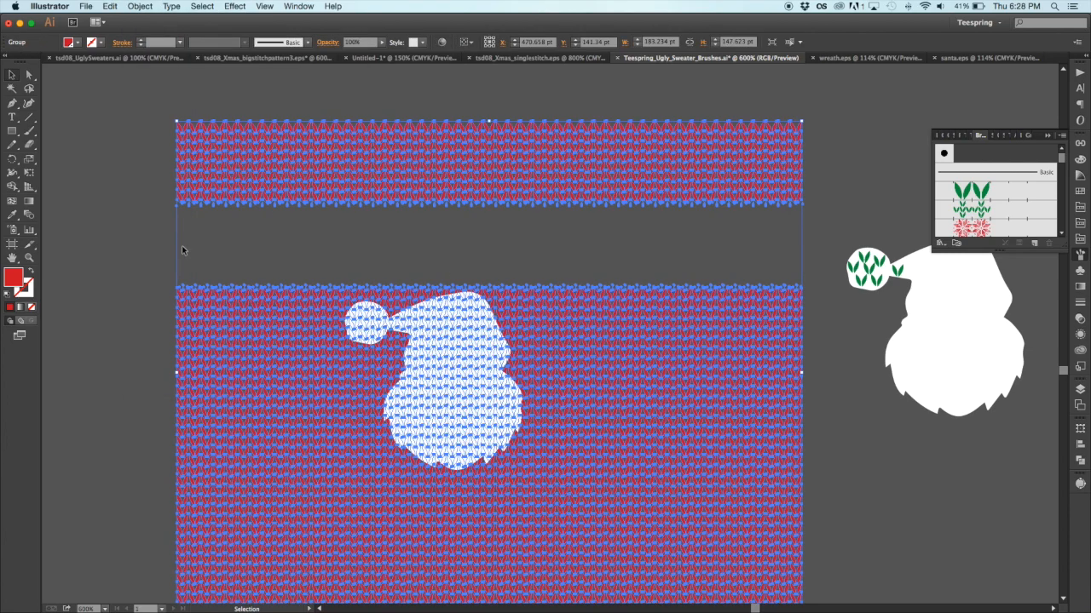
# Step: Shift the Santa silhouette slightly down on the red stitch pattern and use it as a clipping mask for the pattern
pyautogui.click(441, 326)
pyautogui.moveTo(440, 326); pyautogui.dragTo(441, 332)
pyautogui.press('a')
pyautogui.press('v')
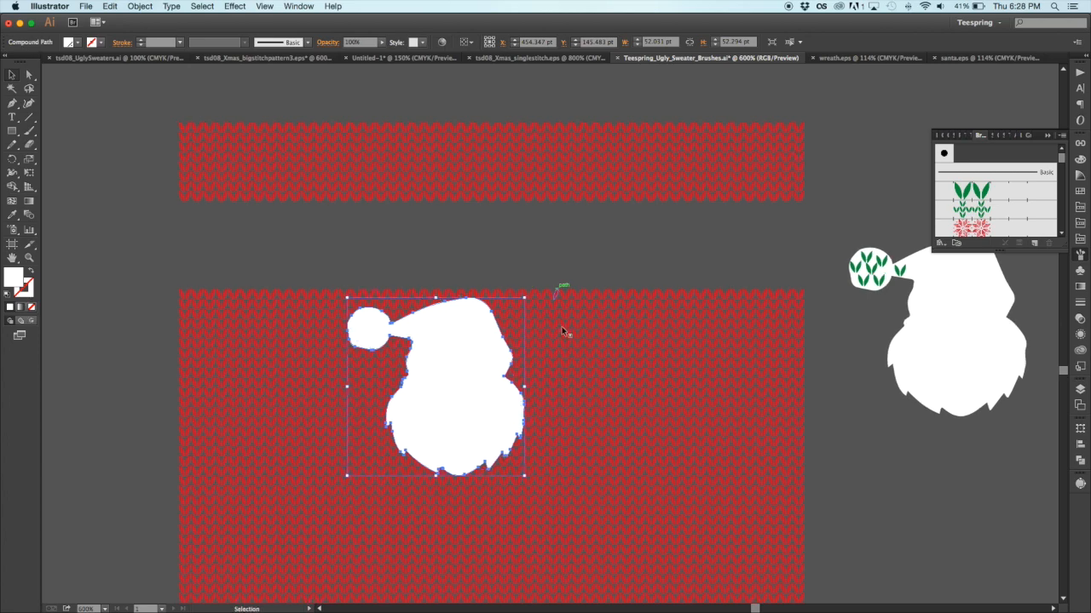
pyautogui.keyDown('shift'); pyautogui.click(569, 333); pyautogui.keyUp('shift')
pyautogui.press('super+7')
# Step: Move the clipped Santa beside the sweater design and cut its stitches to the silhouette with a Pathfinder operation
pyautogui.hscroll(-2, 515, 326)
pyautogui.moveTo(537, 438); pyautogui.dragTo(256, 313)
pyautogui.hscroll(-10, 254, 313)
pyautogui.hscroll(5, 808, 281)
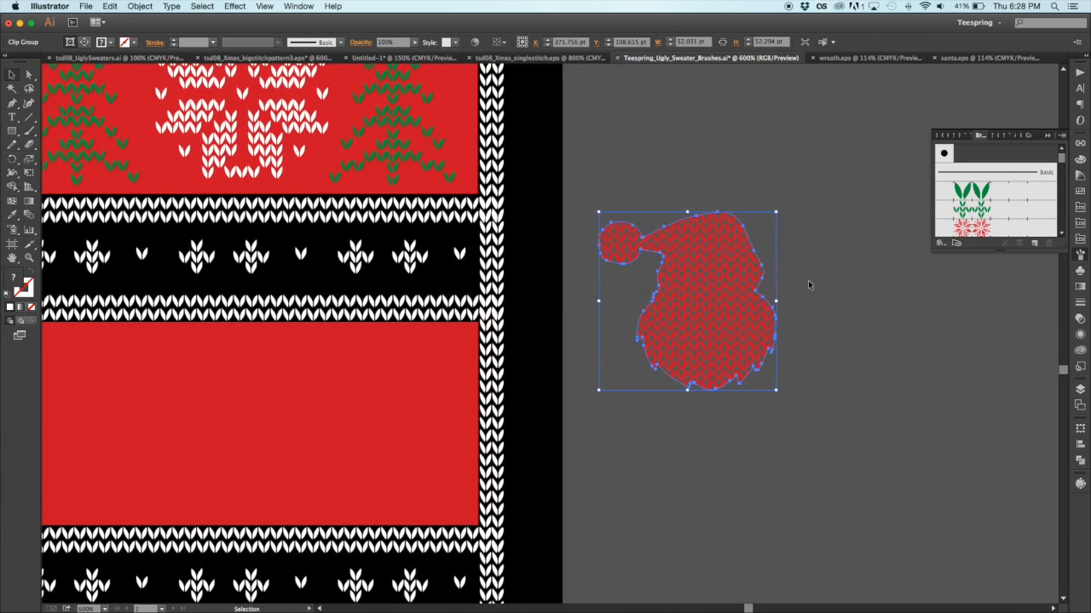
pyautogui.click(1080, 461)
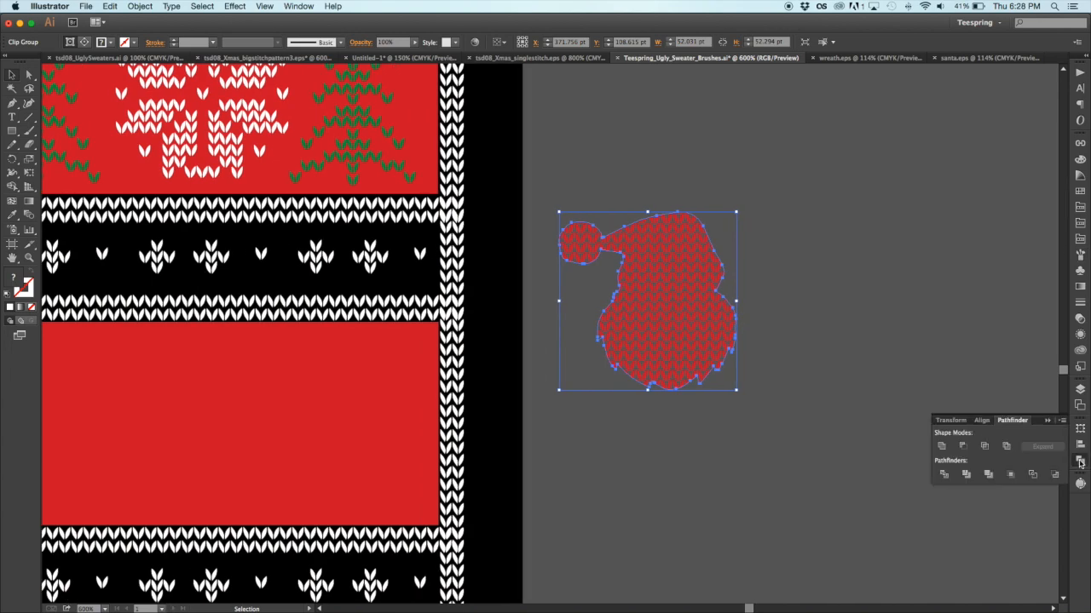
pyautogui.click(835, 304)
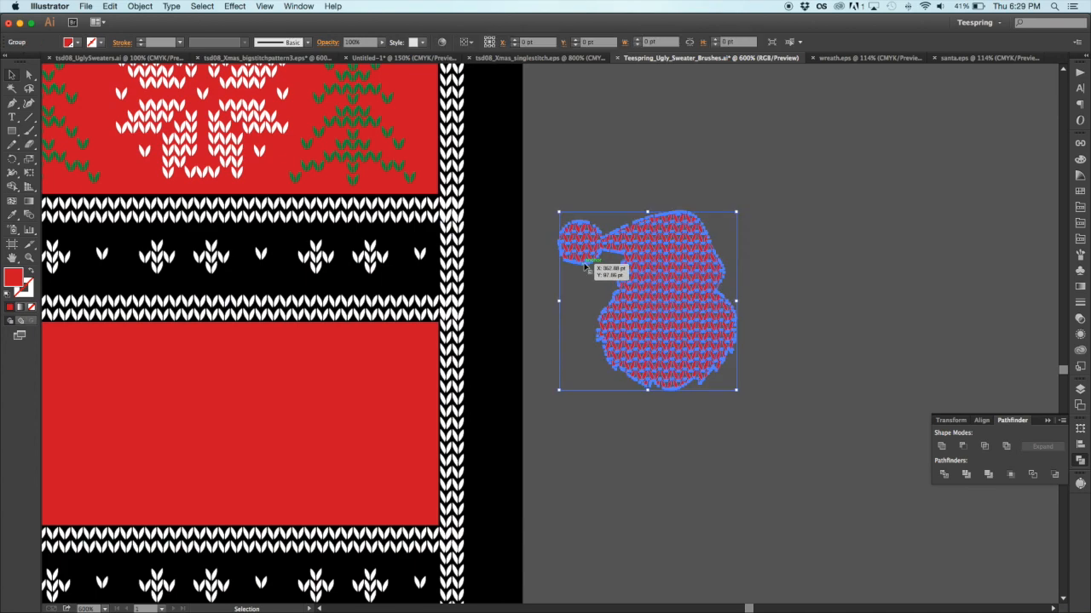
pyautogui.click(664, 240)
# Step: Select the tiny stitch fragments at the top of the Santa's pompom with the Lasso tool and delete them
pyautogui.click(29, 258)
pyautogui.moveTo(548, 187); pyautogui.dragTo(862, 371)
pyautogui.click(27, 75)
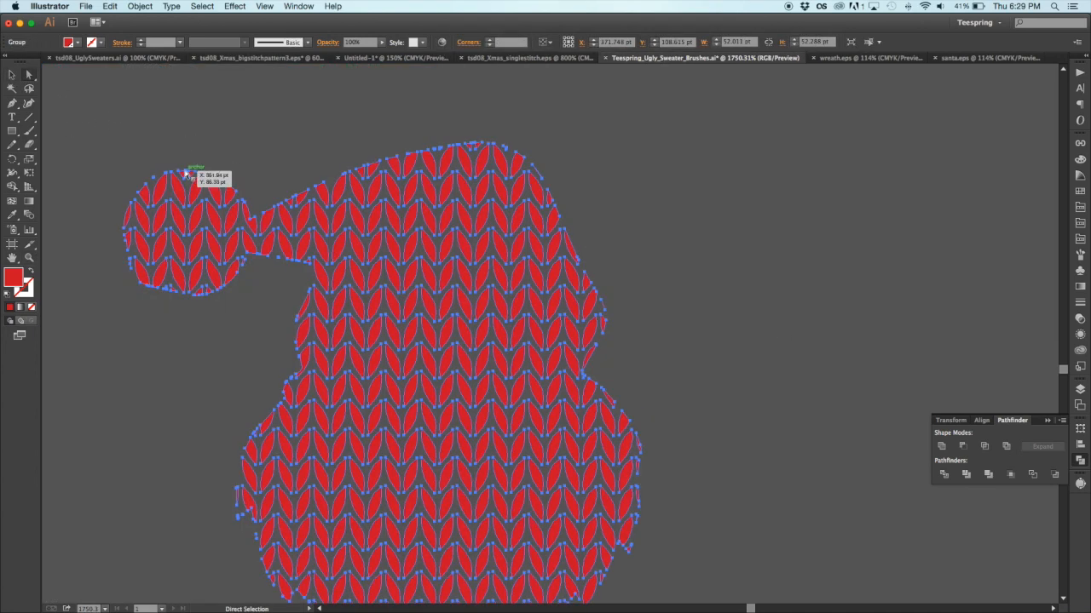
pyautogui.click(181, 171)
pyautogui.click(146, 138)
pyautogui.click(29, 87)
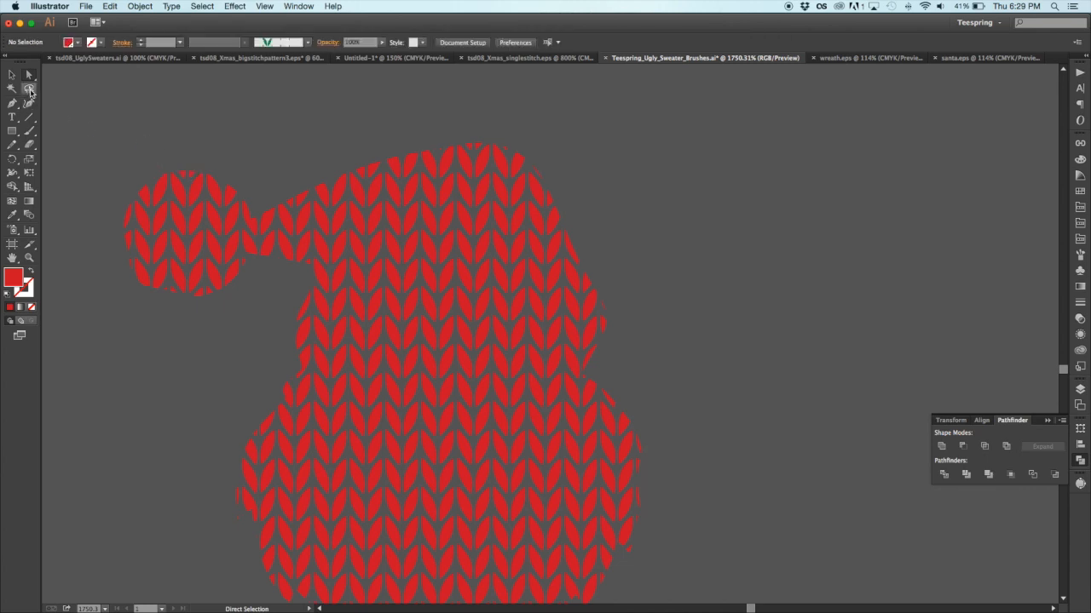
pyautogui.moveTo(187, 182); pyautogui.dragTo(184, 179)
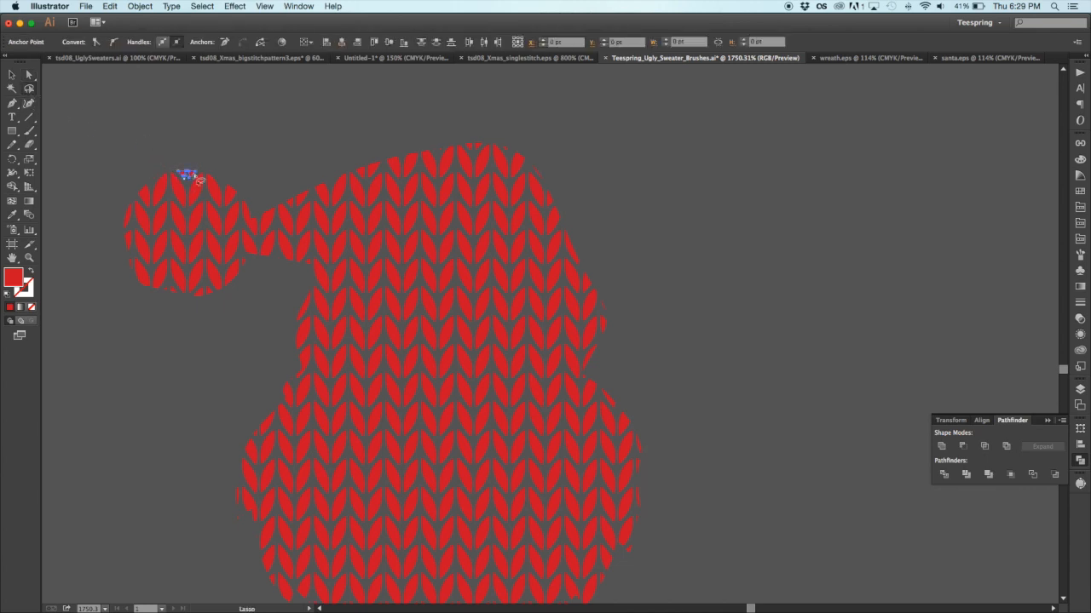
pyautogui.press('Delete')
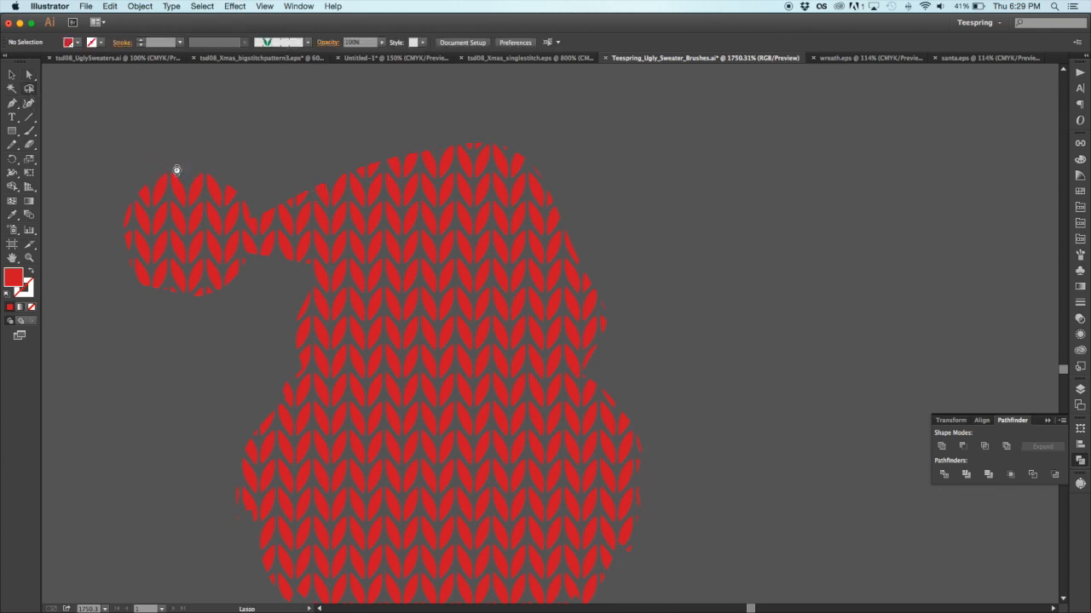
# Step: Select the complete Santa stitch artwork and recolour it white
pyautogui.scroll(-1, 282, 167)
pyautogui.click(12, 75)
pyautogui.press('z')
pyautogui.keyDown('alt'); pyautogui.click(293, 337); pyautogui.keyUp('alt')
pyautogui.keyDown('alt'); pyautogui.click(311, 348); pyautogui.keyUp('alt')
pyautogui.keyDown('alt'); pyautogui.click(341, 348); pyautogui.keyUp('alt')
pyautogui.keyDown('alt'); pyautogui.click(418, 342); pyautogui.keyUp('alt')
pyautogui.click(11, 75)
pyautogui.moveTo(844, 325); pyautogui.dragTo(603, 328)
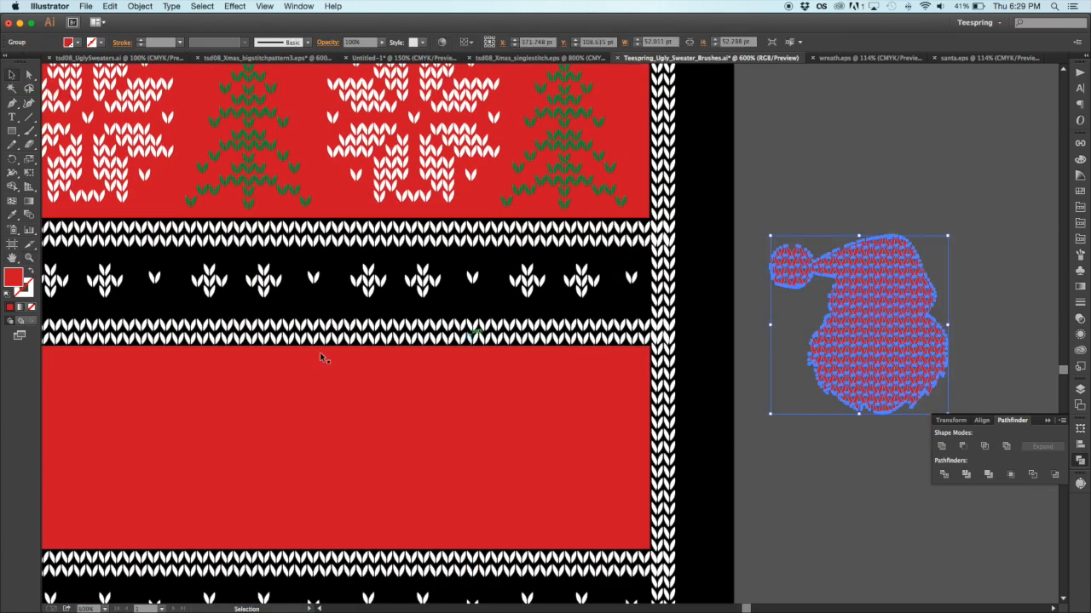
pyautogui.scroll(-2, 603, 328)
pyautogui.hscroll(-3, 604, 328)
pyautogui.hscroll(5, 777, 257)
pyautogui.click(1079, 192)
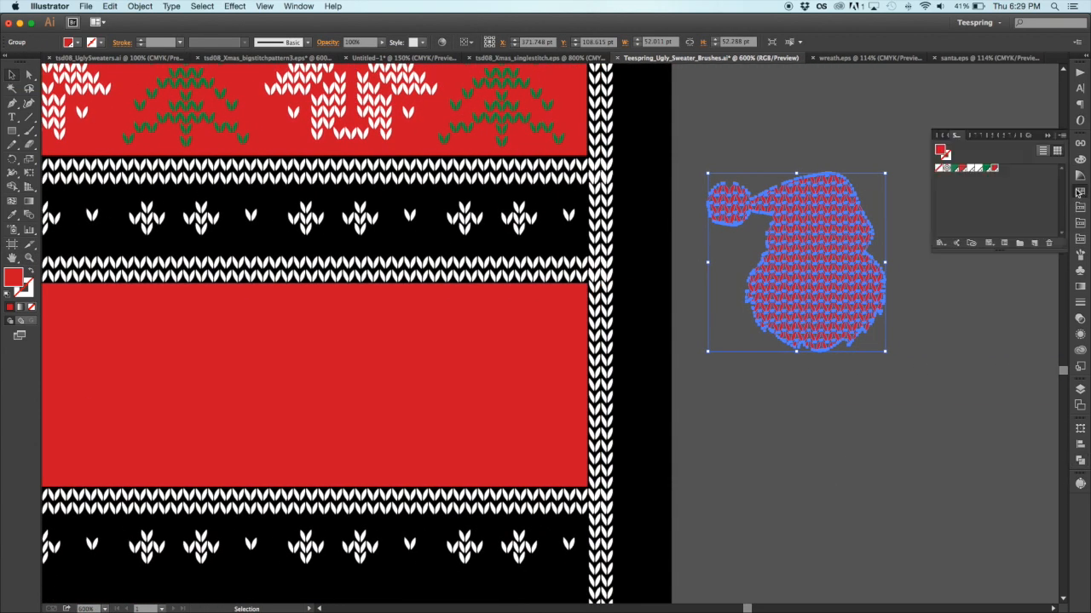
pyautogui.click(977, 170)
# Step: Place the white Santa at the left end of the empty red sweater band and bring it to the front
pyautogui.hscroll(-5, 1019, 309)
pyautogui.moveTo(1019, 308); pyautogui.dragTo(149, 411)
pyautogui.hscroll(-5, 261, 380)
pyautogui.click(143, 6)
pyautogui.moveTo(142, 30)
pyautogui.click(285, 31)
pyautogui.moveTo(510, 341); pyautogui.dragTo(296, 358)
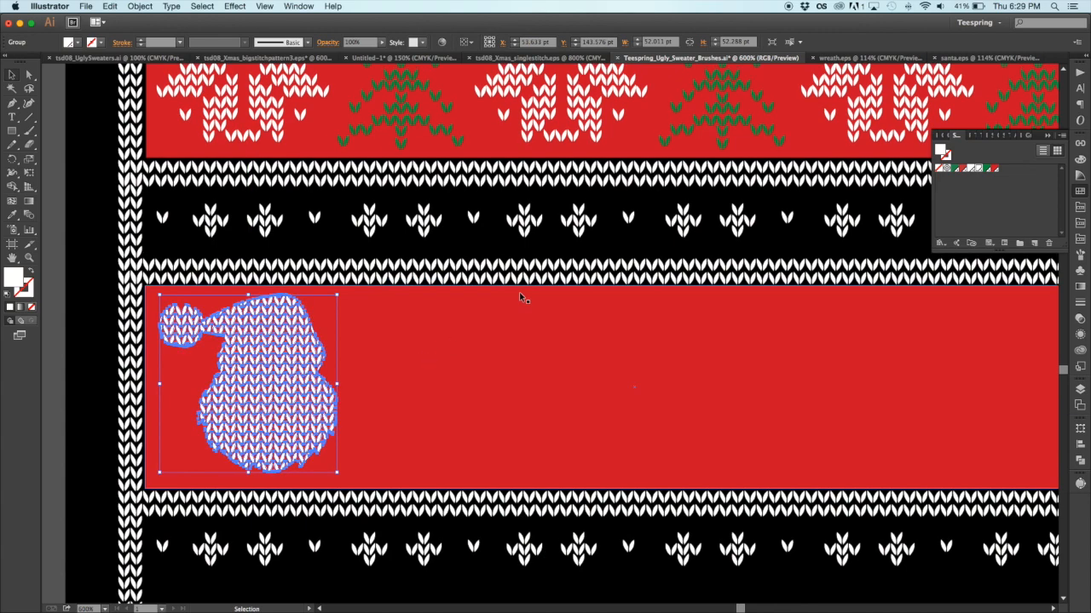
# Step: Adjust the Santa's position slightly right and down within the red band
pyautogui.press('z')
pyautogui.keyDown('alt'); pyautogui.click(610, 400); pyautogui.keyUp('alt')
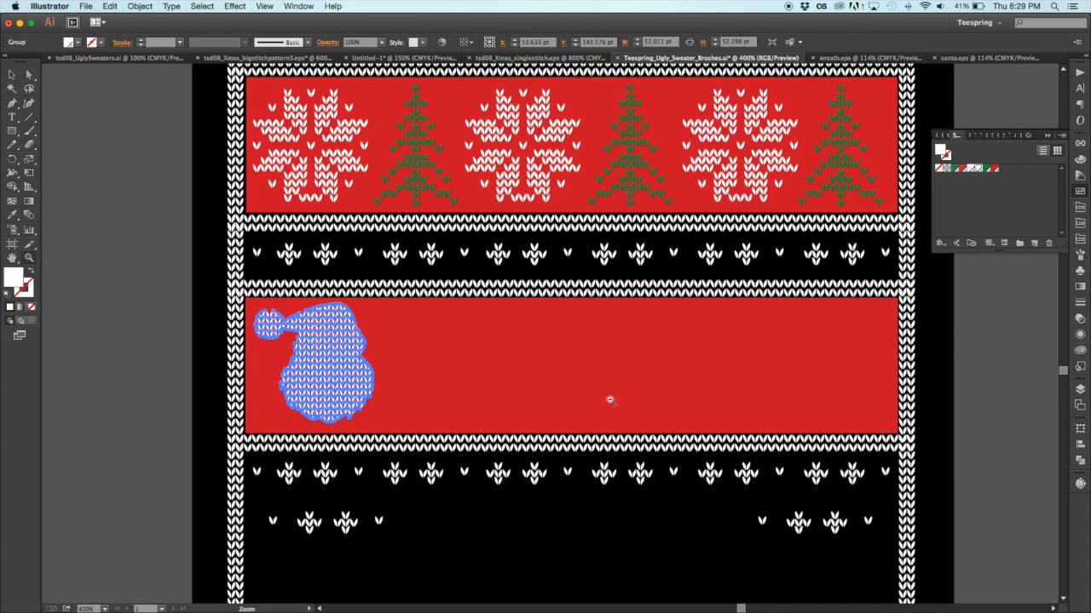
pyautogui.keyDown('alt'); pyautogui.click(610, 399); pyautogui.keyUp('alt')
pyautogui.click(611, 401)
pyautogui.press('v')
pyautogui.moveTo(191, 169); pyautogui.dragTo(206, 175)
# Step: Repeat the Santa across the red band with a Transform effect of 3 copies moved horizontally by about 74 pt
pyautogui.click(238, 6)
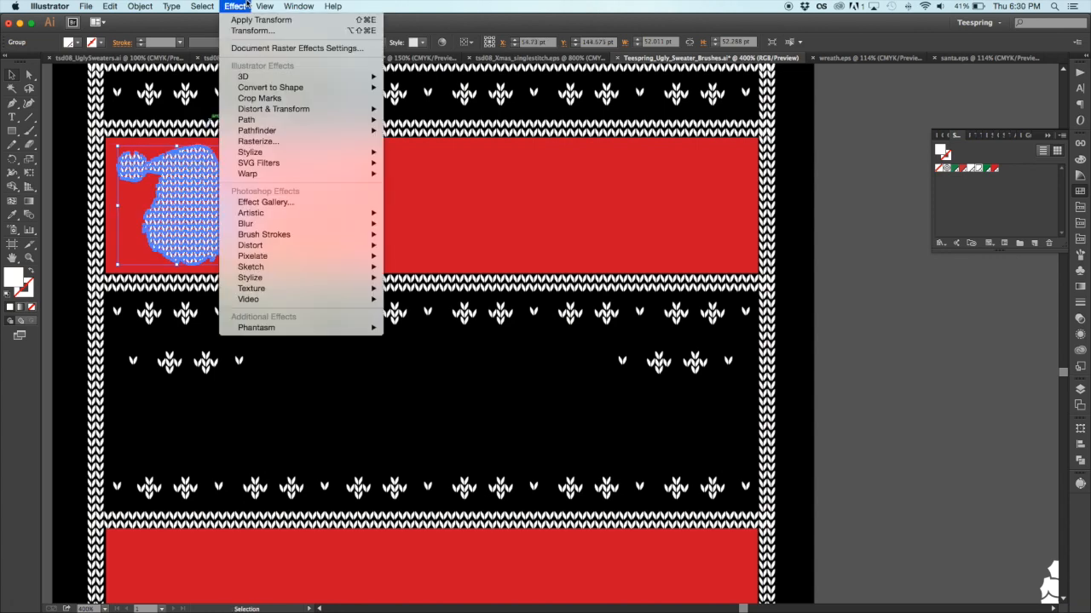
pyautogui.moveTo(249, 114)
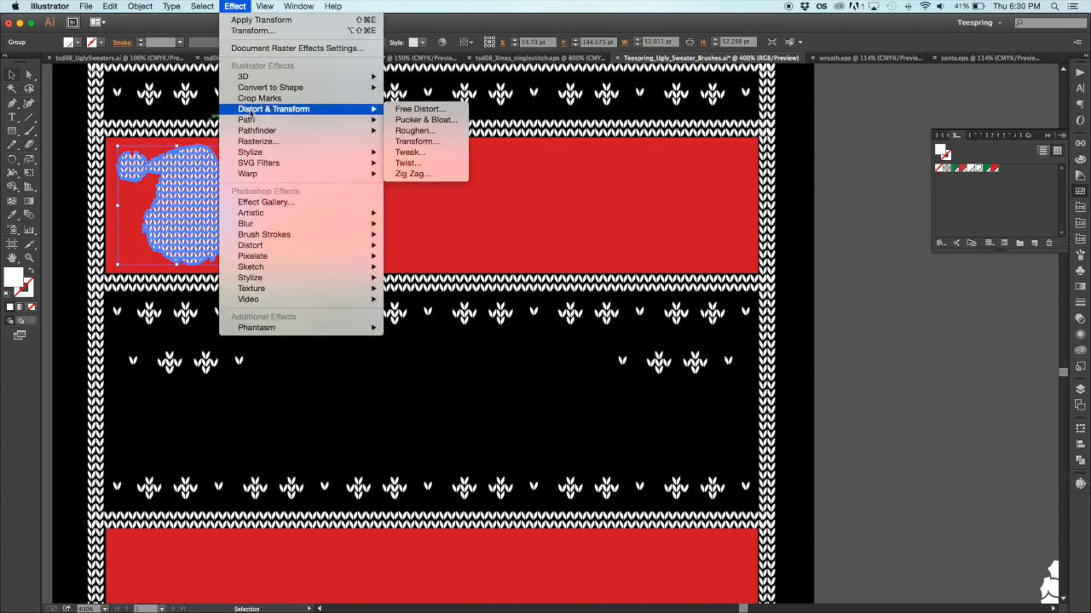
pyautogui.click(415, 141)
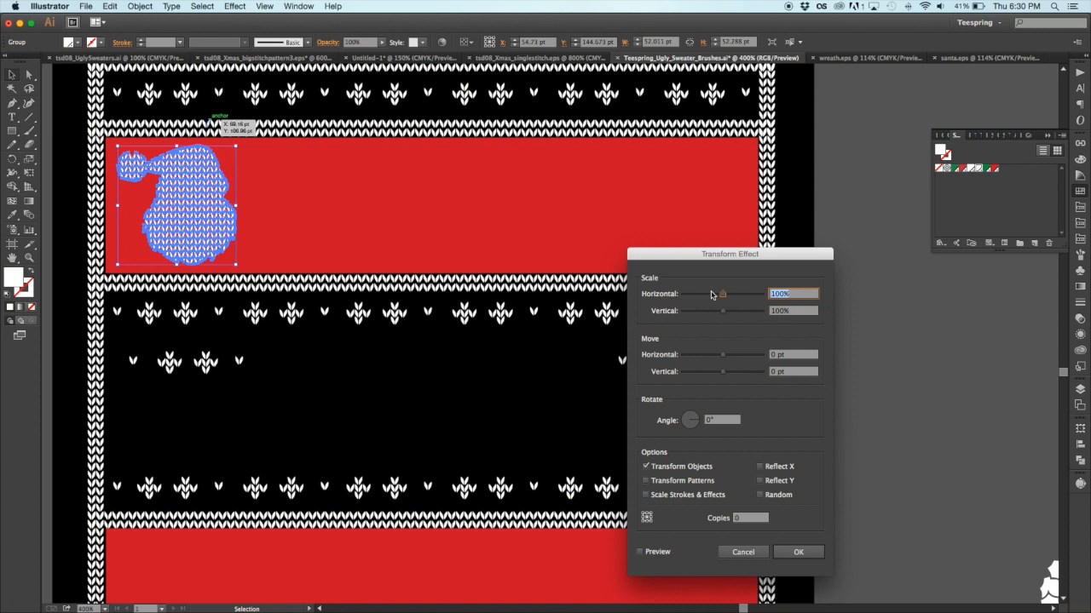
pyautogui.click(751, 519)
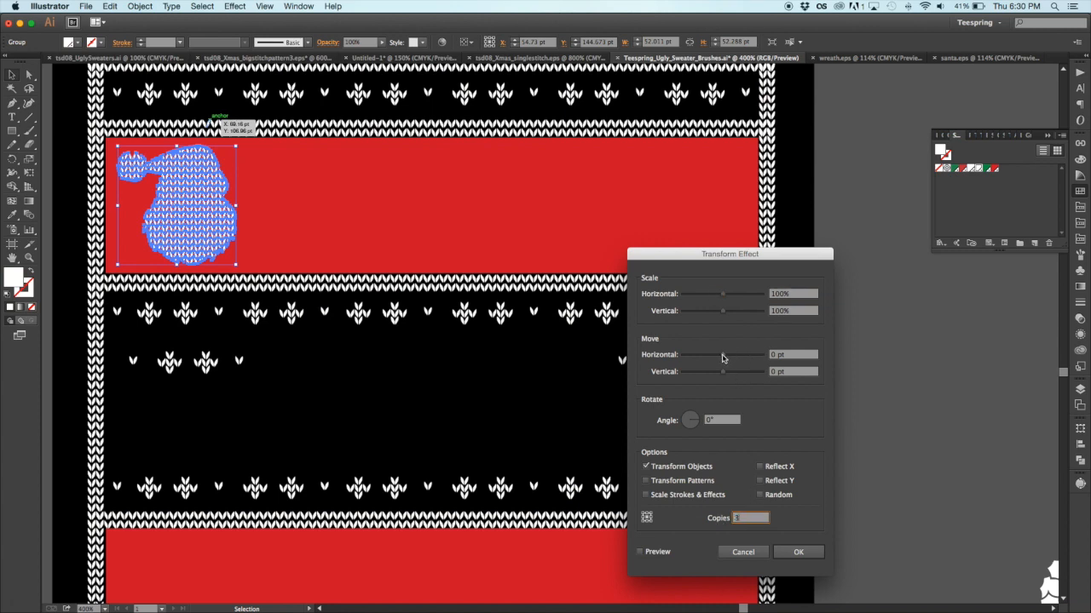
pyautogui.moveTo(721, 356); pyautogui.dragTo(753, 356)
pyautogui.click(639, 552)
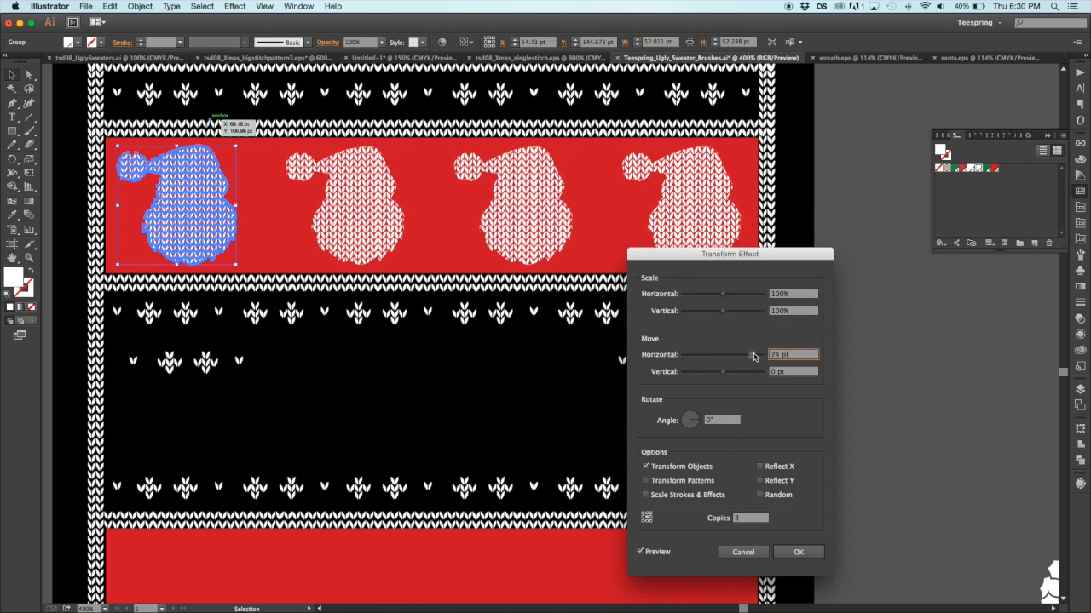
pyautogui.click(814, 372)
pyautogui.click(798, 550)
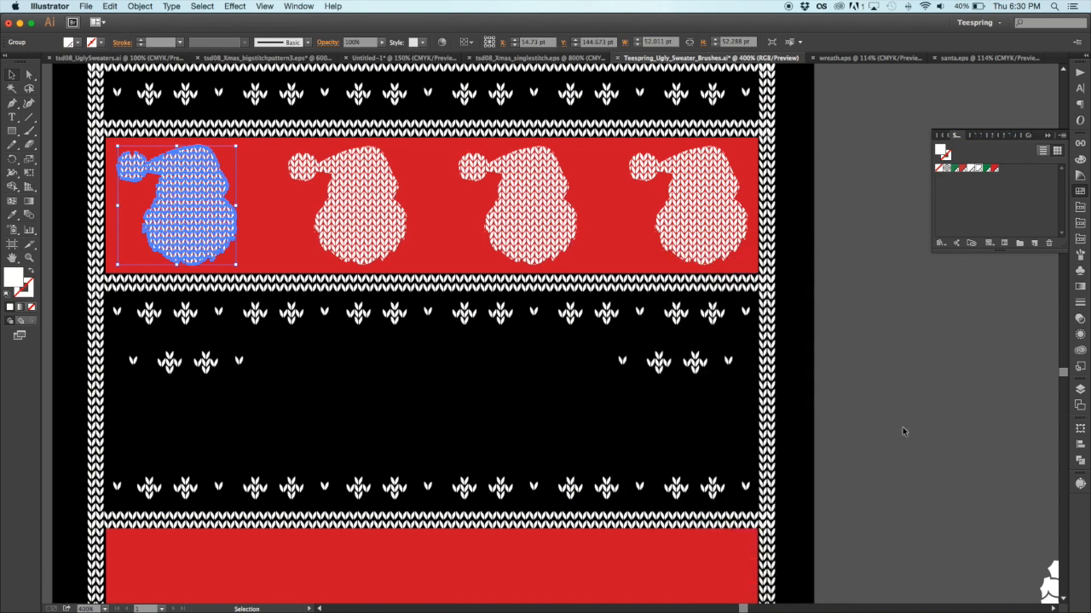
# Step: Nudge the row of Santas 1 pt to the left and expand its appearance
pyautogui.press('Left')
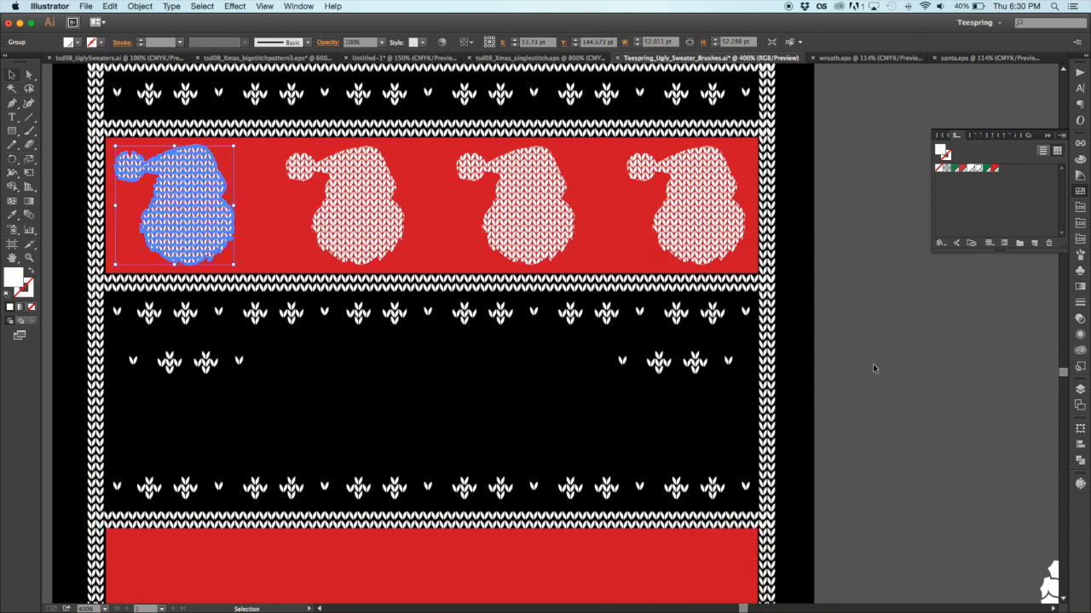
pyautogui.click(171, 6)
pyautogui.moveTo(150, 6)
pyautogui.click(175, 148)
pyautogui.click(853, 189)
# Step: Copy the red stitch pattern from tsd08_Xmas_bigstitchpattern3.eps and paste it over the white wreath beside the sweater
pyautogui.press('z')
pyautogui.keyDown('alt'); pyautogui.click(603, 304); pyautogui.keyUp('alt')
pyautogui.keyDown('alt'); pyautogui.click(620, 358); pyautogui.keyUp('alt')
pyautogui.moveTo(565, 367); pyautogui.dragTo(588, 321)
pyautogui.click(588, 322)
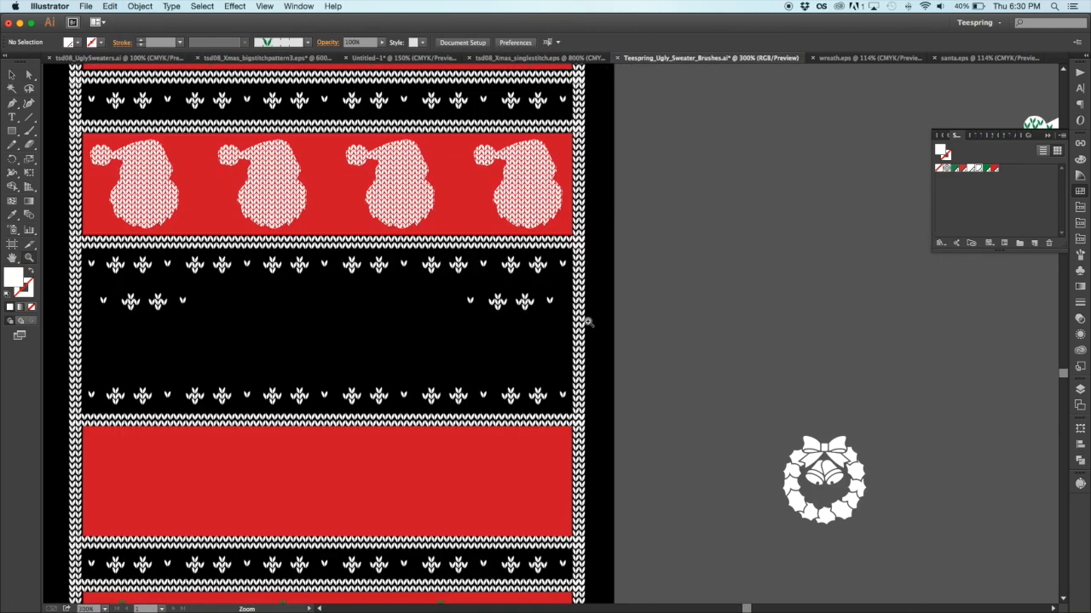
pyautogui.hscroll(-1, 588, 321)
pyautogui.scroll(-3, 587, 322)
pyautogui.hscroll(7, 588, 321)
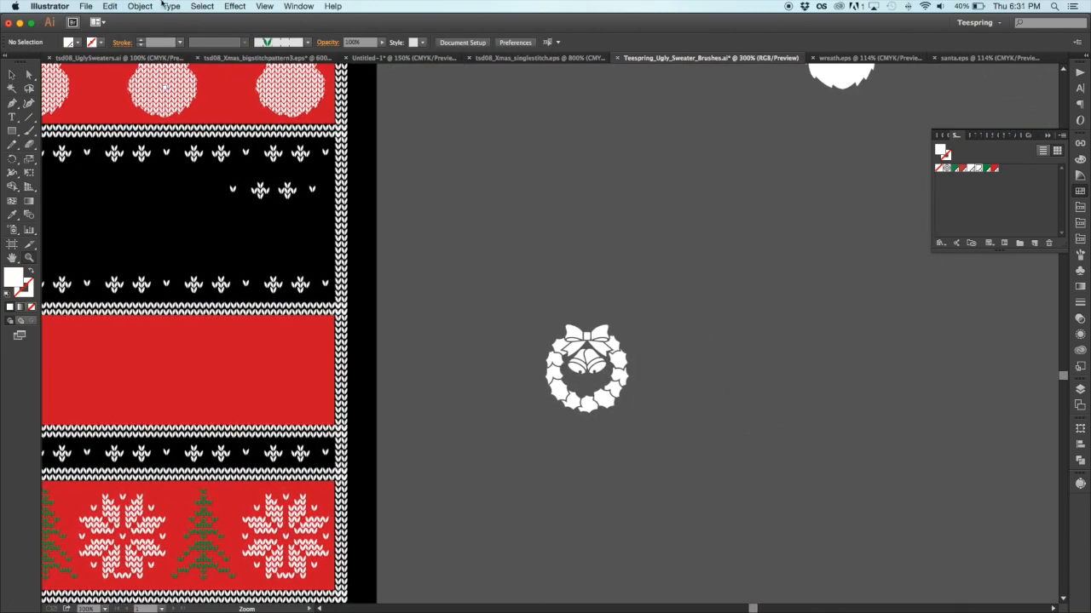
pyautogui.click(260, 58)
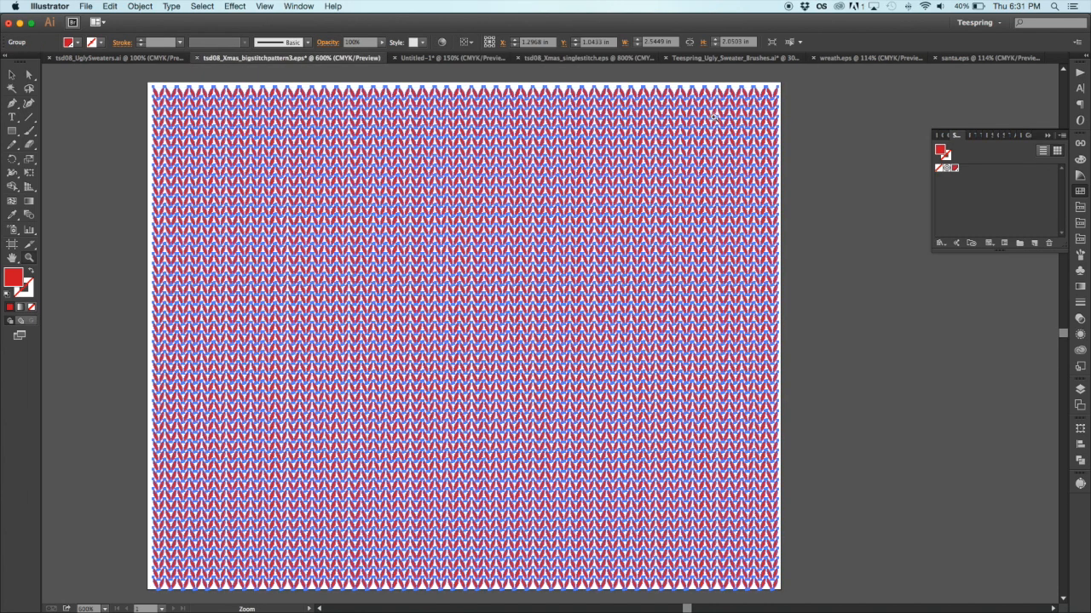
pyautogui.click(869, 58)
pyautogui.click(699, 60)
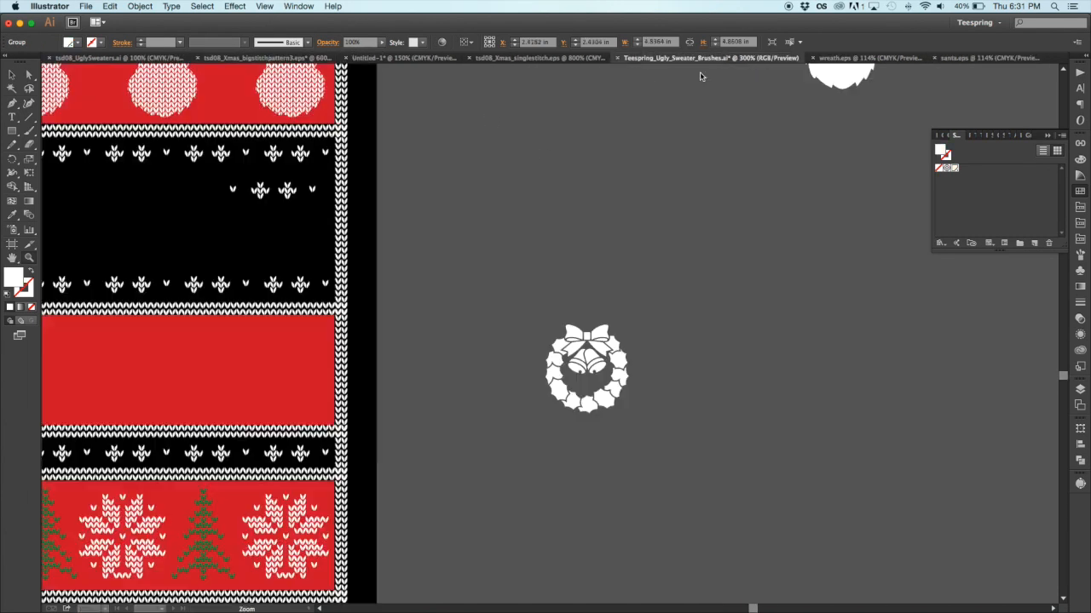
pyautogui.press('super+v')
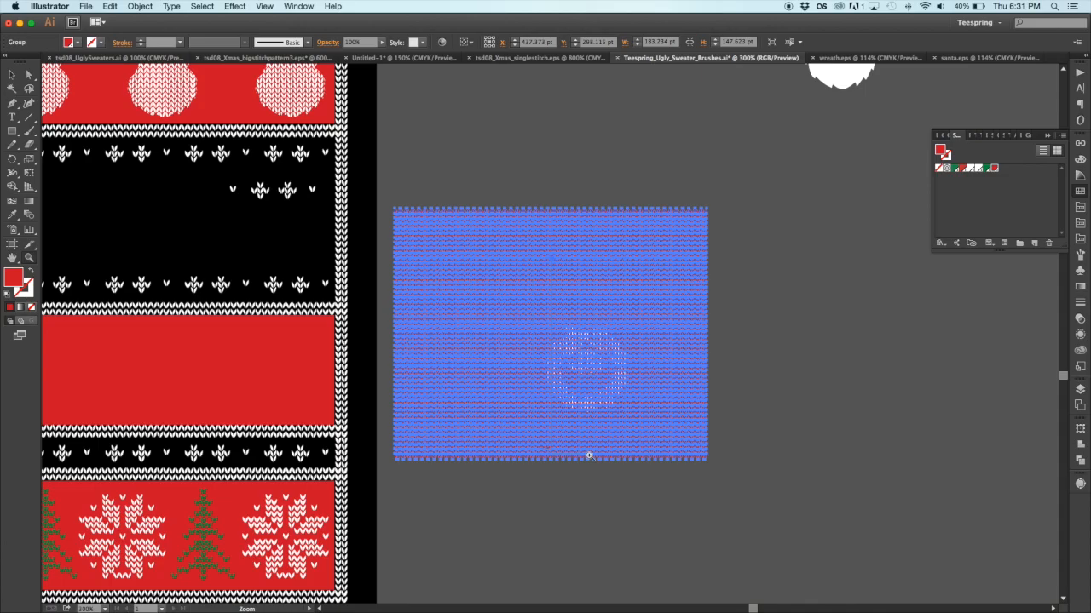
# Step: Shift the red stitch pattern slightly to the right over the wreath and send it to the back
pyautogui.moveTo(589, 455); pyautogui.dragTo(661, 466)
pyautogui.click(12, 75)
pyautogui.moveTo(509, 159); pyautogui.dragTo(543, 162)
pyautogui.click(908, 358)
pyautogui.click(451, 151)
pyautogui.click(140, 6)
pyautogui.moveTo(162, 34)
pyautogui.click(290, 67)
# Step: Turn the wreath into a compound path and use it as a clipping mask for the red stitch pattern
pyautogui.press('a')
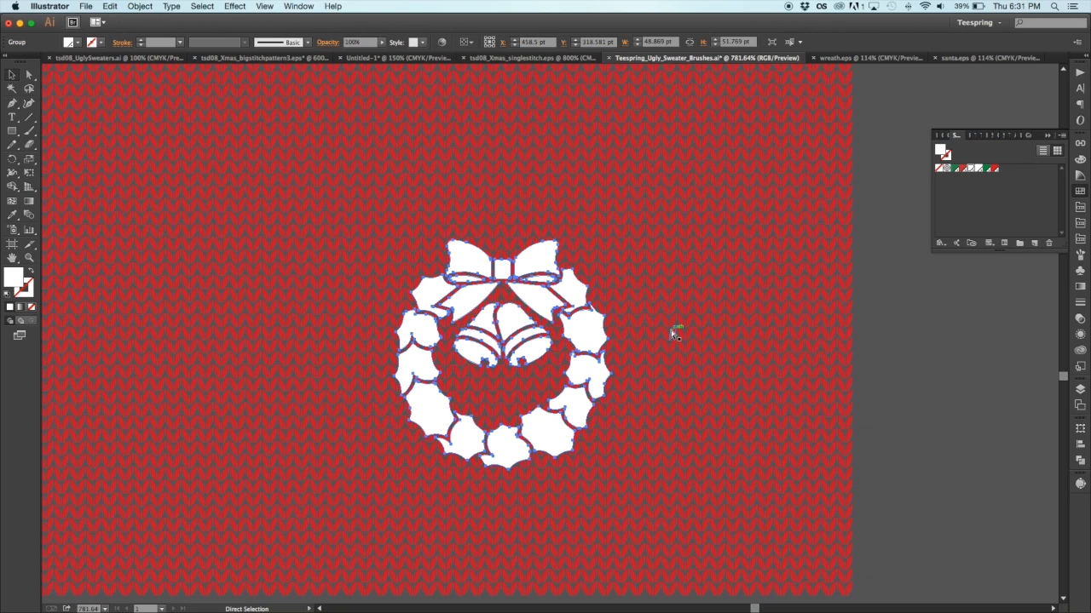
pyautogui.press('super+8')
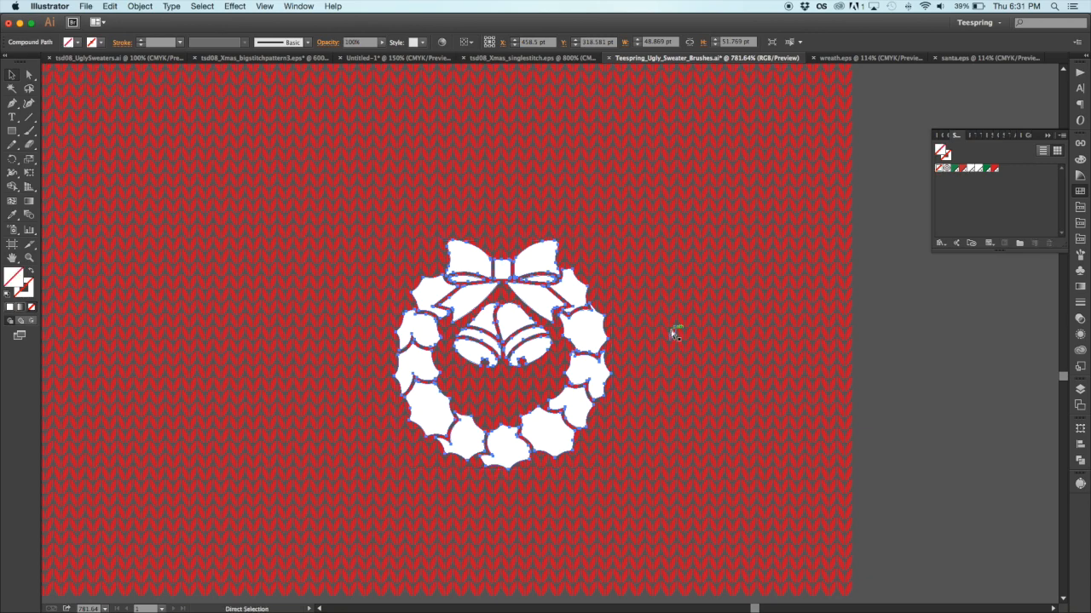
pyautogui.press('v')
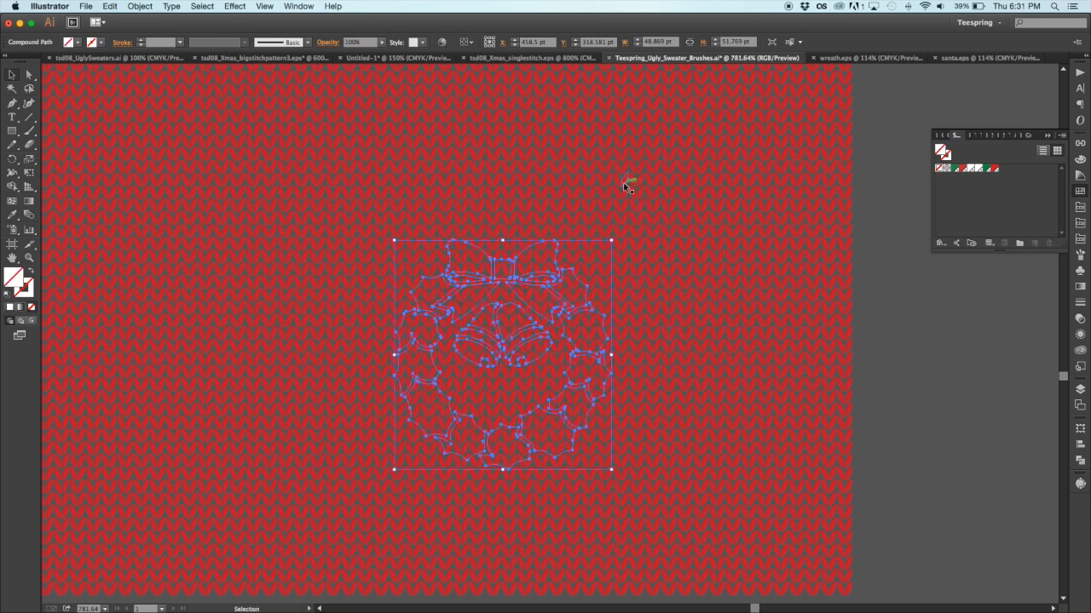
pyautogui.keyDown('shift'); pyautogui.click(573, 177); pyautogui.keyUp('shift')
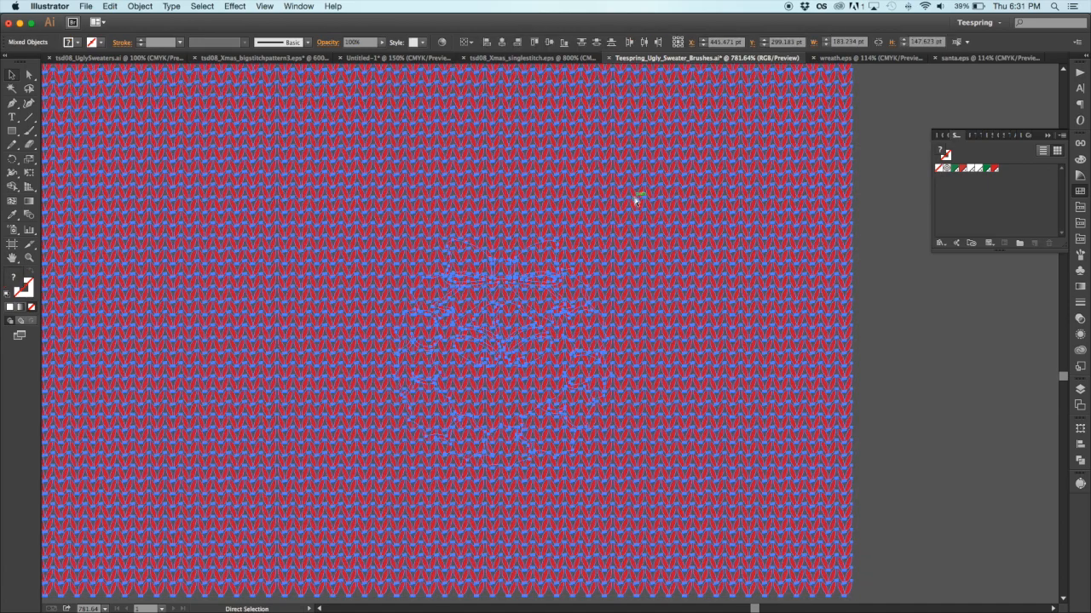
pyautogui.press('super+7')
pyautogui.press('super+shift+a')
# Step: Examine the clipped wreath's stitches up close and as a whole
pyautogui.click(26, 259)
pyautogui.keyDown('alt'); pyautogui.click(645, 307); pyautogui.keyUp('alt')
pyautogui.moveTo(342, 310); pyautogui.dragTo(594, 442)
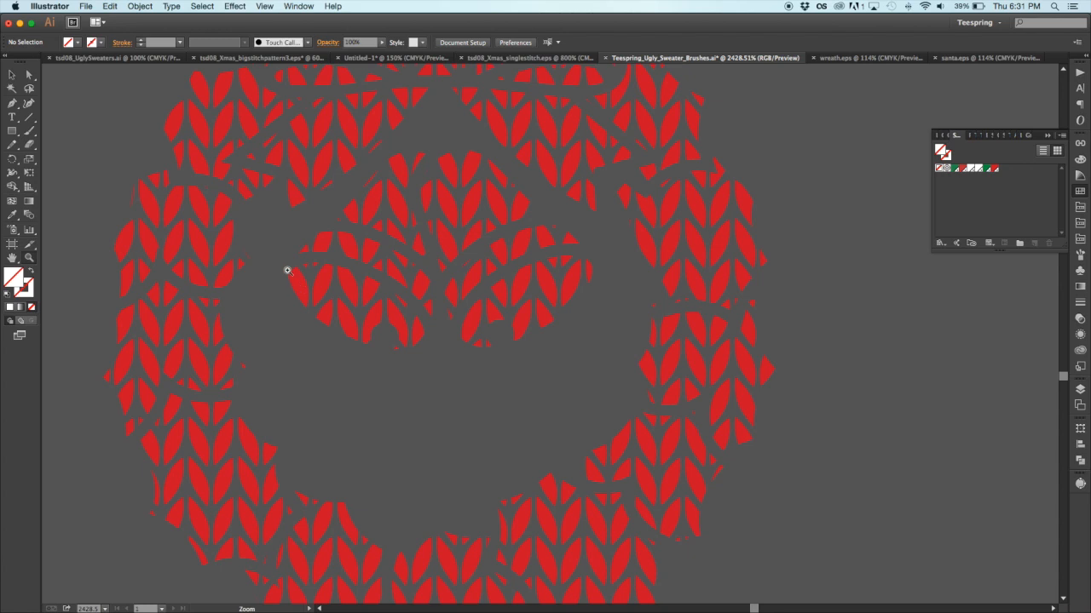
pyautogui.keyDown('alt'); pyautogui.click(472, 290); pyautogui.keyUp('alt')
pyautogui.keyDown('alt'); pyautogui.click(535, 336); pyautogui.keyUp('alt')
pyautogui.keyDown('alt'); pyautogui.click(577, 334); pyautogui.keyUp('alt')
pyautogui.keyDown('alt'); pyautogui.click(584, 329); pyautogui.keyUp('alt')
pyautogui.keyDown('alt'); pyautogui.click(572, 333); pyautogui.keyUp('alt')
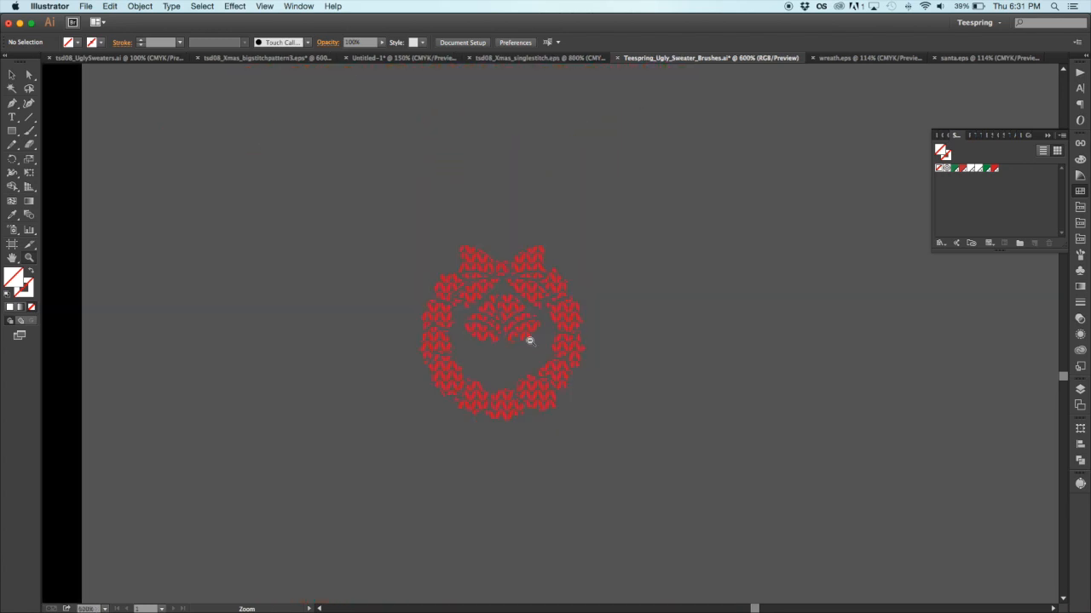
pyautogui.keyDown('alt'); pyautogui.click(528, 340); pyautogui.keyUp('alt')
# Step: Select the clipped wreath and cut its stitches to the wreath outline with a Pathfinder operation
pyautogui.hscroll(-3, 546, 323)
pyautogui.hscroll(-3, 547, 323)
pyautogui.click(12, 75)
pyautogui.moveTo(646, 149); pyautogui.dragTo(895, 361)
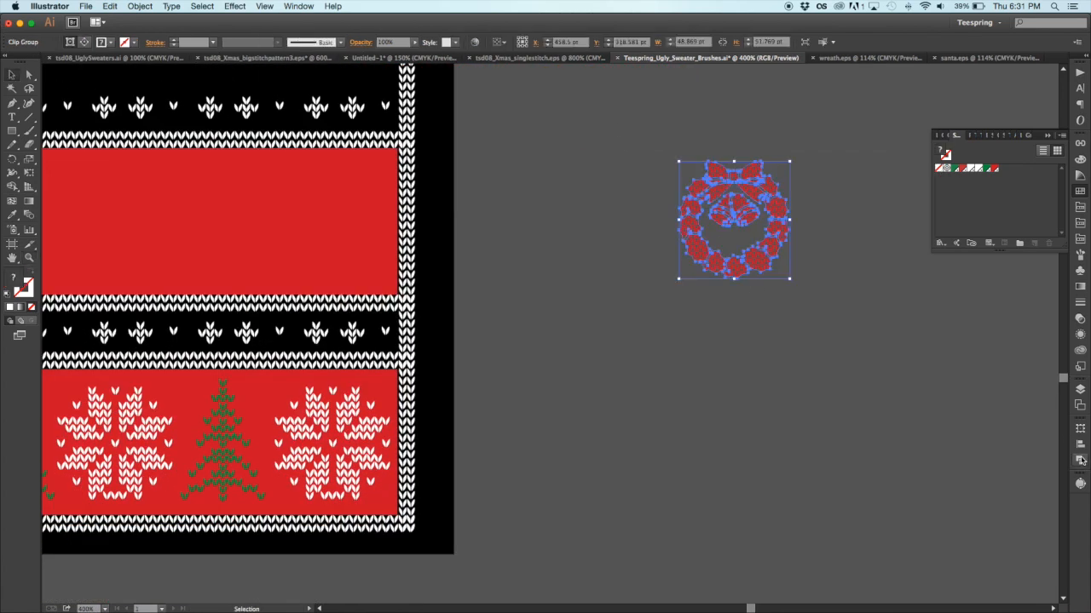
pyautogui.click(1079, 460)
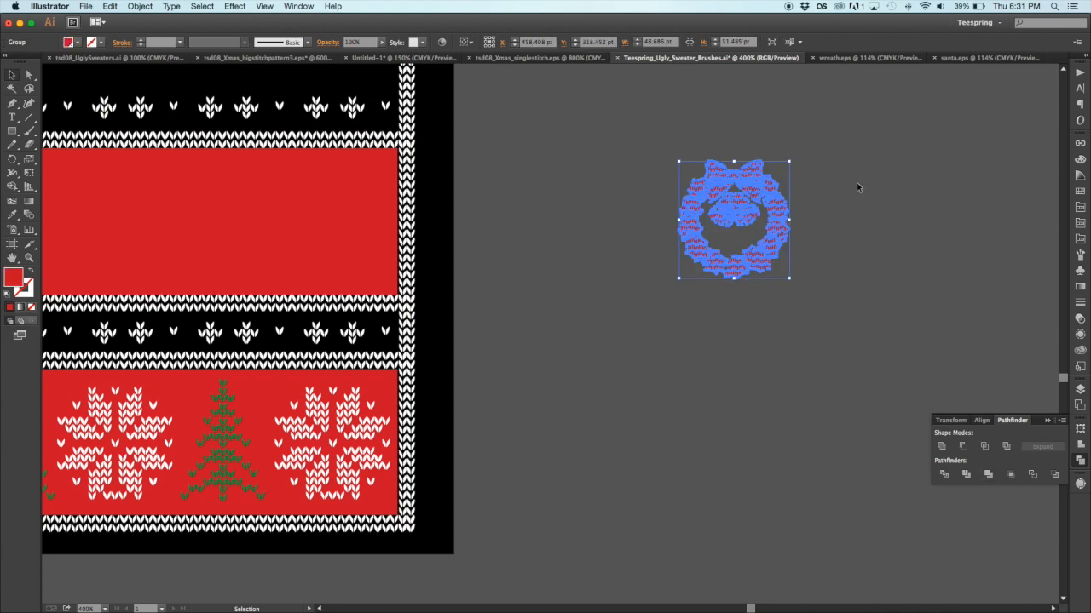
# Step: Fill the stitched wreath with white
pyautogui.hscroll(-4, 852, 186)
pyautogui.moveTo(986, 311); pyautogui.dragTo(788, 147)
pyautogui.click(1079, 240)
pyautogui.click(939, 162)
# Step: Move the white wreath onto the left end of the lower empty red band on the sweater
pyautogui.moveTo(898, 228); pyautogui.dragTo(156, 223)
pyautogui.hscroll(-7, 170, 177)
pyautogui.moveTo(452, 183); pyautogui.dragTo(274, 184)
pyautogui.hscroll(1, 275, 184)
pyautogui.scroll(2, 195, 168)
pyautogui.hscroll(1, 194, 168)
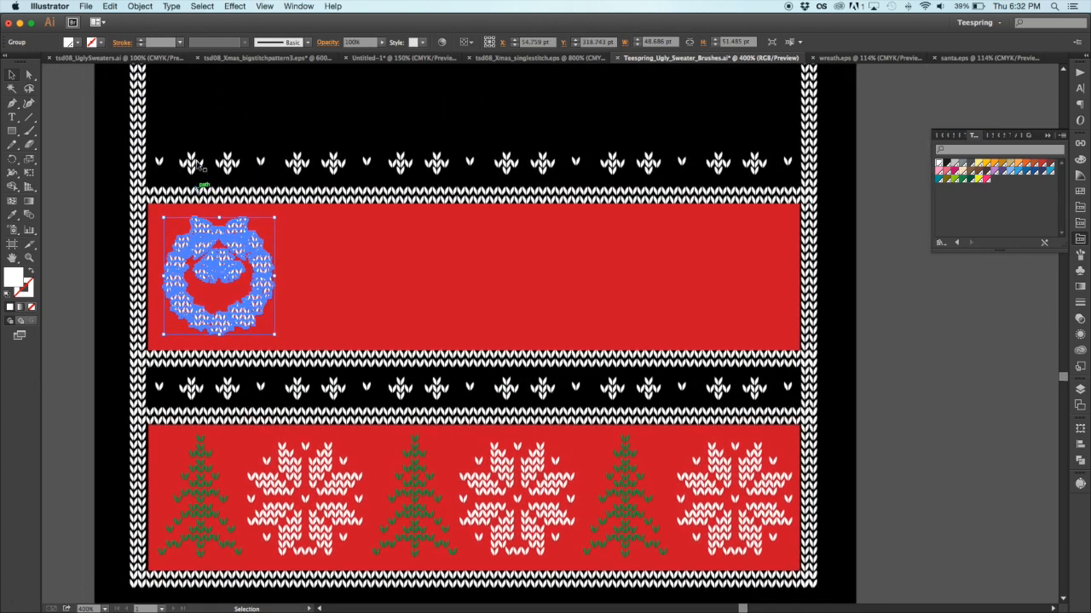
pyautogui.click(71, 203)
pyautogui.click(257, 252)
# Step: Set up a previewed Transform effect on the wreath with a horizontal move of 75 pt
pyautogui.click(235, 6)
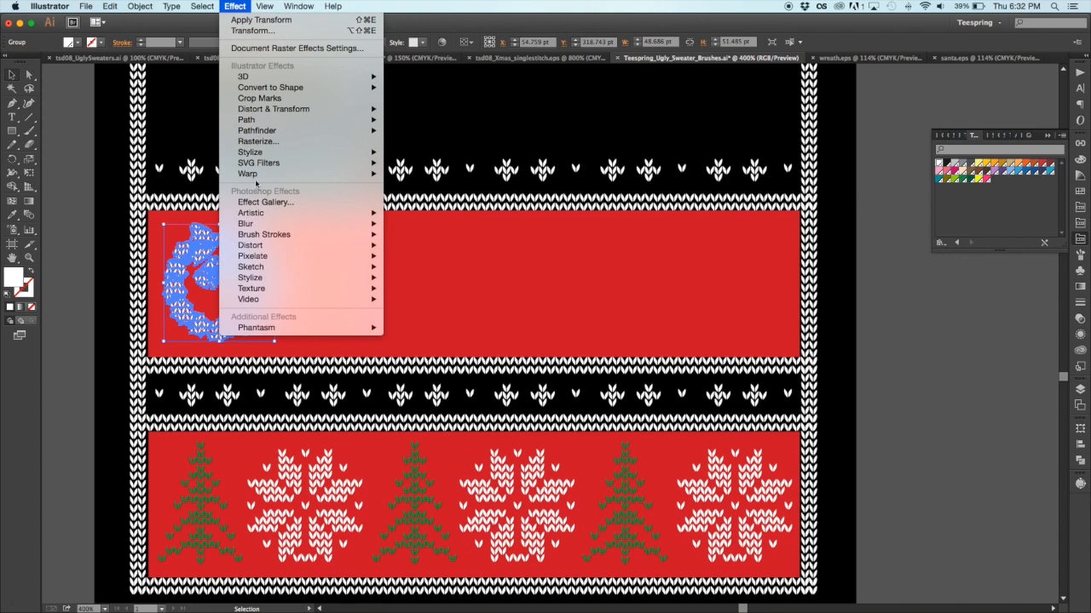
pyautogui.moveTo(266, 117)
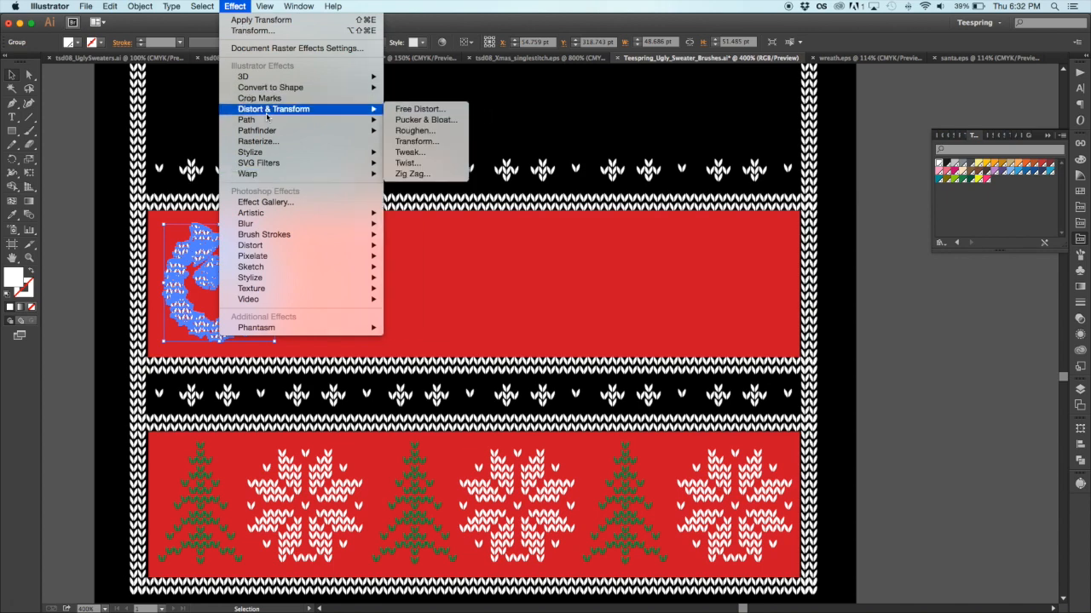
pyautogui.click(416, 141)
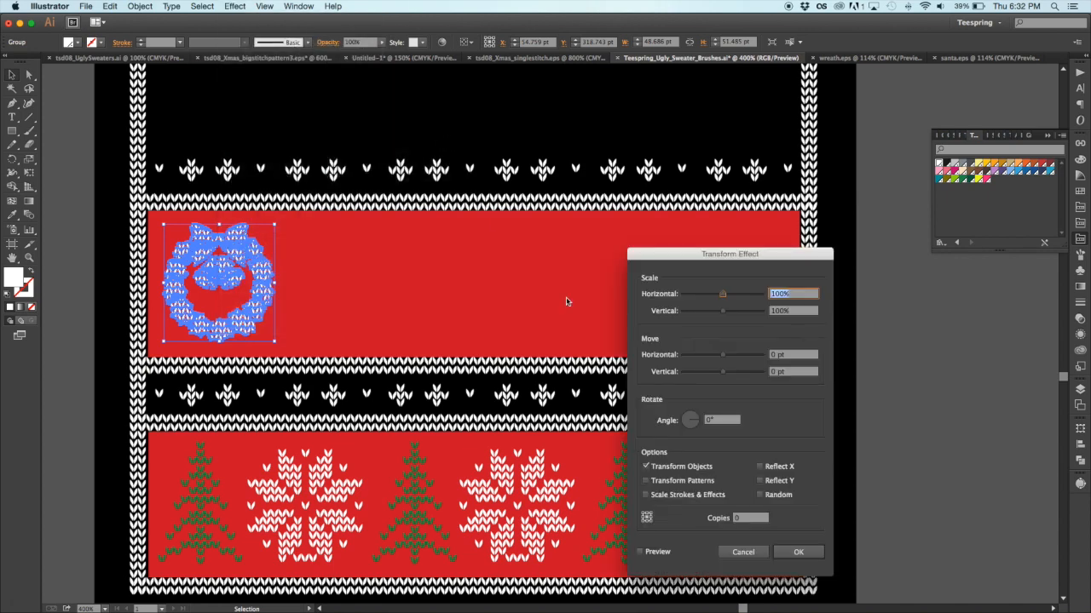
pyautogui.moveTo(723, 355); pyautogui.dragTo(727, 355)
pyautogui.click(640, 552)
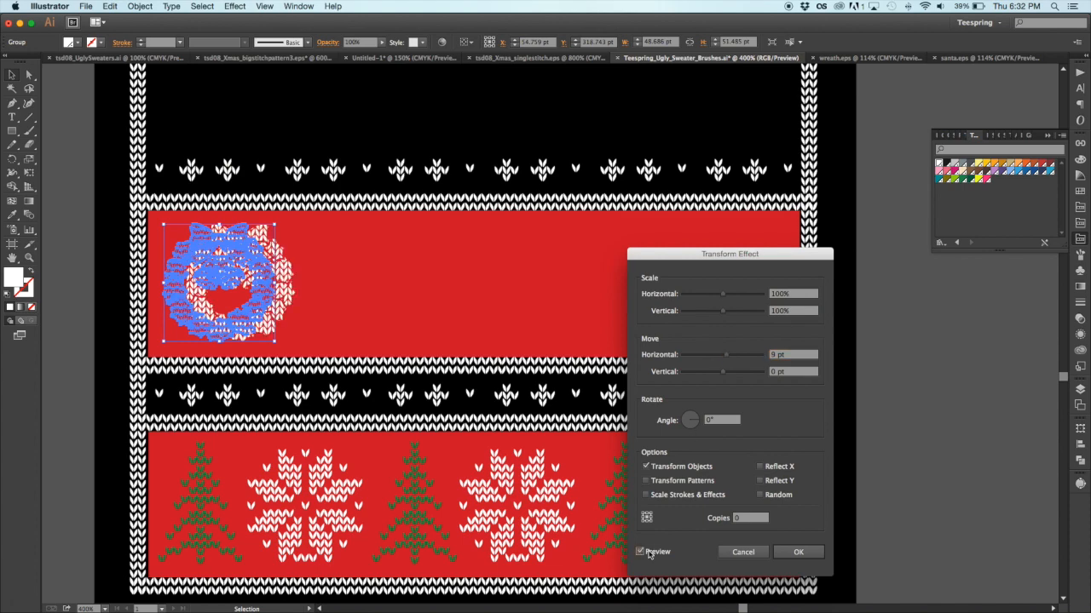
pyautogui.click(800, 356)
pyautogui.write('75')
pyautogui.press('Tab')
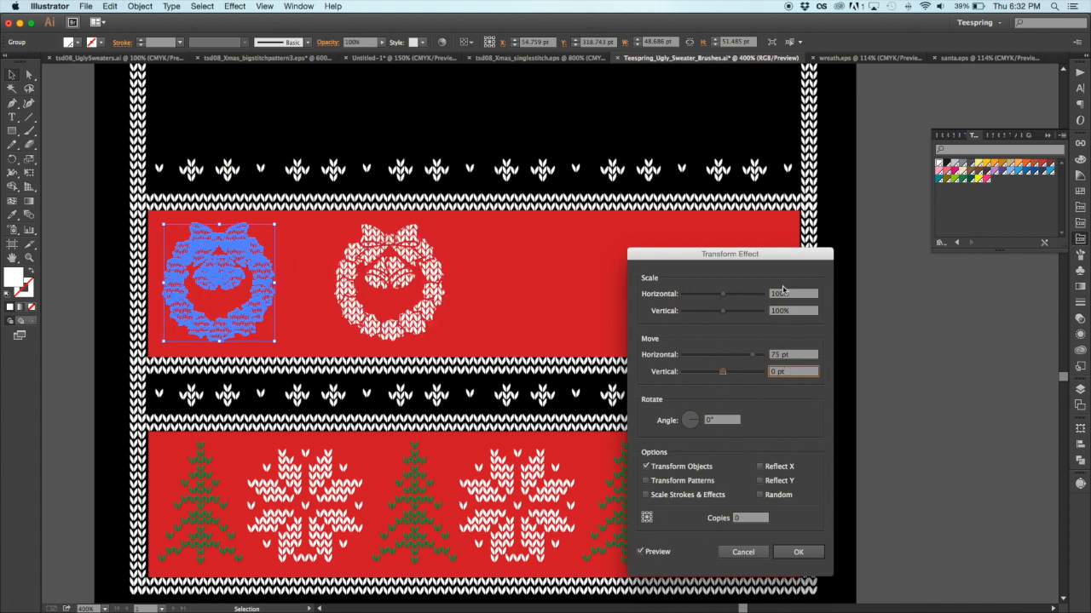
# Step: Set the wreath's Transform effect to 3 copies with a vertical move of 0 pt and apply it
pyautogui.moveTo(767, 254); pyautogui.dragTo(828, 266)
pyautogui.press('Tab')
pyautogui.write('3')
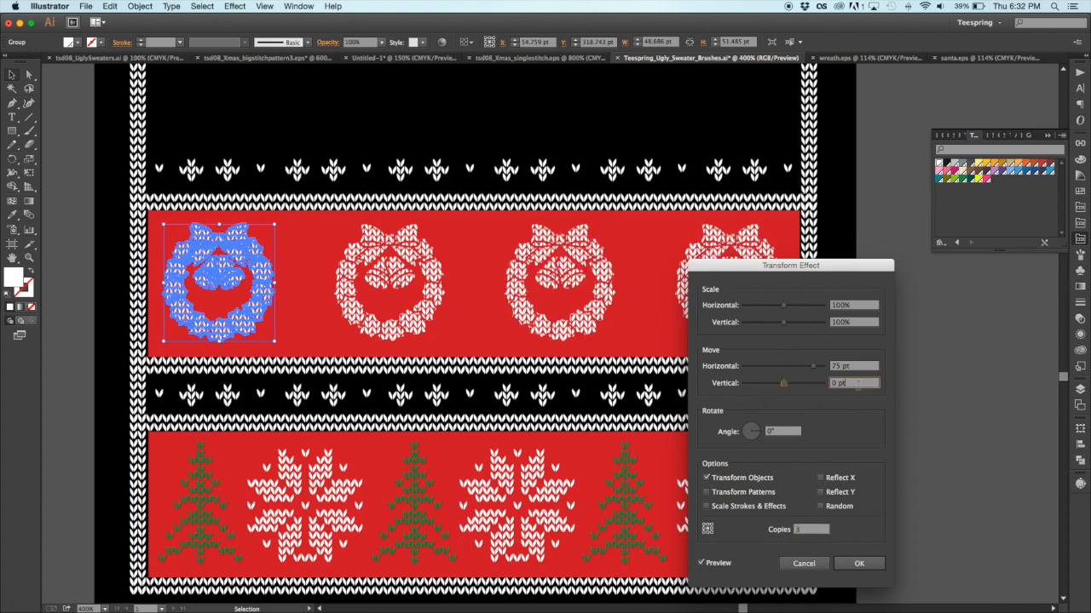
pyautogui.click(855, 384)
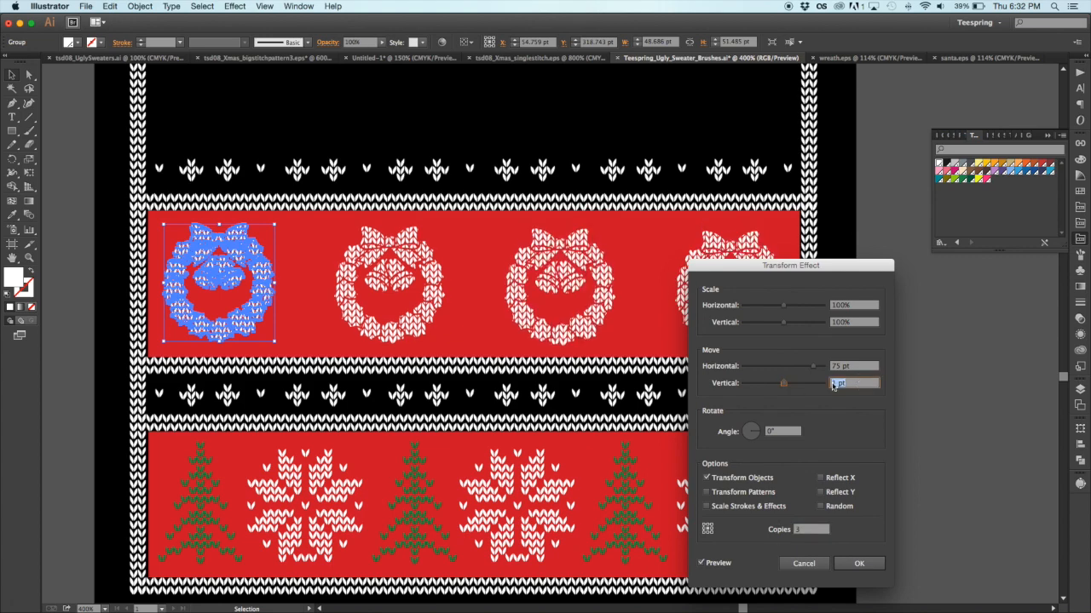
pyautogui.write('0')
pyautogui.click(869, 564)
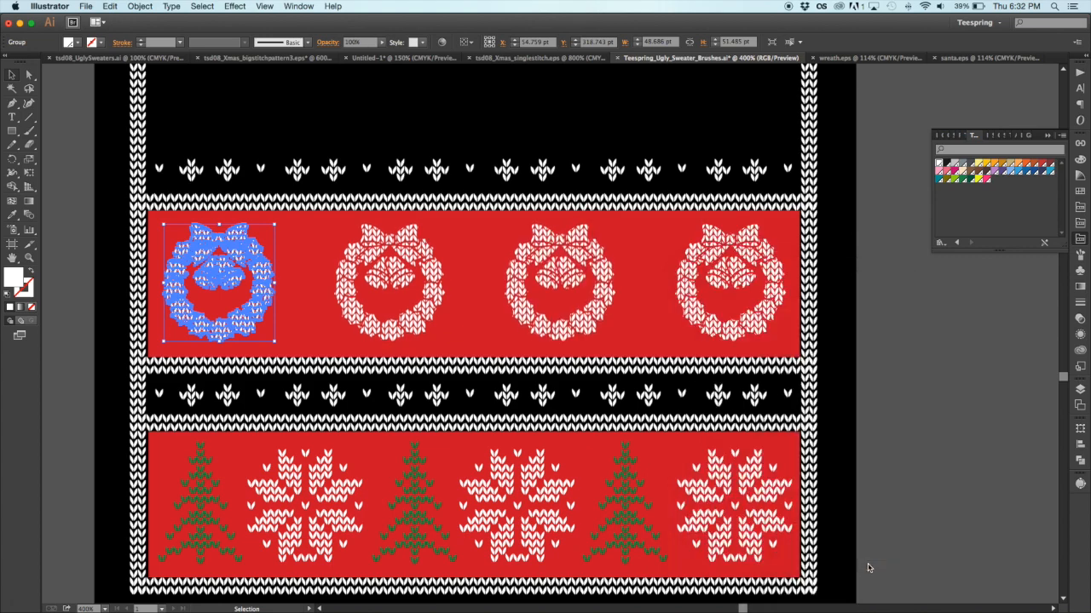
# Step: Deselect the wreaths and examine the whole sweater design
pyautogui.click(941, 453)
pyautogui.press('z')
pyautogui.keyDown('alt'); pyautogui.click(664, 280); pyautogui.keyUp('alt')
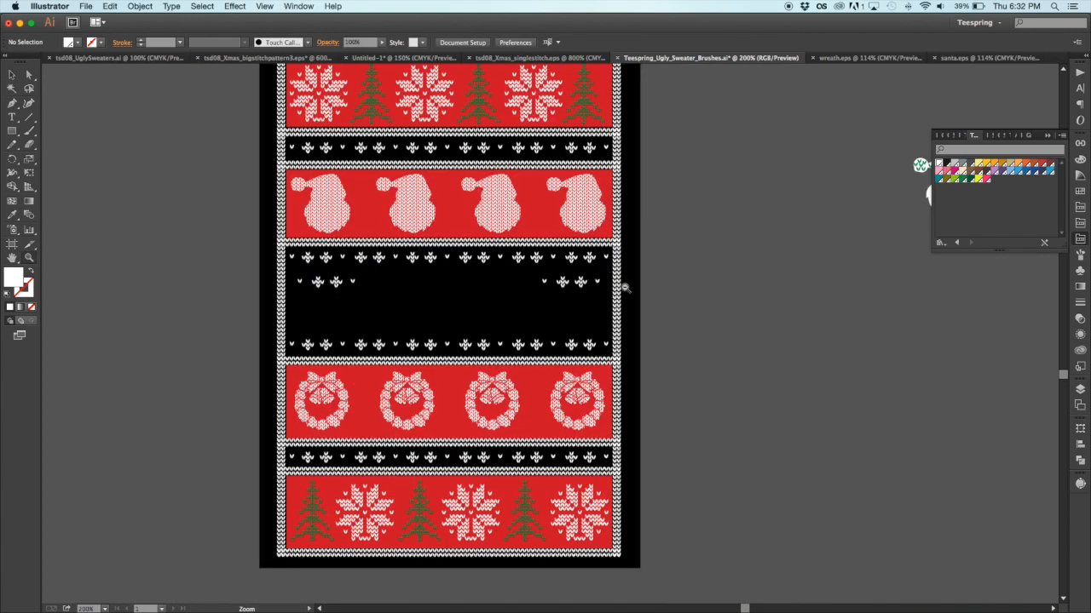
pyautogui.keyDown('alt'); pyautogui.click(560, 329); pyautogui.keyUp('alt')
pyautogui.click(582, 309)
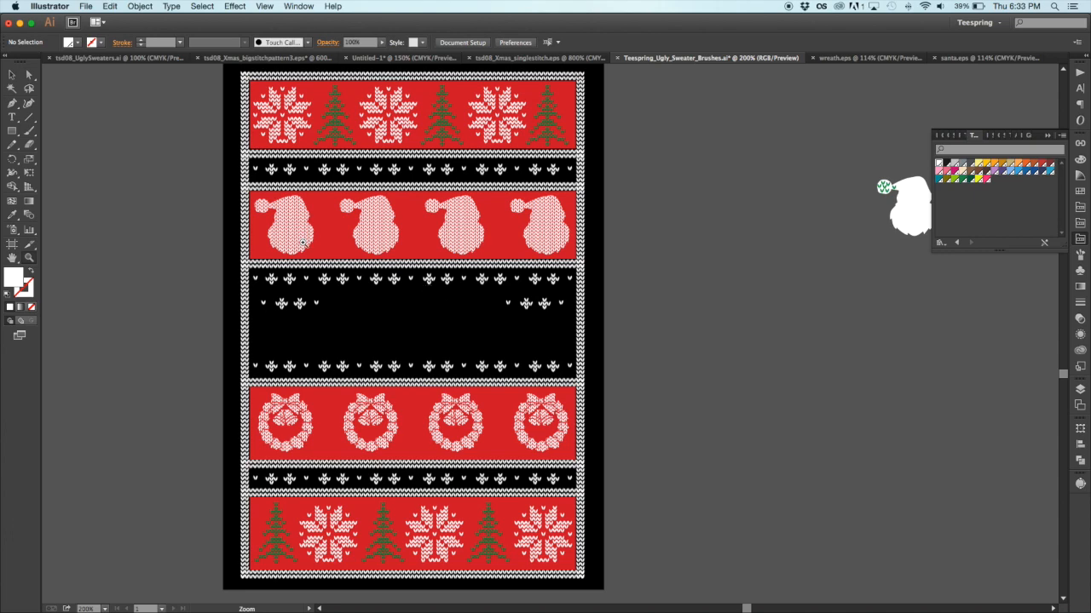
pyautogui.click(86, 6)
pyautogui.click(88, 6)
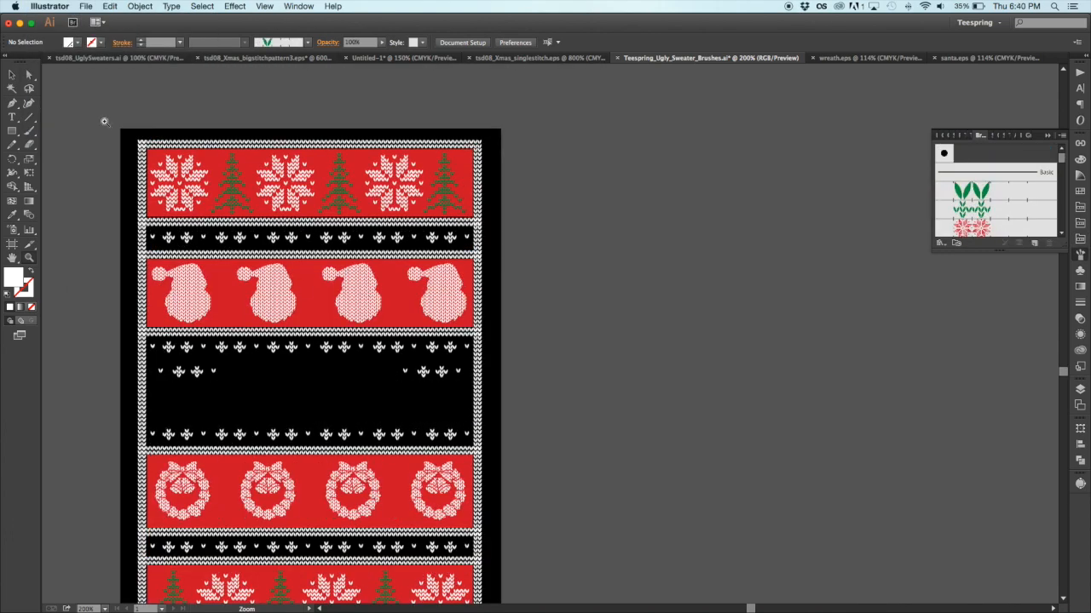
# Step: Create a text area to the right of the sweater with MERRY CHRISTMAS in uppercase on two lines
pyautogui.press('t')
pyautogui.moveTo(544, 222); pyautogui.dragTo(913, 443)
pyautogui.write('MERRY')
pyautogui.press('Return')
pyautogui.write('CHRISTMAS')
pyautogui.press('super+a')
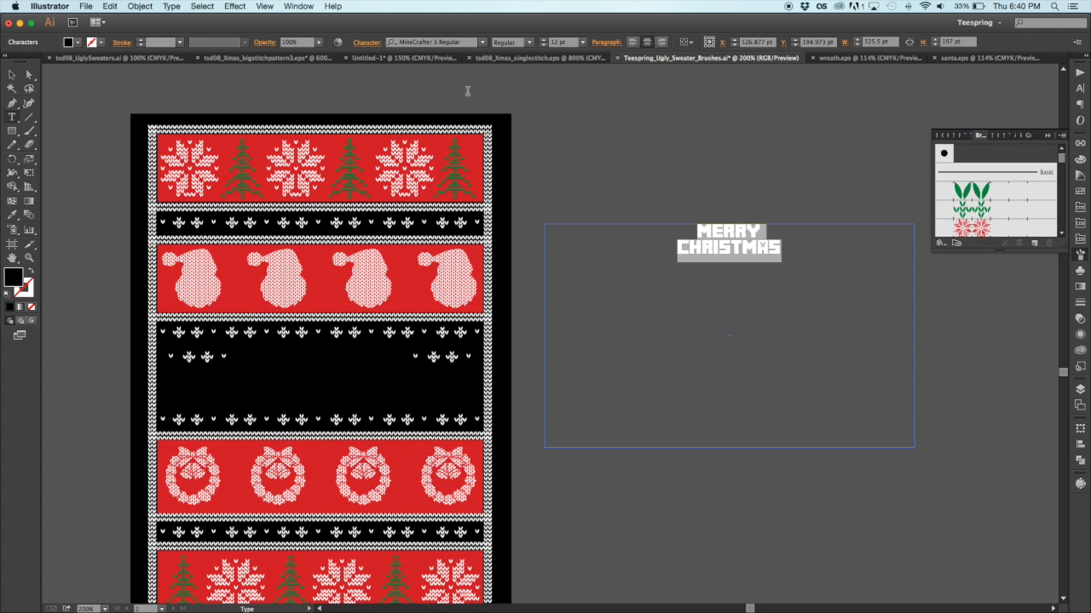
pyautogui.click(171, 6)
pyautogui.click(337, 161)
# Step: Convert the MERRY CHRISTMAS text to outlines and enlarge the lettering to nearly twice its size
pyautogui.click(183, 6)
pyautogui.click(12, 75)
pyautogui.click(176, 5)
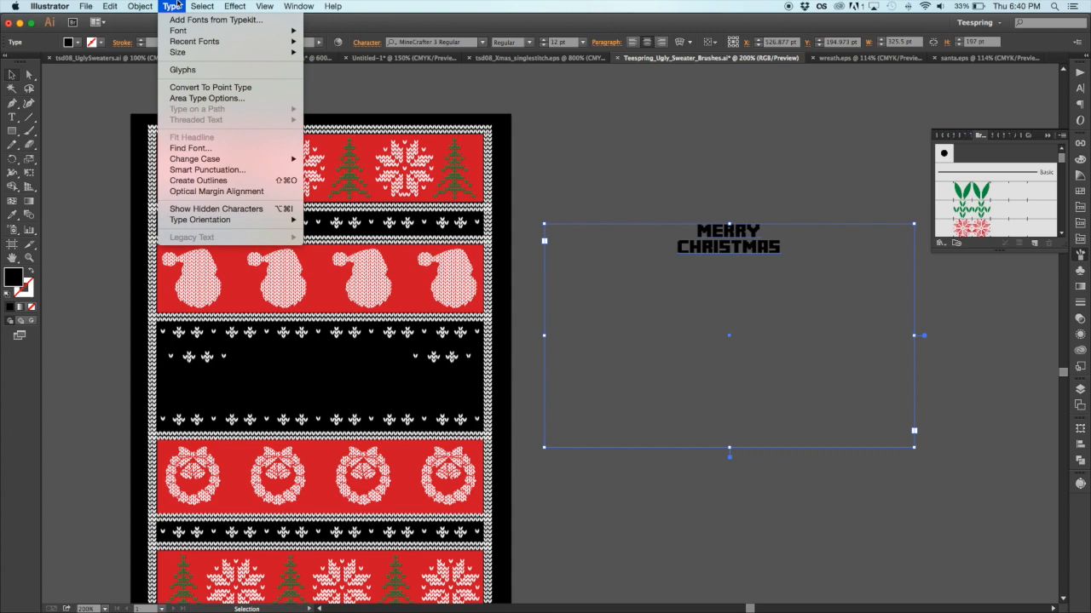
pyautogui.click(199, 181)
pyautogui.moveTo(782, 256); pyautogui.dragTo(740, 294)
pyautogui.click(785, 230)
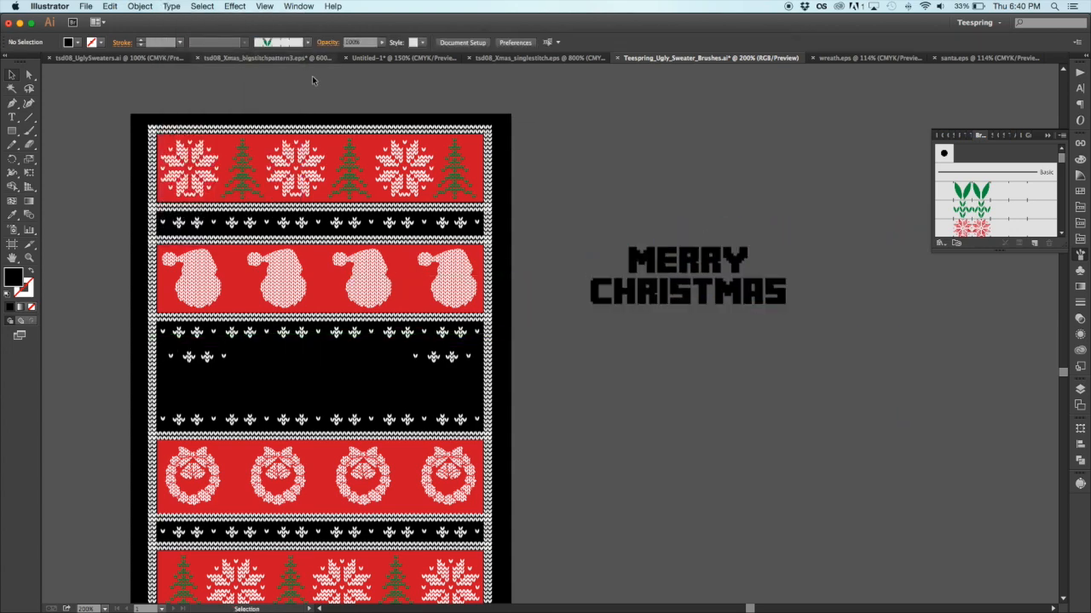
pyautogui.click(29, 258)
pyautogui.moveTo(556, 199); pyautogui.dragTo(865, 367)
pyautogui.moveTo(983, 189)
pyautogui.mouseDown()
pyautogui.moveTo(992, 197)
pyautogui.moveTo(397, 171)
pyautogui.moveTo(297, 231)
pyautogui.moveTo(303, 246)
pyautogui.mouseUp()
pyautogui.moveTo(301, 248); pyautogui.dragTo(301, 260)
pyautogui.moveTo(302, 262); pyautogui.dragTo(302, 276)
pyautogui.moveTo(301, 274); pyautogui.dragTo(302, 287)
pyautogui.moveTo(248, 230); pyautogui.dragTo(320, 295)
pyautogui.press('Delete')
# Step: Paste the red stitch pattern, position it over the MERRY CHRISTMAS lettering and send it to the back
pyautogui.click(30, 258)
pyautogui.keyDown('alt'); pyautogui.click(573, 301); pyautogui.keyUp('alt')
pyautogui.keyDown('alt'); pyautogui.click(573, 302); pyautogui.keyUp('alt')
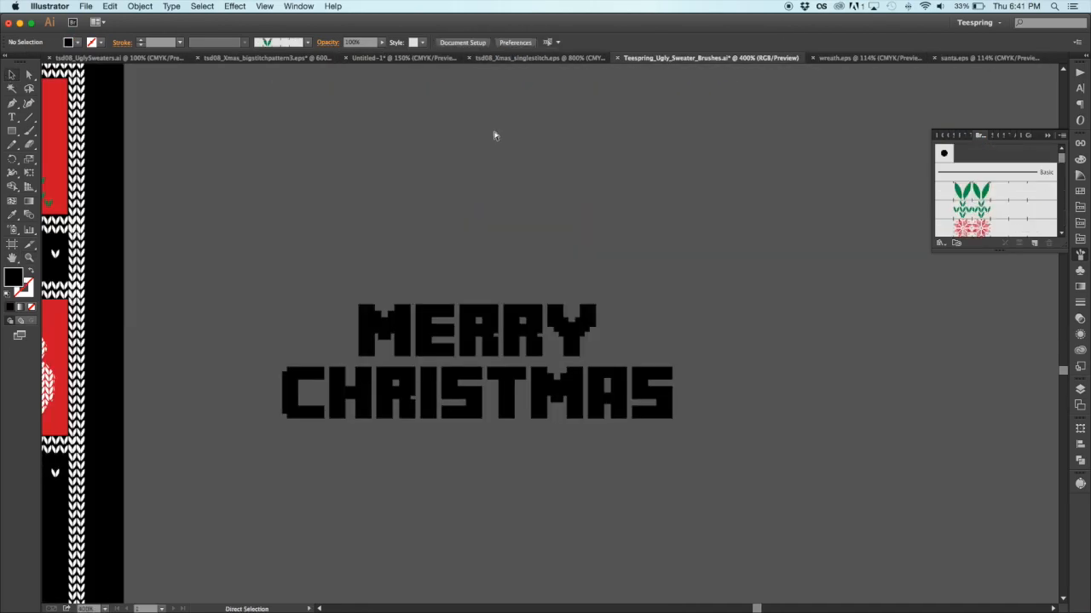
pyautogui.press('super+v')
pyautogui.moveTo(484, 211); pyautogui.dragTo(421, 217)
pyautogui.click(140, 6)
pyautogui.moveTo(152, 31)
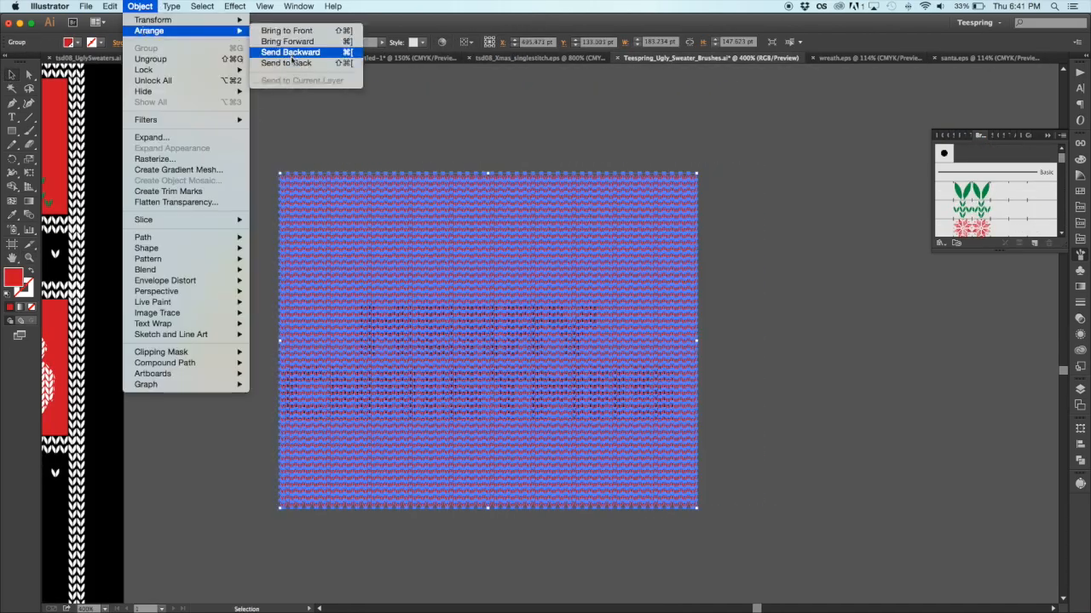
pyautogui.click(286, 64)
pyautogui.click(358, 128)
# Step: Clip the red stitch pattern to the MERRY CHRISTMAS lettering with a clipping mask
pyautogui.click(437, 330)
pyautogui.keyDown('shift'); pyautogui.click(471, 244); pyautogui.keyUp('shift')
pyautogui.press('super+7')
# Step: Move the stitched MERRY CHRISTMAS lettering into the middle of the sweater's central black band
pyautogui.click(471, 243)
pyautogui.hscroll(-6, 470, 244)
pyautogui.scroll(-2, 470, 243)
pyautogui.moveTo(892, 189); pyautogui.dragTo(155, 394)
pyautogui.hscroll(-3, 687, 358)
pyautogui.scroll(-1, 686, 358)
pyautogui.keyDown('alt'); pyautogui.keyDown('super'); pyautogui.click(518, 306); pyautogui.keyUp('super'); pyautogui.keyUp('alt')
pyautogui.keyDown('alt'); pyautogui.keyDown('super'); pyautogui.click(672, 375); pyautogui.keyUp('super'); pyautogui.keyUp('alt')
pyautogui.click(168, 209)
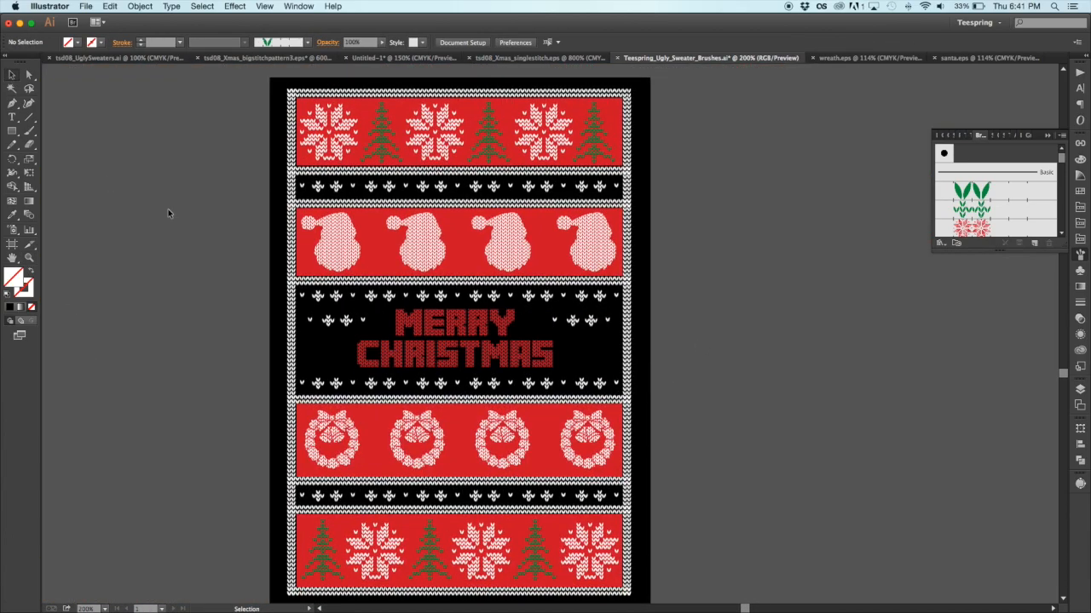
# Step: Examine the stitched MERRY CHRISTMAS lettering and its fit within the sweater design
pyautogui.press('z')
pyautogui.moveTo(336, 290); pyautogui.dragTo(693, 431)
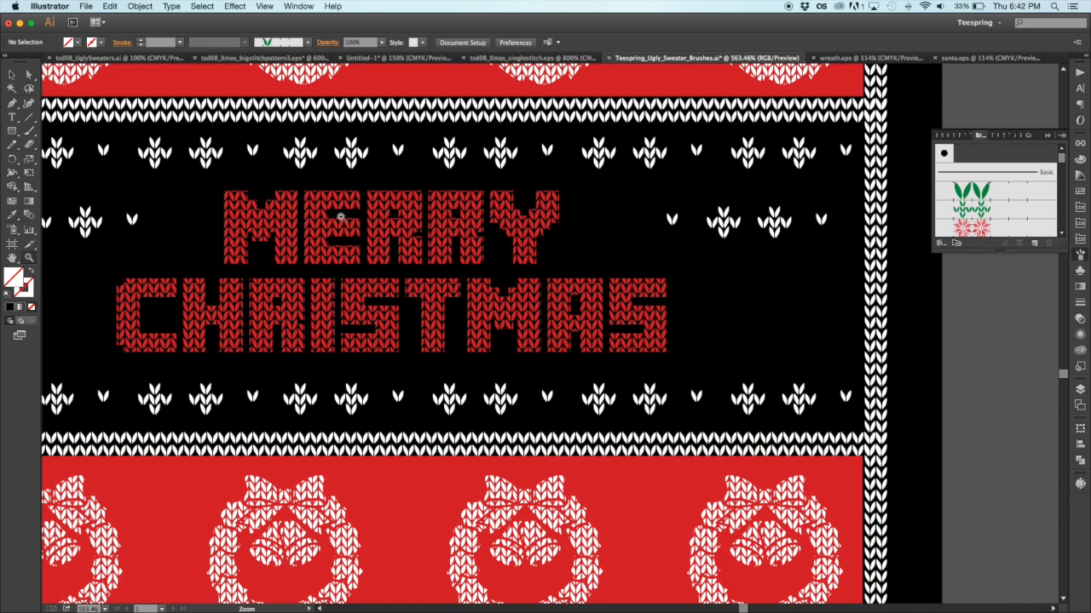
pyautogui.press('a')
pyautogui.click(29, 258)
pyautogui.keyDown('alt'); pyautogui.click(567, 340); pyautogui.keyUp('alt')
pyautogui.keyDown('alt'); pyautogui.click(567, 340); pyautogui.keyUp('alt')
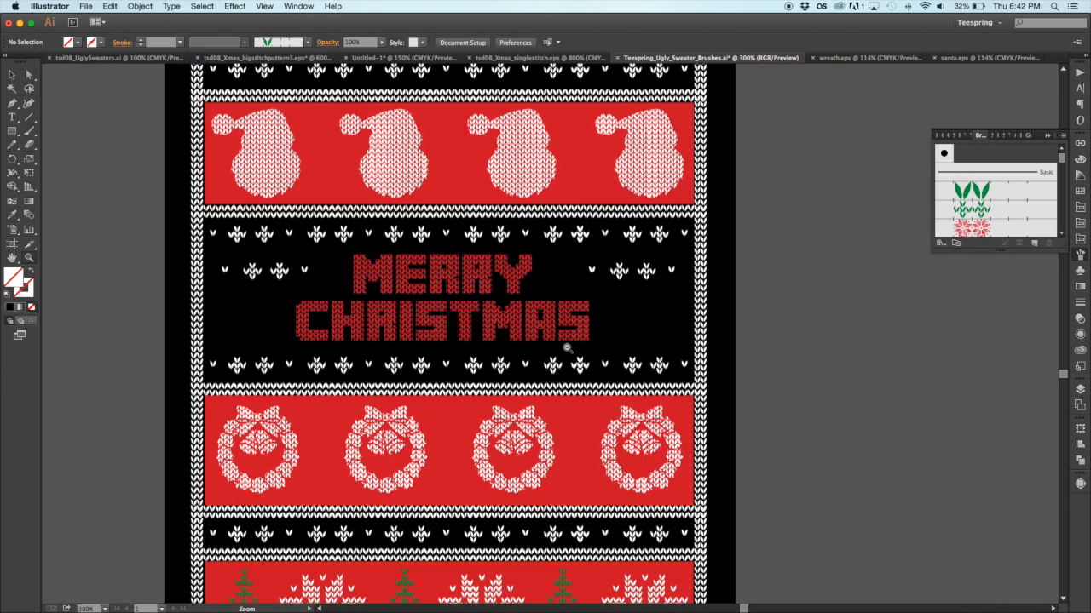
pyautogui.keyDown('alt'); pyautogui.click(565, 343); pyautogui.keyUp('alt')
pyautogui.click(564, 322)
pyautogui.keyDown('alt'); pyautogui.click(588, 332); pyautogui.keyUp('alt')
pyautogui.keyDown('alt'); pyautogui.click(590, 336); pyautogui.keyUp('alt')
pyautogui.click(588, 358)
# Step: In Teespring's T-shirt designer in Firefox, upload santa.eps, shrink it and place it at the left end of the upper red band
pyautogui.scroll(2, 503, 295)
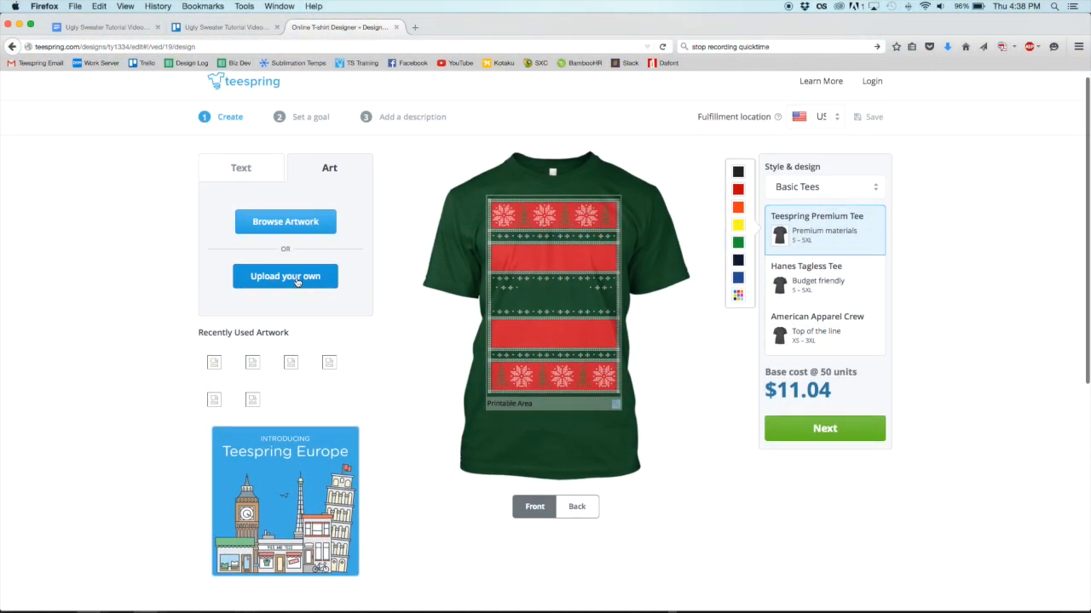
pyautogui.click(273, 276)
pyautogui.click(287, 243)
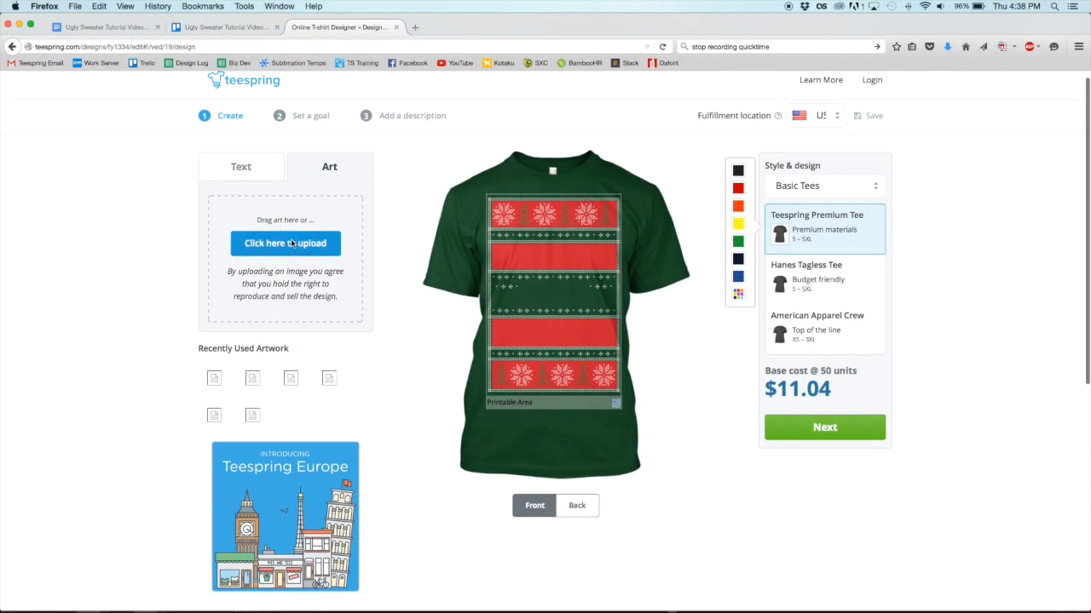
pyautogui.click(451, 93)
pyautogui.click(766, 491)
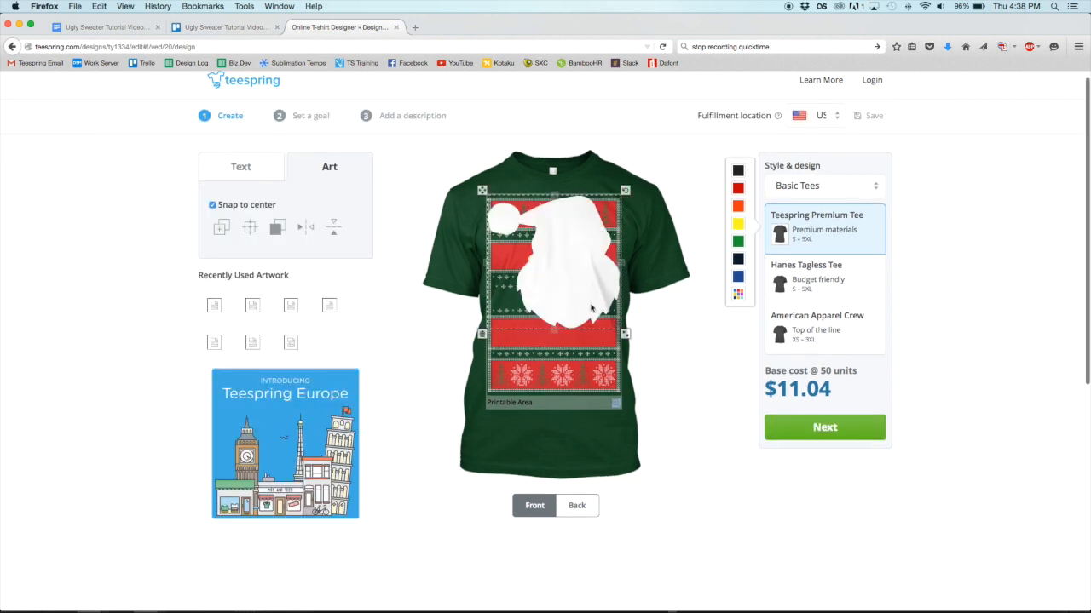
pyautogui.moveTo(602, 310); pyautogui.dragTo(507, 251)
pyautogui.moveTo(567, 281); pyautogui.dragTo(519, 263)
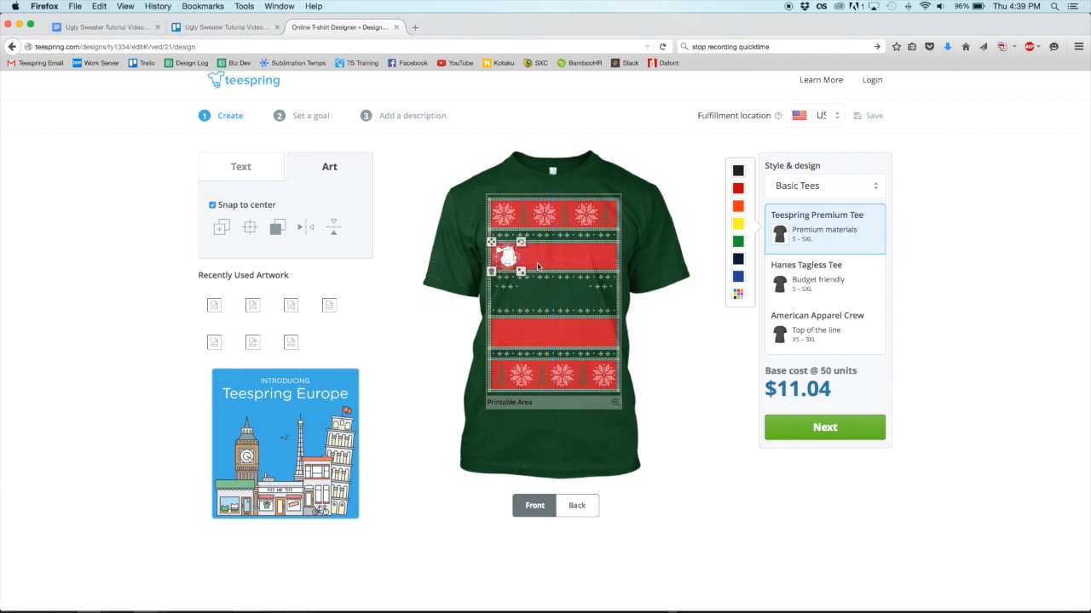
# Step: Duplicate the small Santa three times and space the copies across the shirt's upper red band
pyautogui.click(221, 226)
pyautogui.moveTo(522, 271); pyautogui.dragTo(578, 258)
pyautogui.click(221, 227)
pyautogui.click(222, 228)
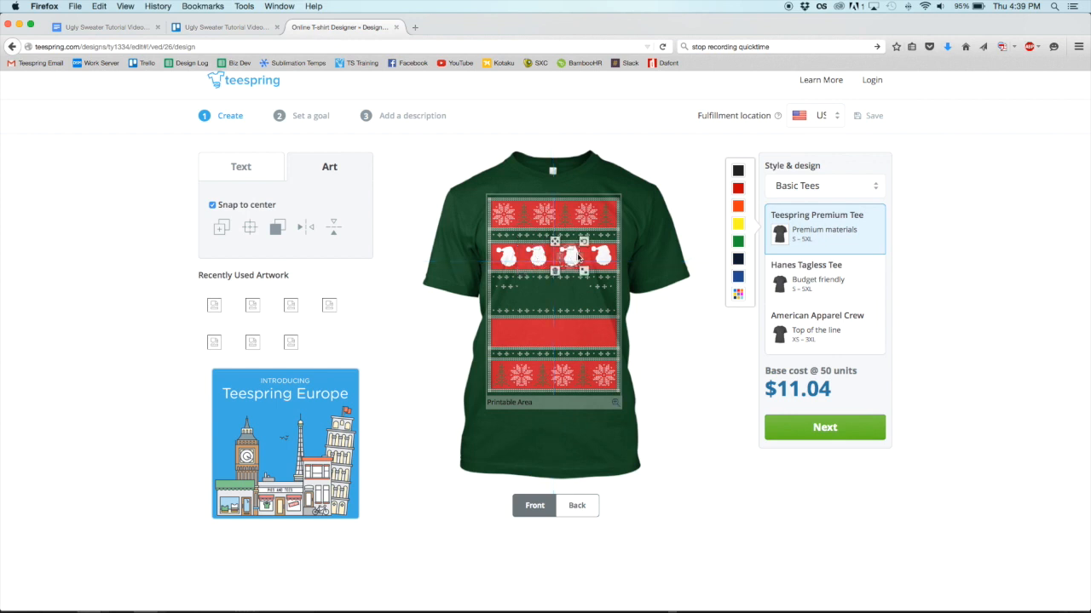
pyautogui.click(604, 258)
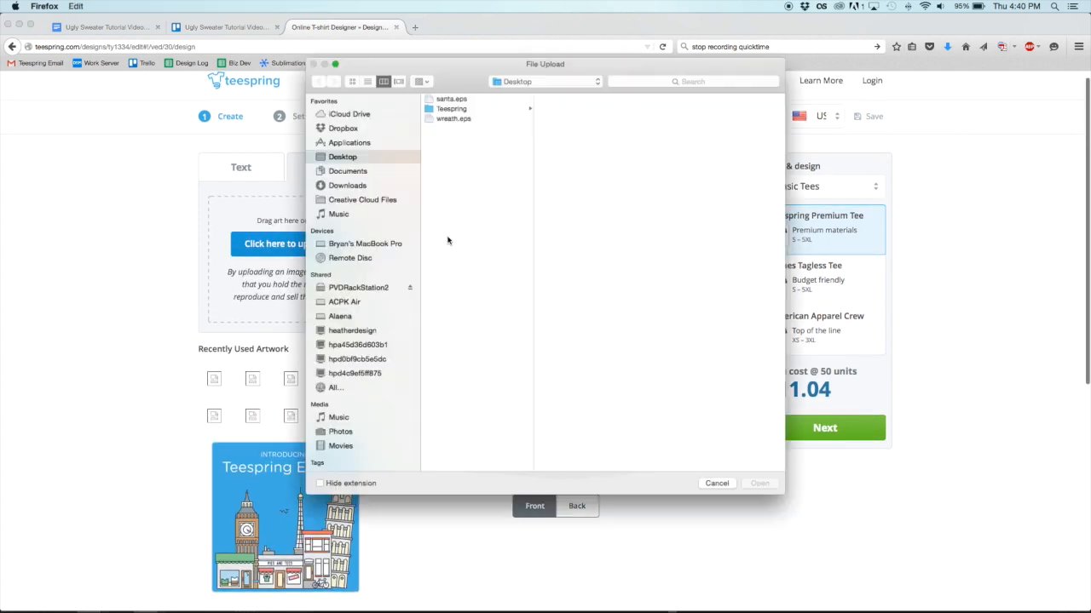
# Step: Upload wreath.eps to the shirt design, shrink it and place it on the lower red band
pyautogui.click(451, 111)
pyautogui.click(766, 489)
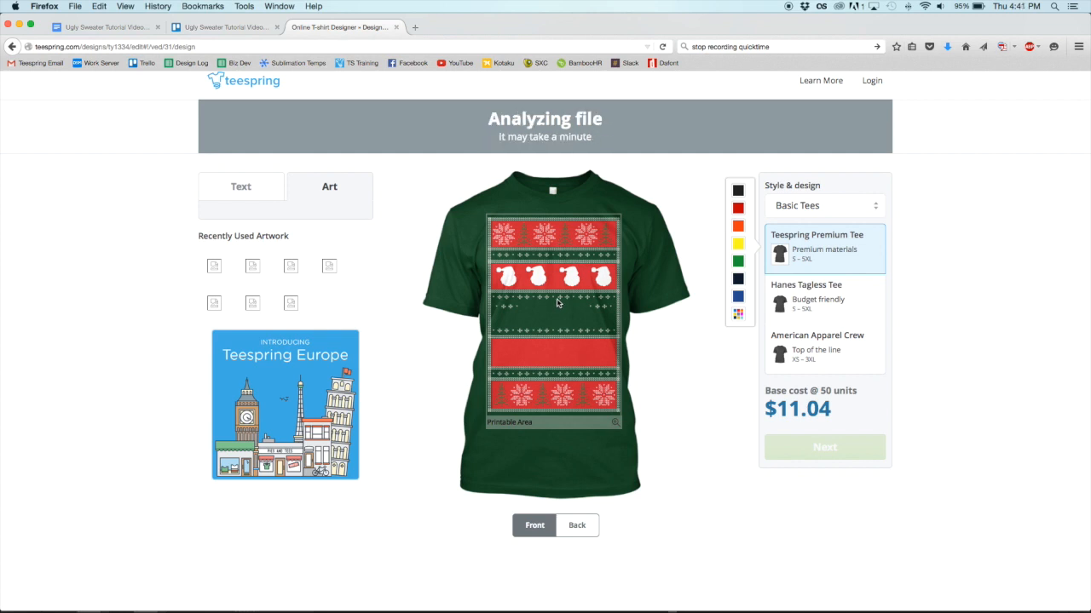
pyautogui.moveTo(625, 341); pyautogui.dragTo(569, 282)
pyautogui.moveTo(553, 266); pyautogui.dragTo(538, 338)
# Step: Duplicate the small wreath three times and space the copies across the shirt's lower red band
pyautogui.click(220, 229)
pyautogui.moveTo(543, 333); pyautogui.dragTo(605, 345)
pyautogui.click(709, 356)
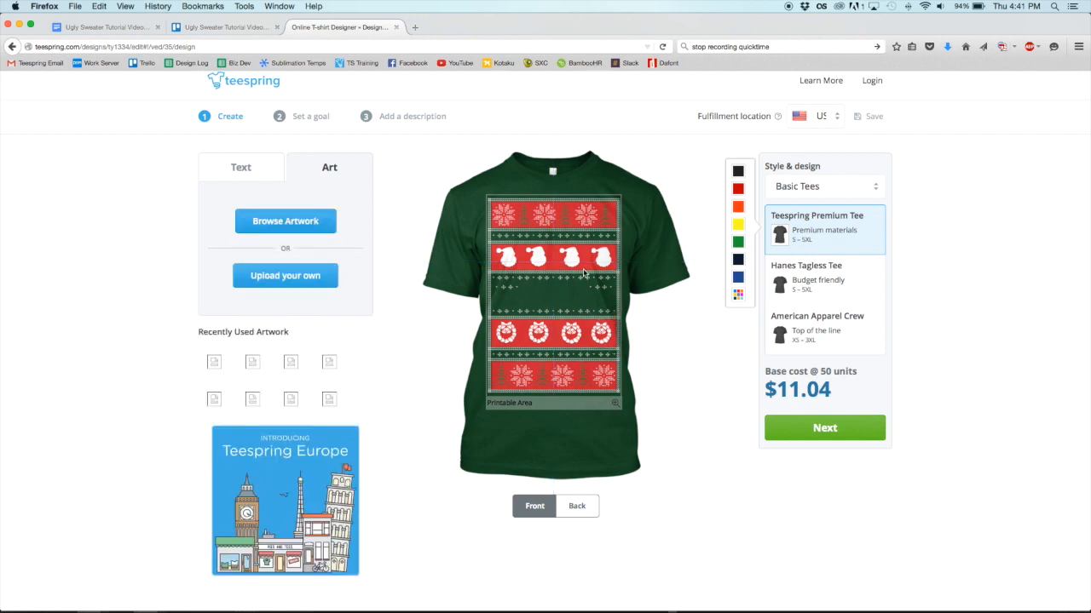
# Step: Set up new shirt text in the Lobster font, coloured with the red already in use in the design
pyautogui.click(247, 168)
pyautogui.click(281, 219)
pyautogui.click(294, 271)
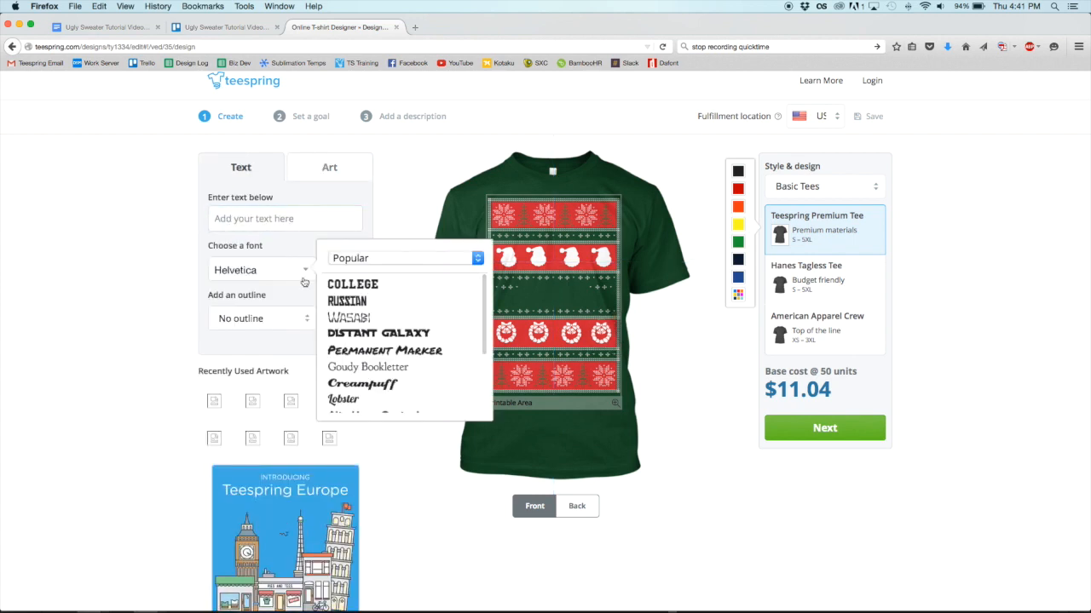
pyautogui.scroll(-5, 366, 333)
pyautogui.click(368, 332)
pyautogui.click(269, 218)
pyautogui.click(351, 271)
pyautogui.click(434, 373)
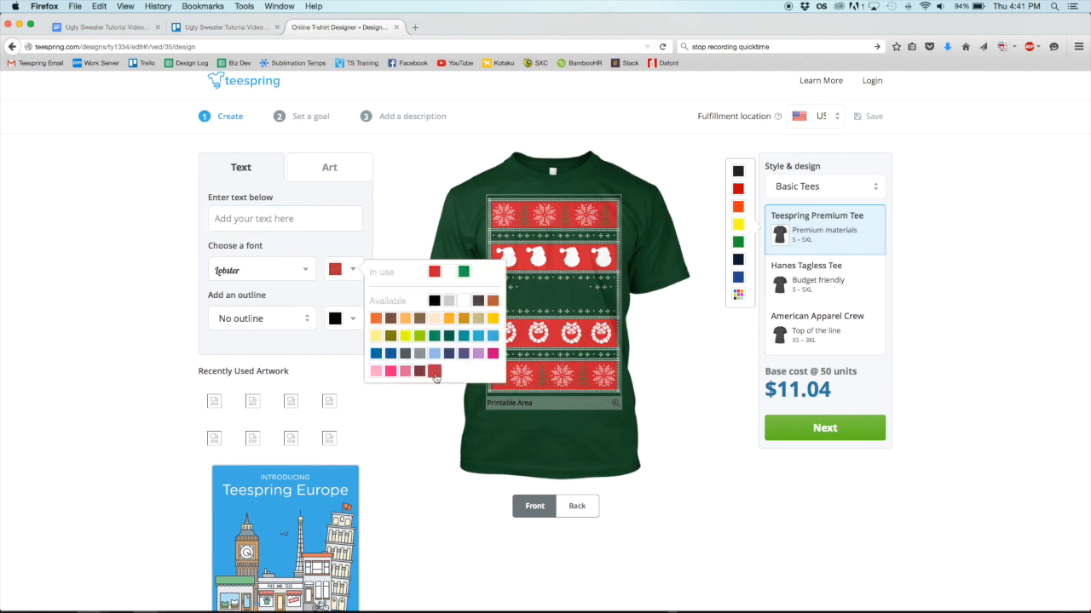
pyautogui.click(436, 269)
# Step: Add the word "Merry" to the shirt, shrink it slightly and centre it in the upper part of the middle green band
pyautogui.click(263, 219)
pyautogui.write('Me')
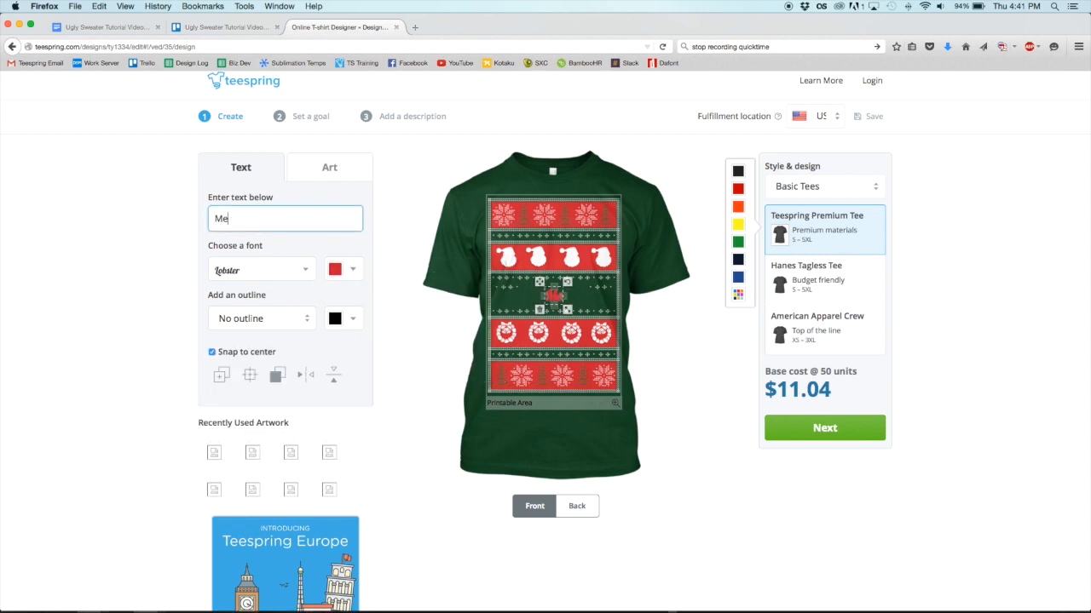
pyautogui.write('rry')
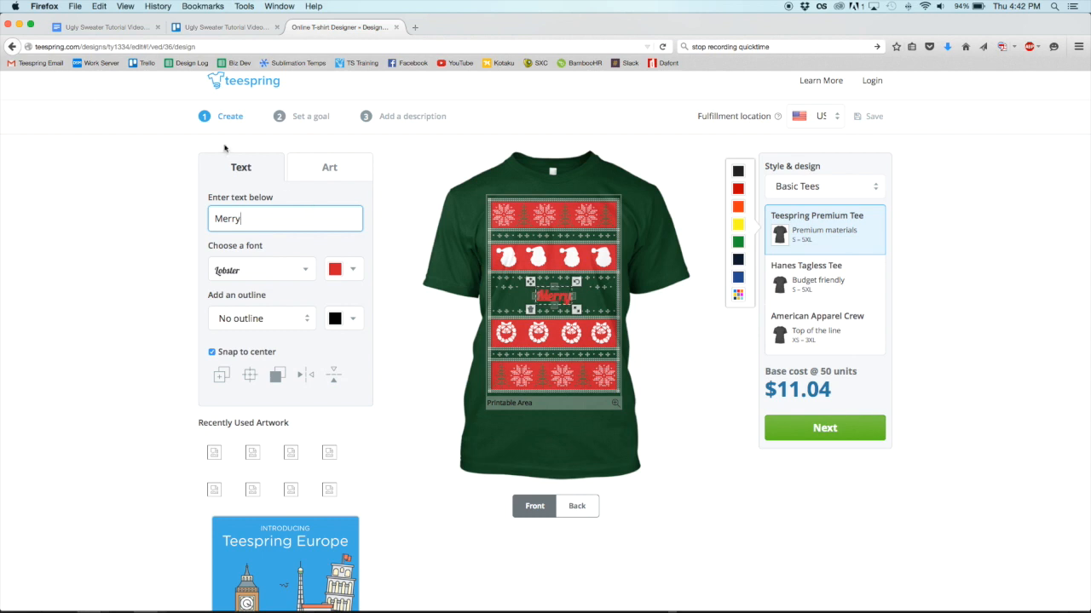
pyautogui.moveTo(559, 298); pyautogui.dragTo(576, 303)
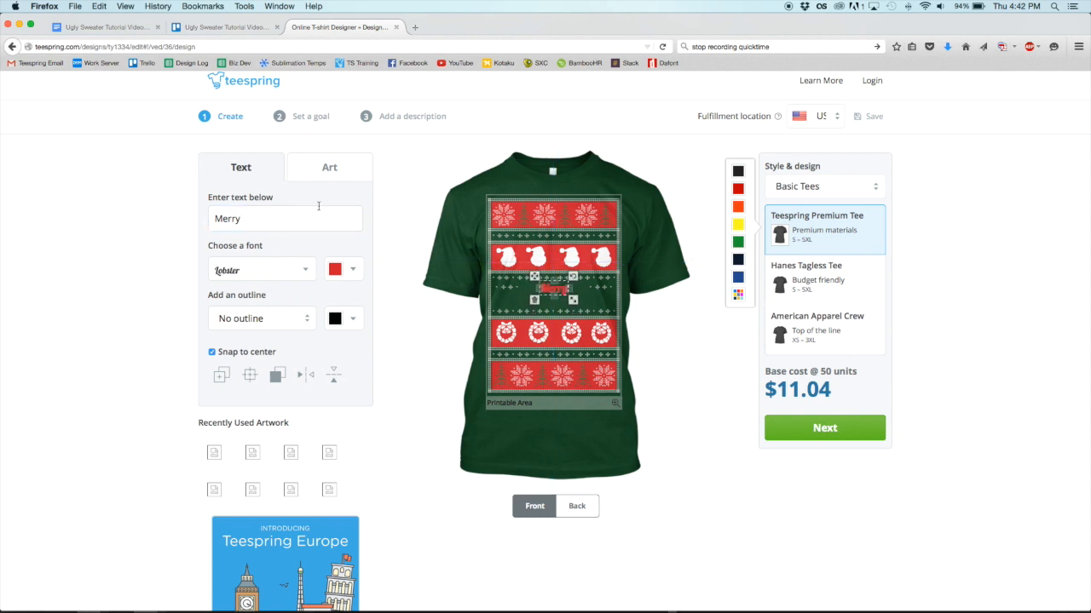
pyautogui.click(615, 308)
# Step: Add the word "Christmas" as separate text, sized to fit the middle green band and centred just below "Merry"
pyautogui.click(278, 218)
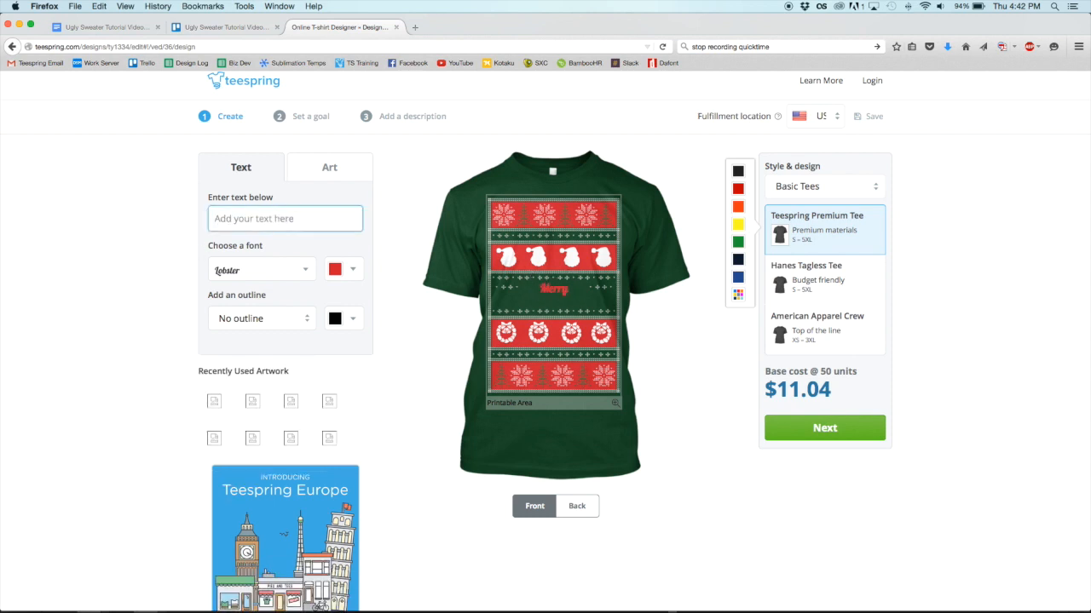
pyautogui.write('Christmas')
pyautogui.moveTo(588, 314); pyautogui.dragTo(586, 313)
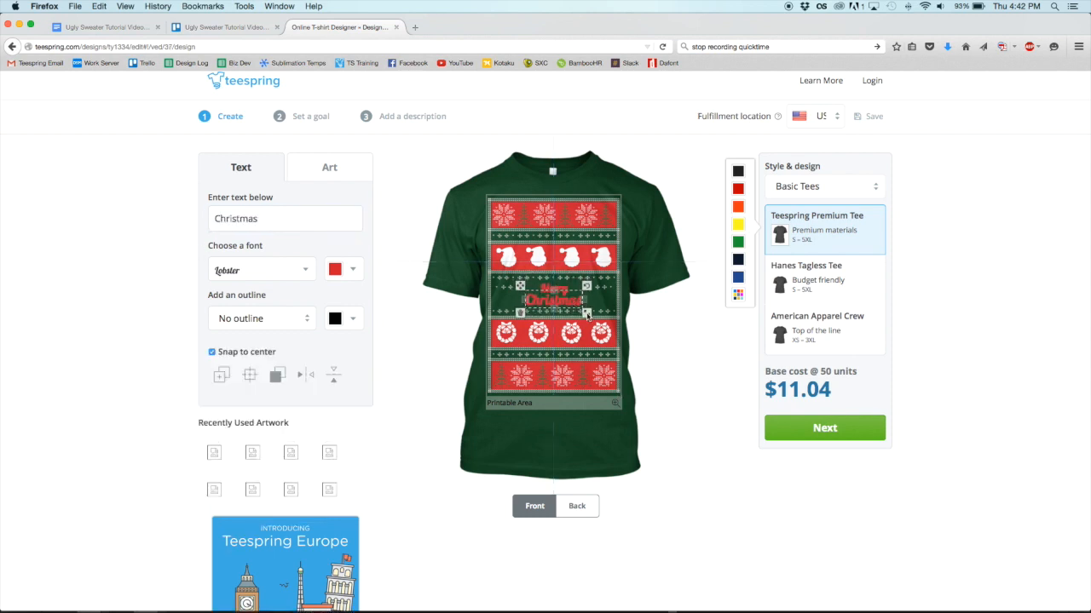
pyautogui.click(688, 349)
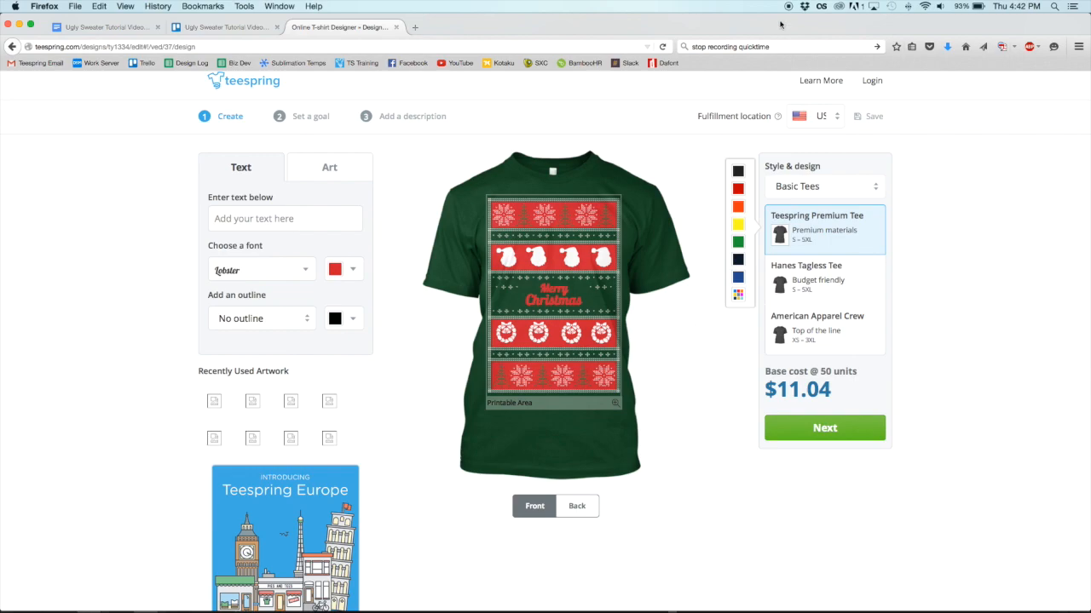